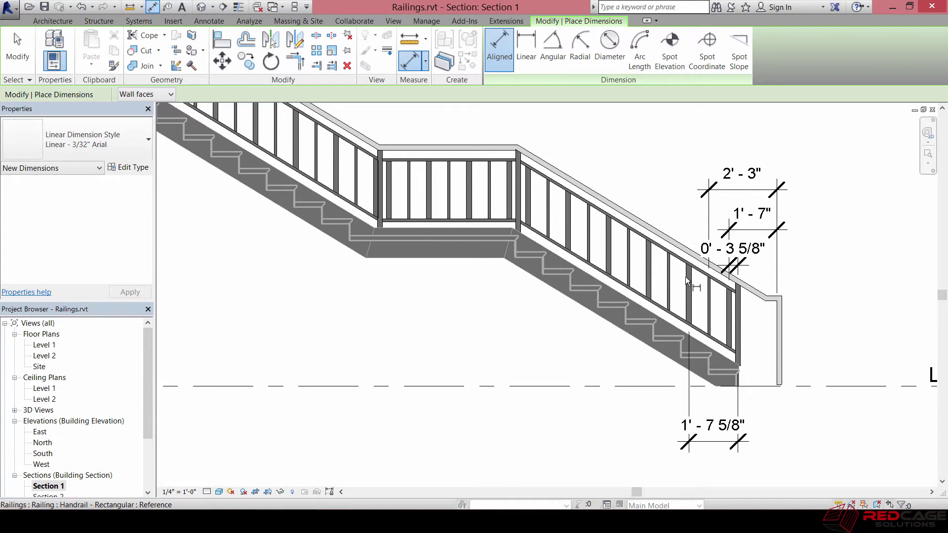
- Leave the Aligned Dimension command and select the stair railing in the section view
{"action": "key", "text": "Escape"}
{"action": "key", "text": "Escape"}
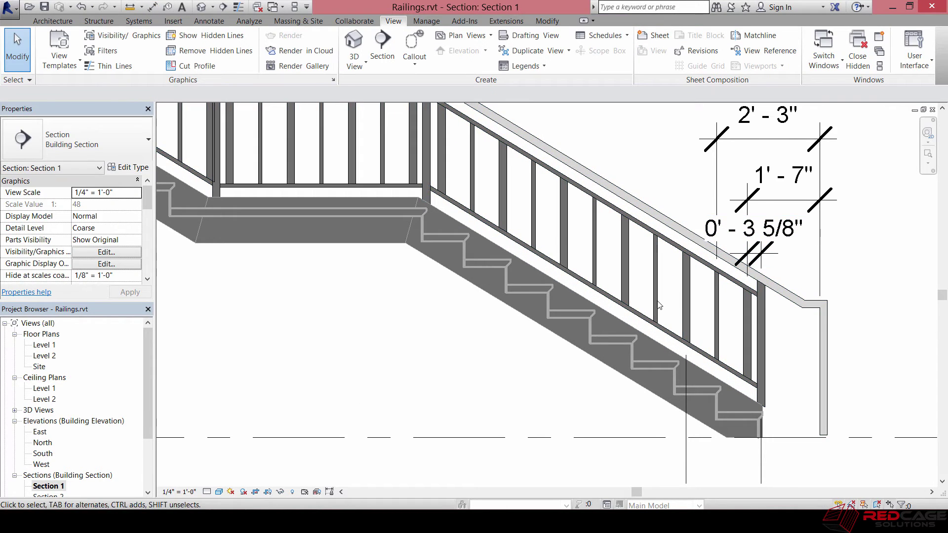
{"action": "scroll", "coordinate": [691, 291], "scroll_direction": "up", "scroll_amount": 1}
{"action": "left_click", "coordinate": [680, 289]}
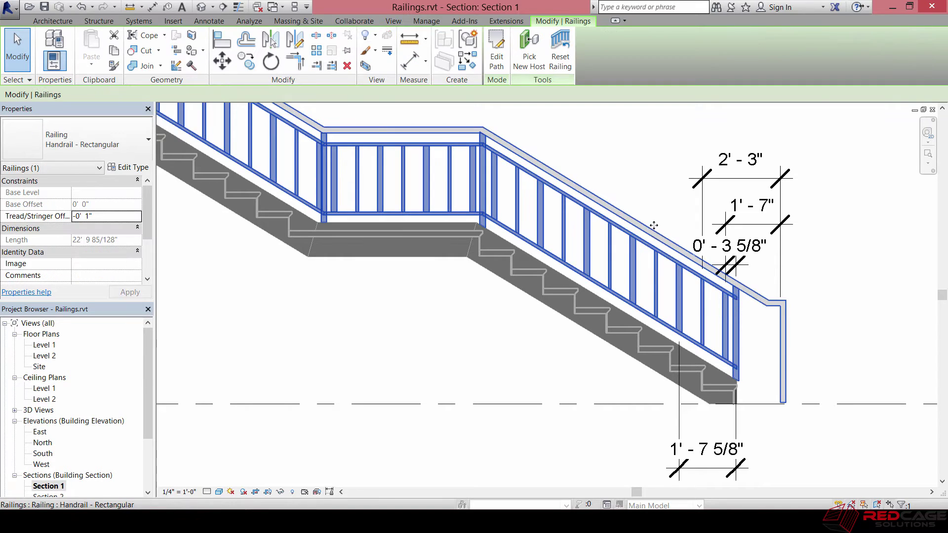
{"action": "mouse_move", "coordinate": [606, 277]}
{"action": "middle_mouse_down"}
{"action": "mouse_move", "coordinate": [207, 260]}
{"action": "mouse_move", "coordinate": [351, 271]}
{"action": "mouse_move", "coordinate": [324, 270]}
{"action": "middle_mouse_up"}
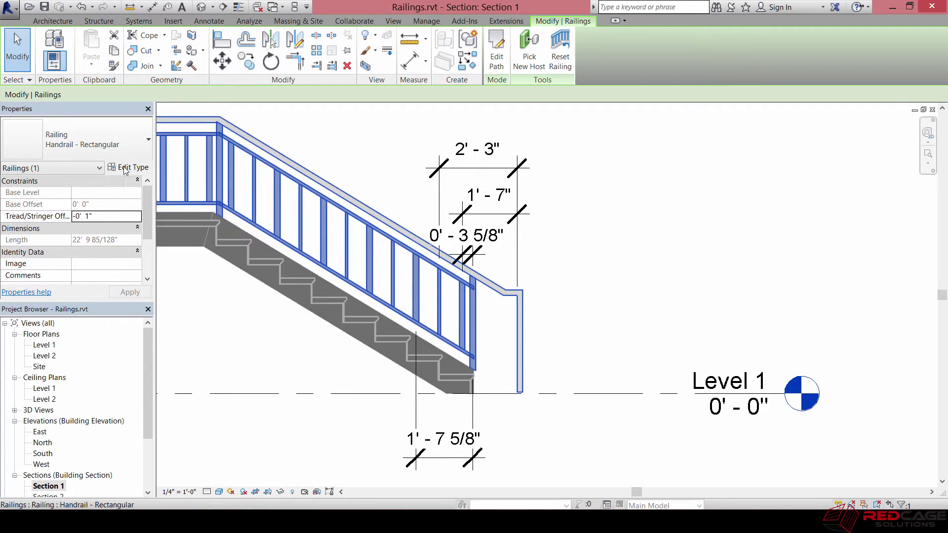
{"action": "left_click", "coordinate": [188, 312]}
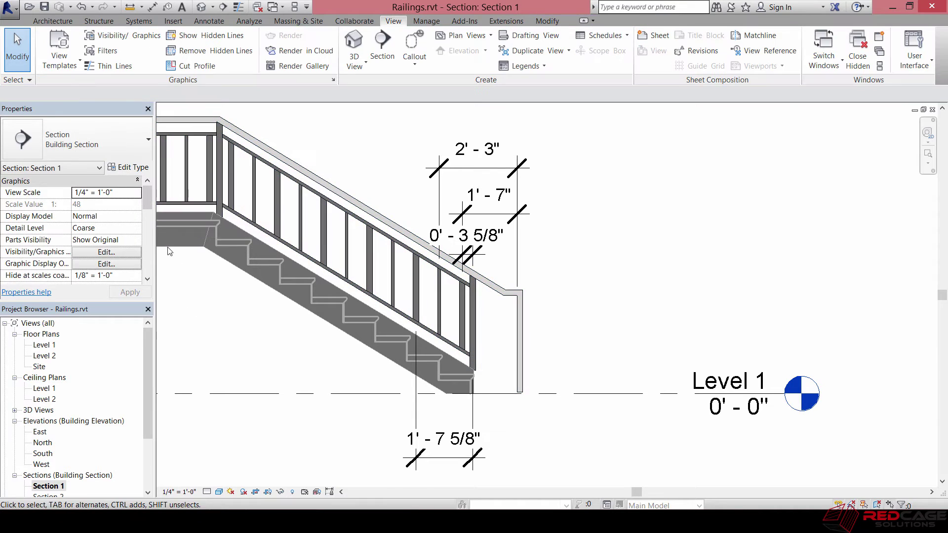
{"action": "left_click", "coordinate": [319, 200]}
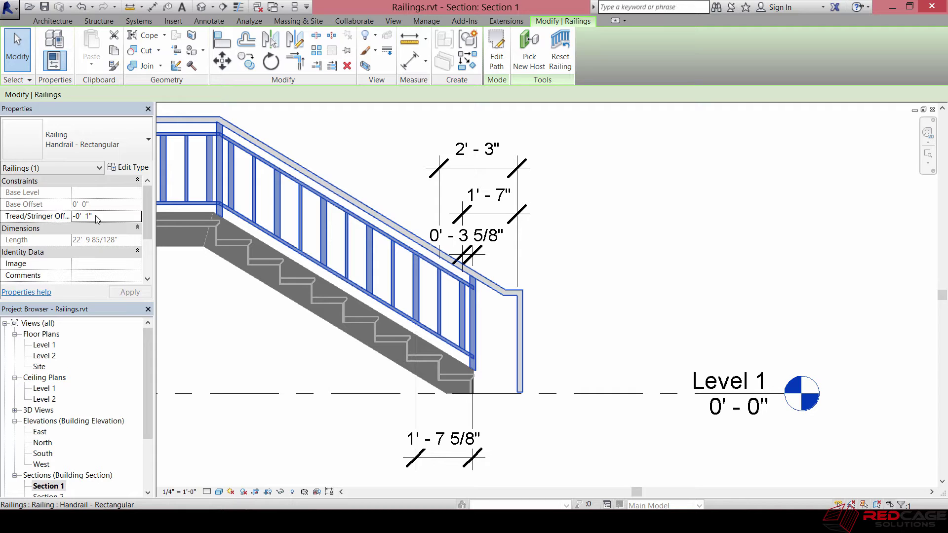
- Open the Level 1 floor plan and select the railing along the open edge of the stair
{"action": "double_click", "coordinate": [44, 344]}
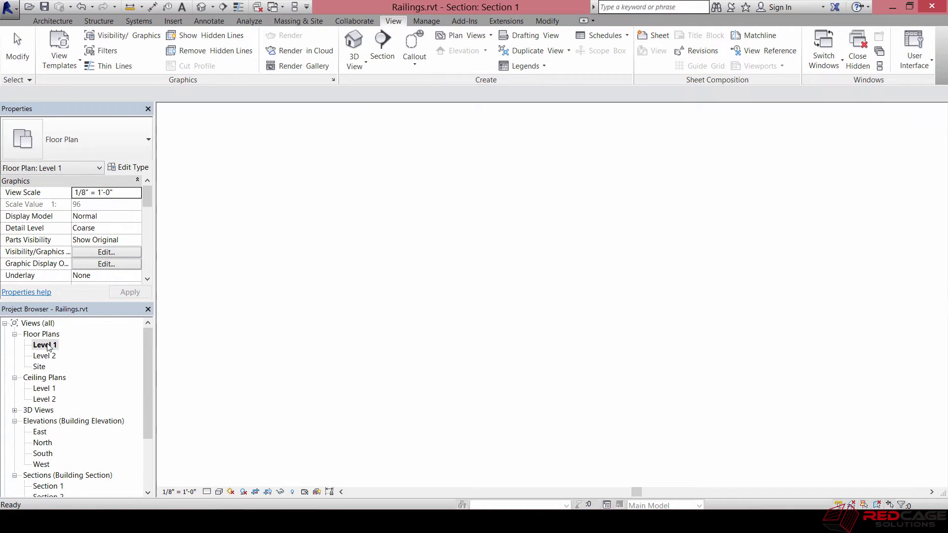
{"action": "scroll", "coordinate": [443, 217], "scroll_direction": "up", "scroll_amount": 8}
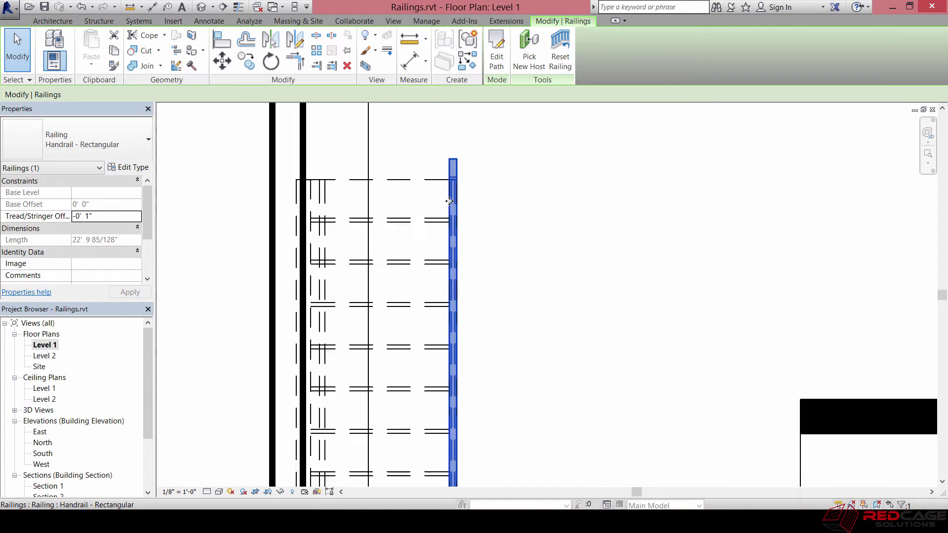
{"action": "middle_click_drag", "start_coordinate": [456, 203], "coordinate": [448, 213]}
{"action": "left_click", "coordinate": [484, 137]}
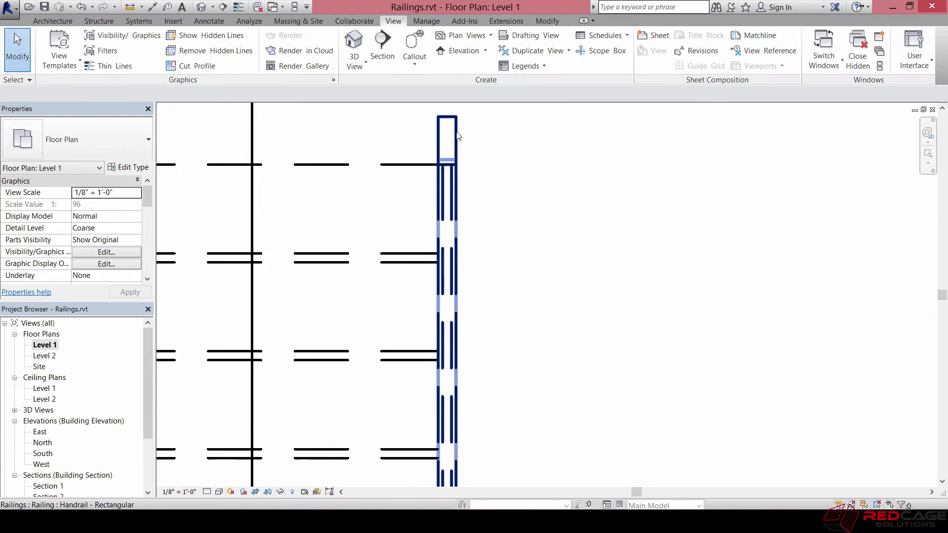
{"action": "left_click", "coordinate": [457, 141]}
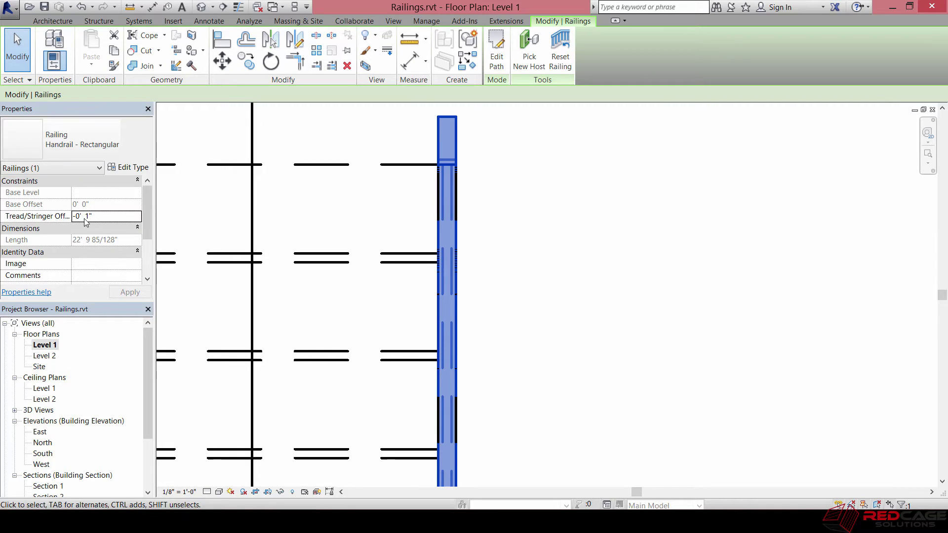
- Try a Tread/Stringer Offset of 0' 1", followed by 0' 0", on the selected railing
{"action": "left_click", "coordinate": [77, 216]}
{"action": "key", "text": "BackSpace"}
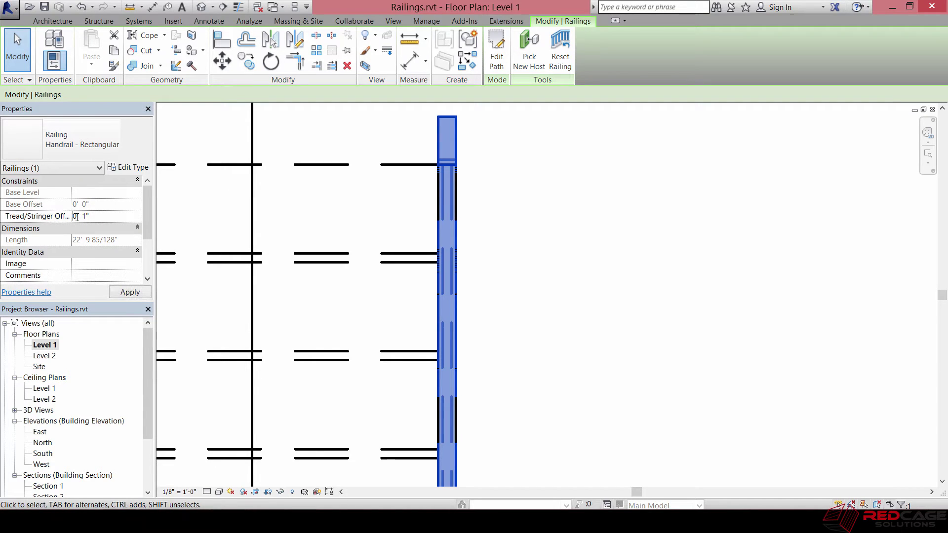
{"action": "left_click", "coordinate": [142, 291]}
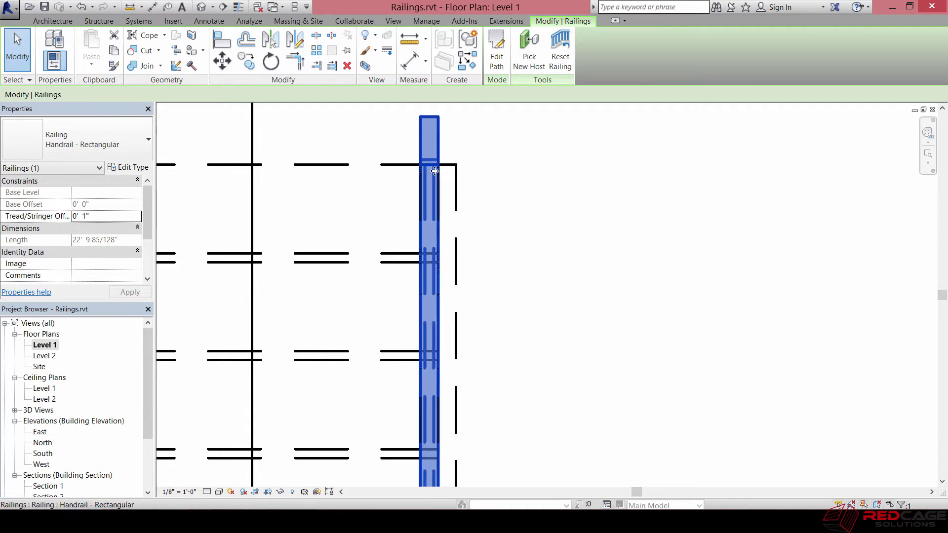
{"action": "left_click", "coordinate": [83, 217]}
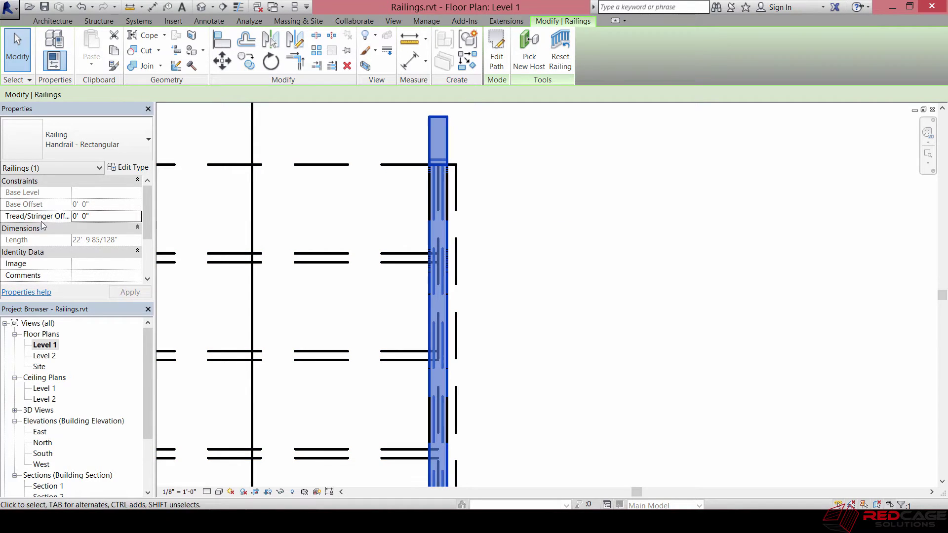
- Set the railing's Tread/Stringer Offset to -0' 1" and deselect the railing
{"action": "type", "text": "-"}
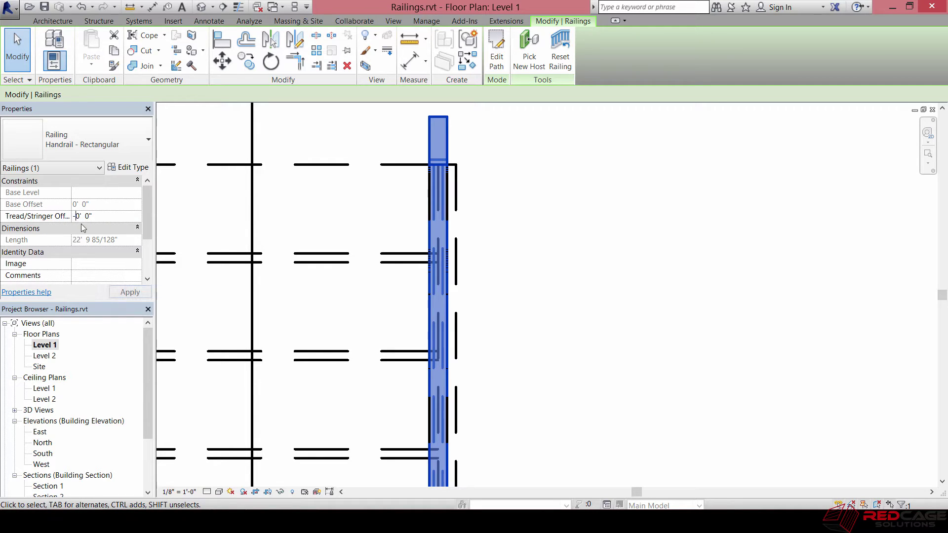
{"action": "left_click_drag", "start_coordinate": [90, 216], "coordinate": [88, 216]}
{"action": "type", "text": "1"}
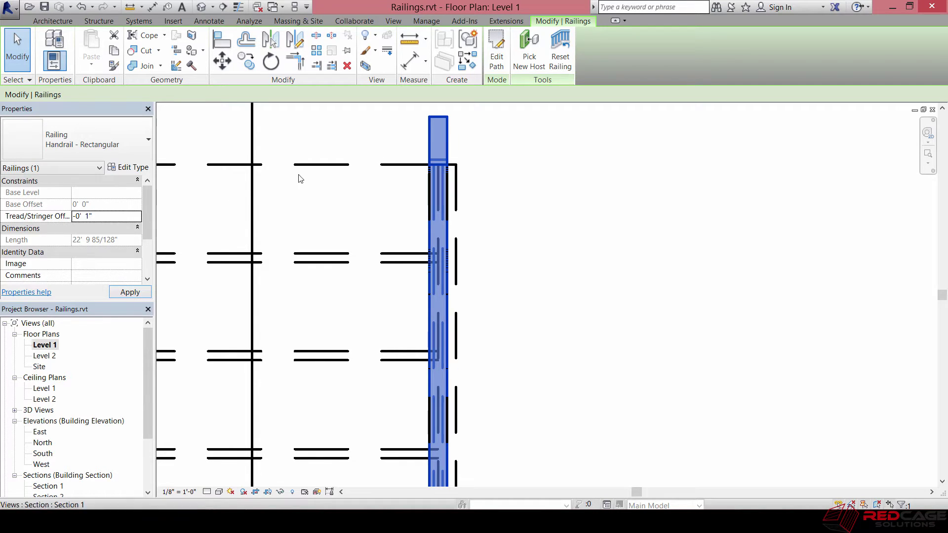
{"action": "left_click", "coordinate": [520, 189]}
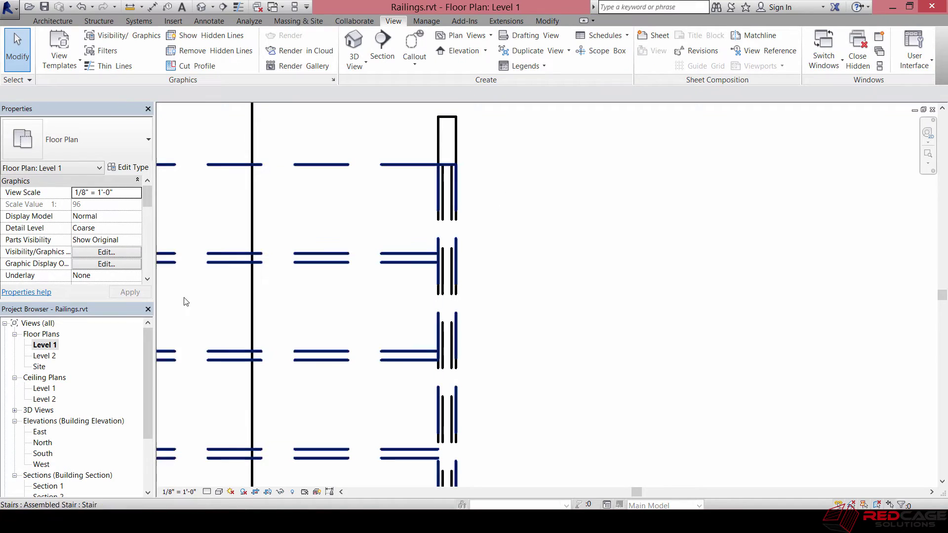
- Return to the Section 1 view and open the type properties of the Handrail - Rectangular railing
{"action": "double_click", "coordinate": [48, 486]}
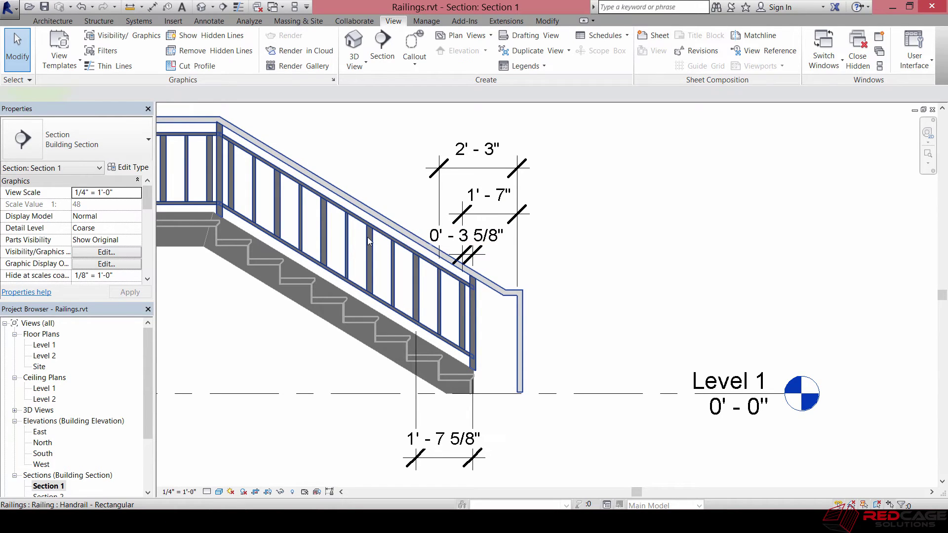
{"action": "left_click", "coordinate": [367, 237]}
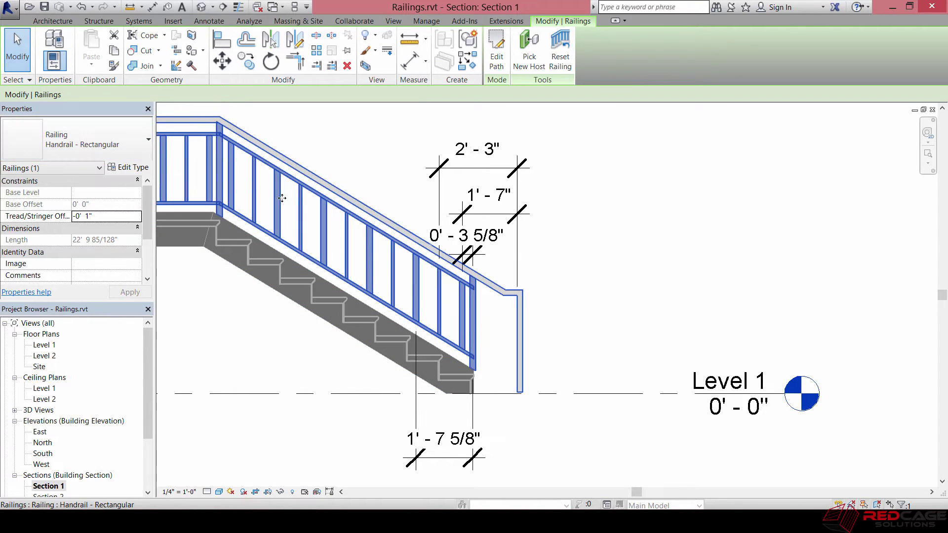
{"action": "left_click", "coordinate": [132, 168]}
{"action": "mouse_move", "coordinate": [362, 92]}
{"action": "left_mouse_down"}
{"action": "mouse_move", "coordinate": [719, 124]}
{"action": "mouse_move", "coordinate": [733, 117]}
{"action": "mouse_move", "coordinate": [725, 127]}
{"action": "left_mouse_up"}
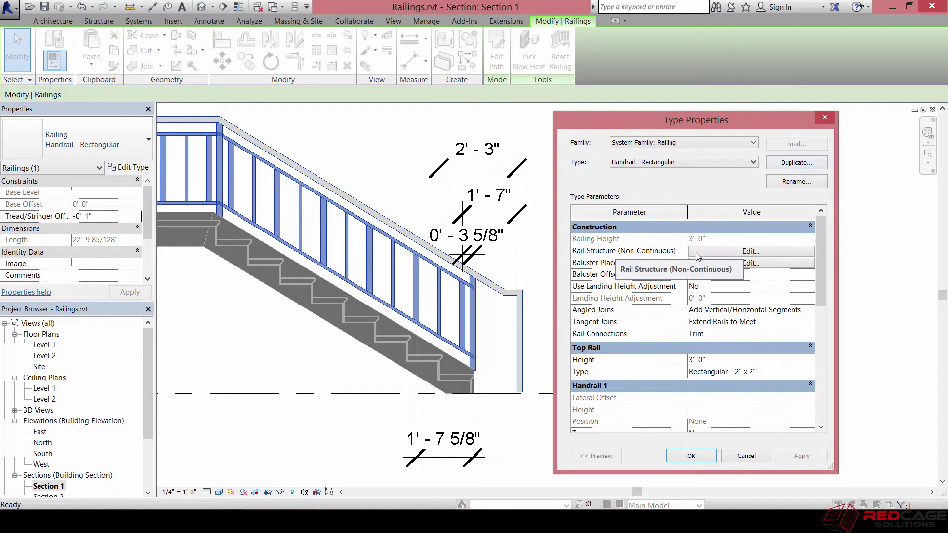
- Review the railing type's Rail Structure (Non-Continuous) table, including the secondary rail's offset, and close it
{"action": "left_click", "coordinate": [750, 251]}
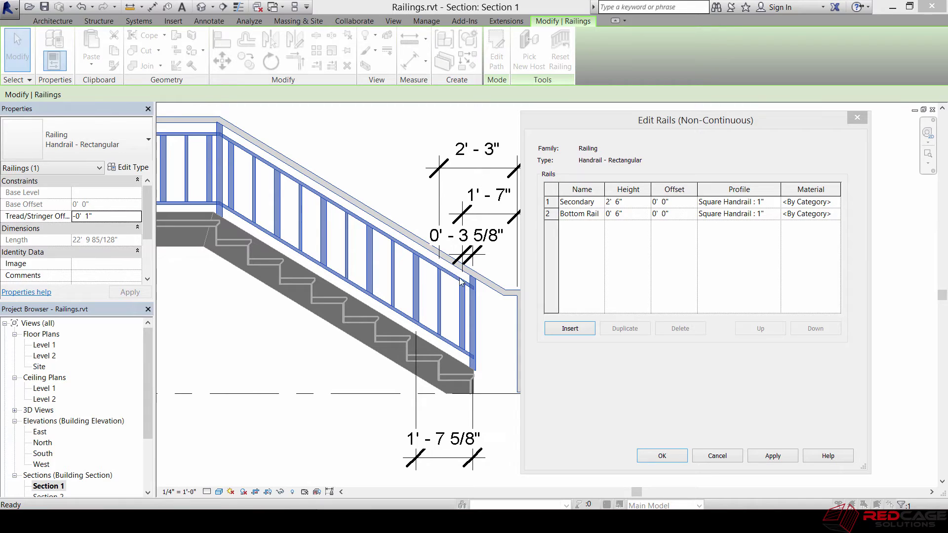
{"action": "left_click", "coordinate": [689, 202]}
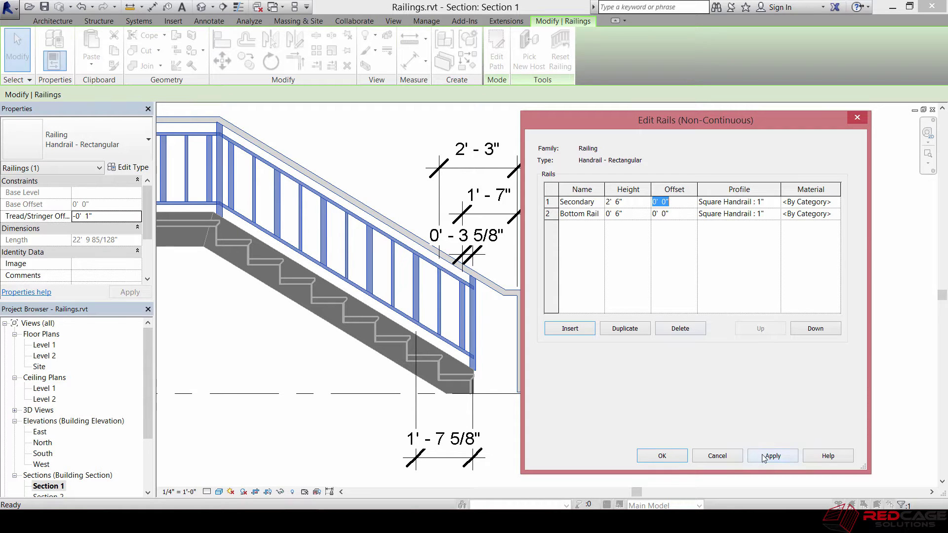
{"action": "left_click", "coordinate": [662, 456]}
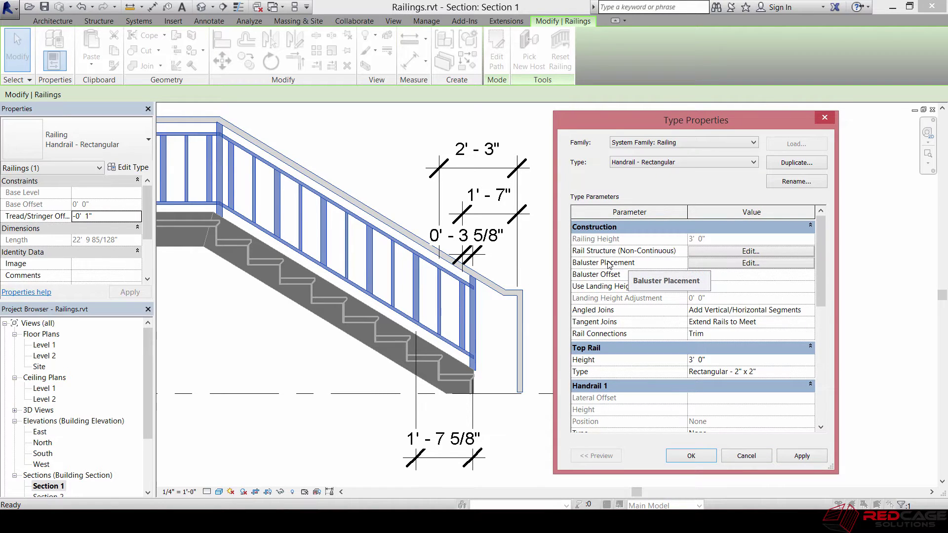
- Open the railing type's baluster placement and set the first regular baluster's distance from previous to 1' 6", applying the change
{"action": "left_click", "coordinate": [742, 267]}
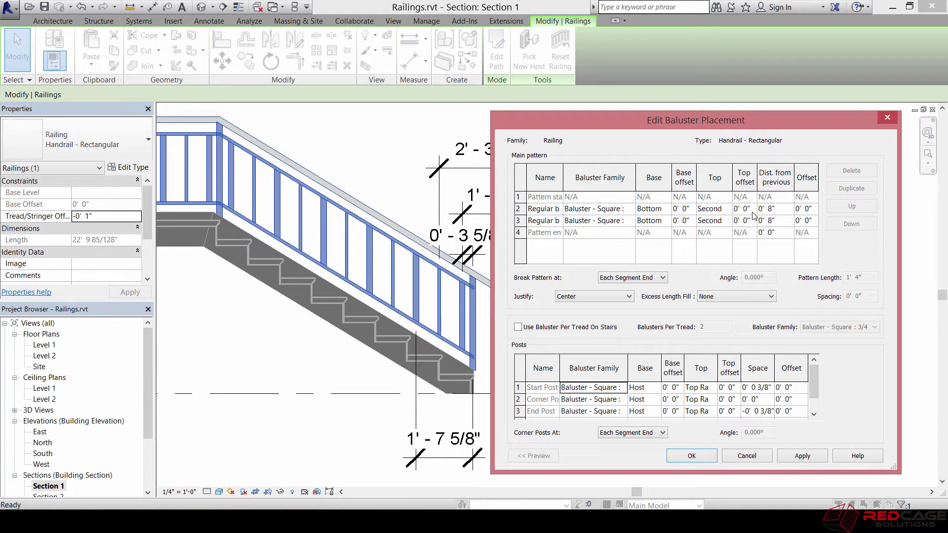
{"action": "left_click_drag", "start_coordinate": [712, 126], "coordinate": [730, 132]}
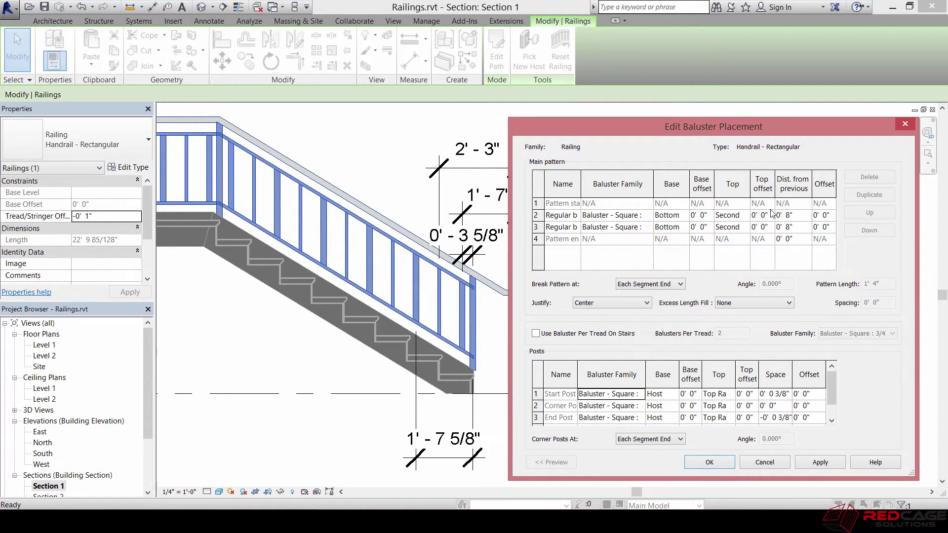
{"action": "left_click", "coordinate": [788, 215]}
{"action": "double_click", "coordinate": [788, 215]}
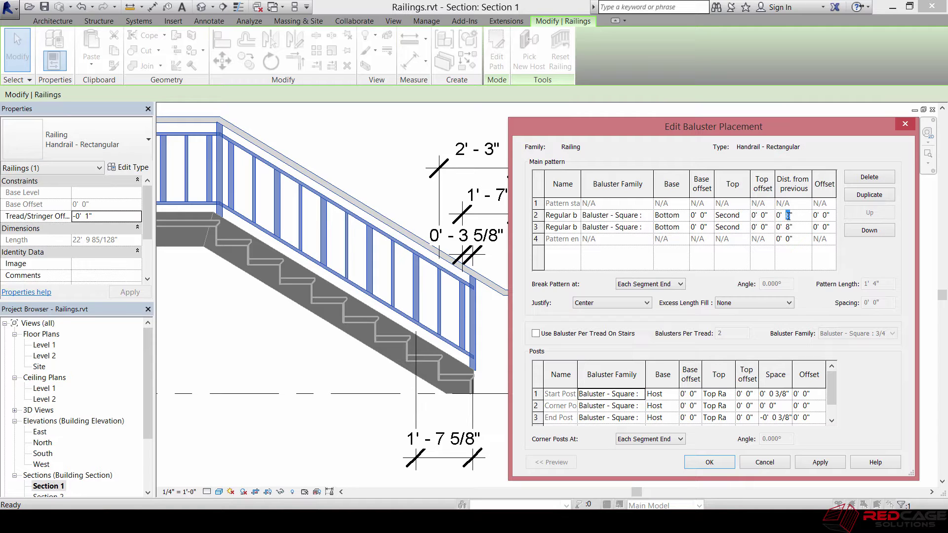
{"action": "left_click", "coordinate": [779, 215]}
{"action": "left_click", "coordinate": [810, 464]}
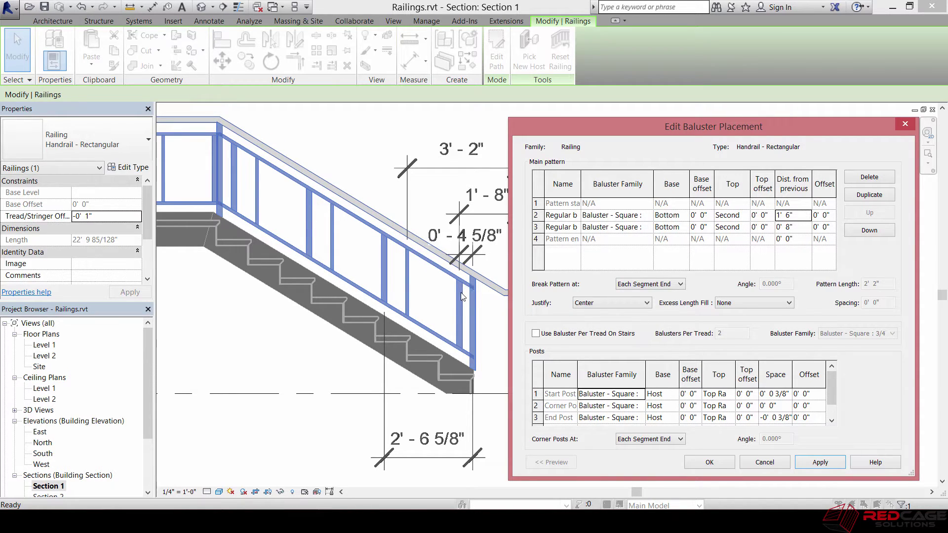
- Check the first regular baluster's family options, then set its distance from previous to 0' 6" and apply
{"action": "left_click", "coordinate": [649, 216]}
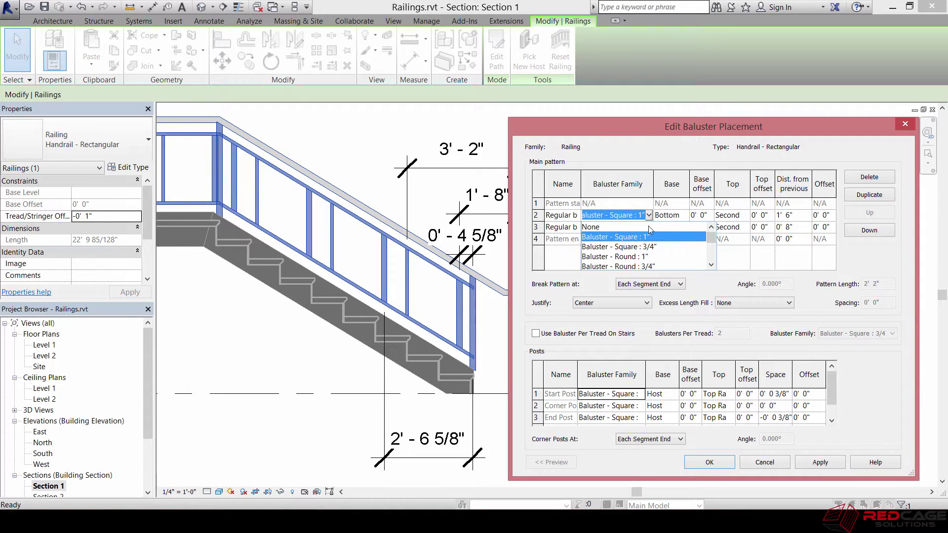
{"action": "left_click", "coordinate": [649, 217]}
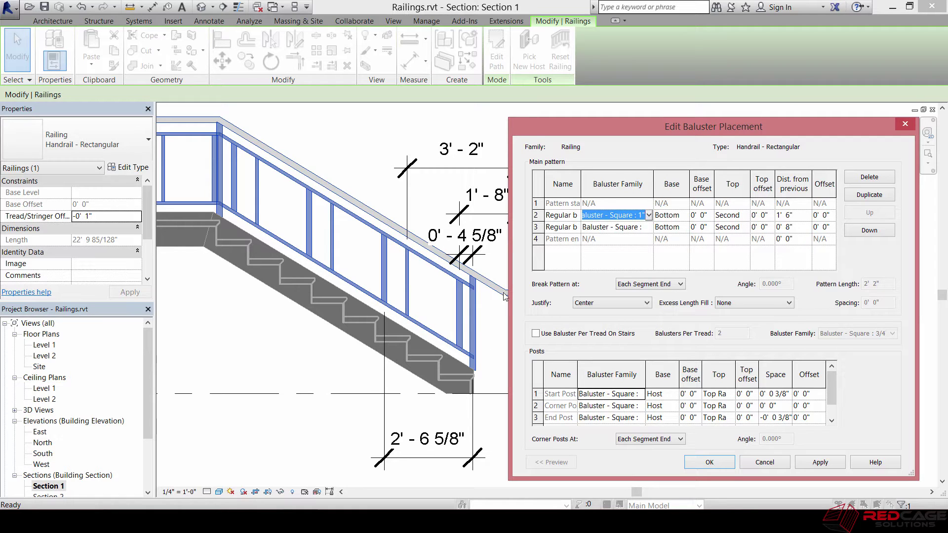
{"action": "left_click", "coordinate": [779, 216]}
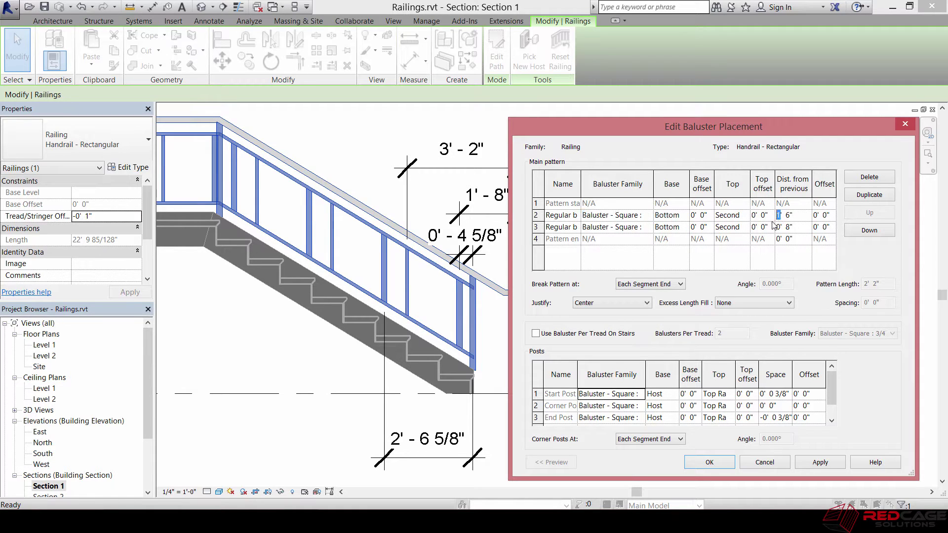
{"action": "type", "text": "0"}
{"action": "left_click", "coordinate": [811, 463]}
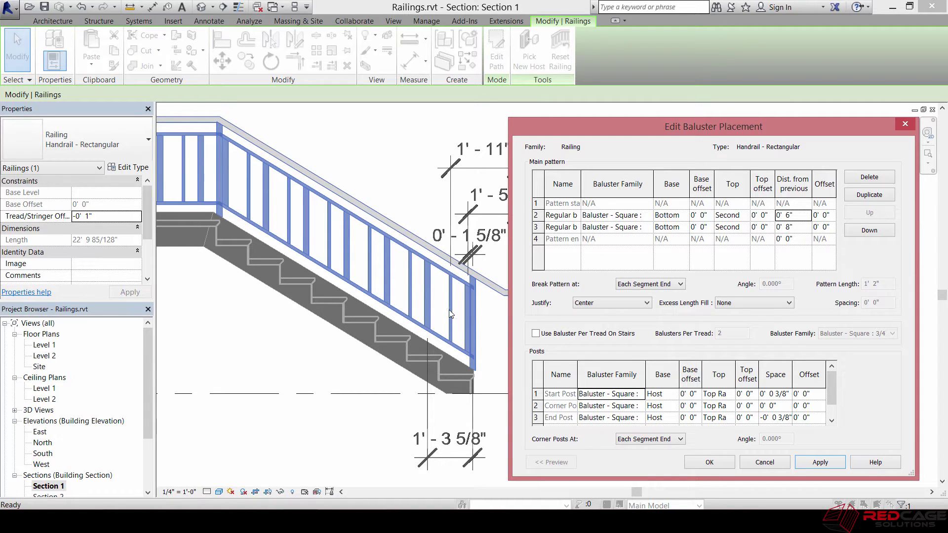
- Set the second regular baluster's distance from previous to 1' 6" and apply it
{"action": "left_click", "coordinate": [789, 226]}
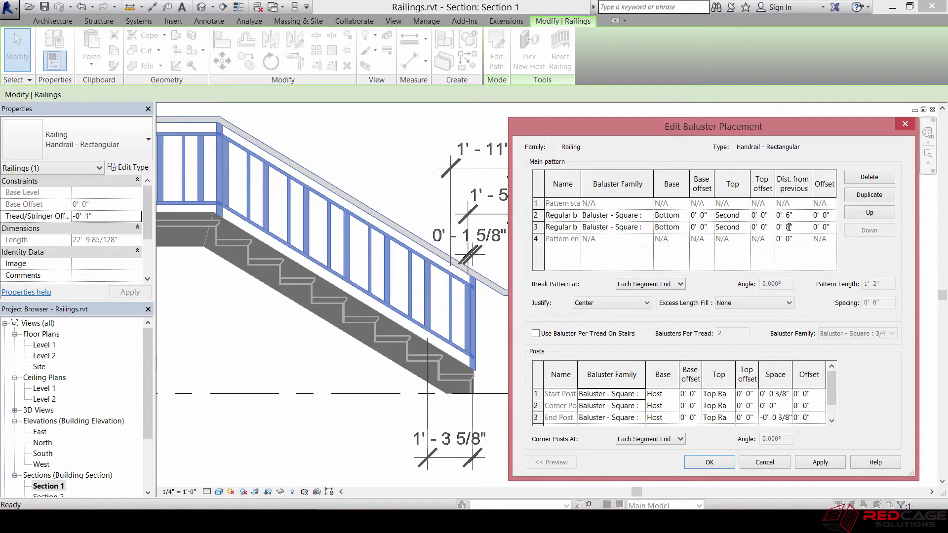
{"action": "type", "text": "6"}
{"action": "type", "text": "1"}
{"action": "left_click", "coordinate": [820, 462]}
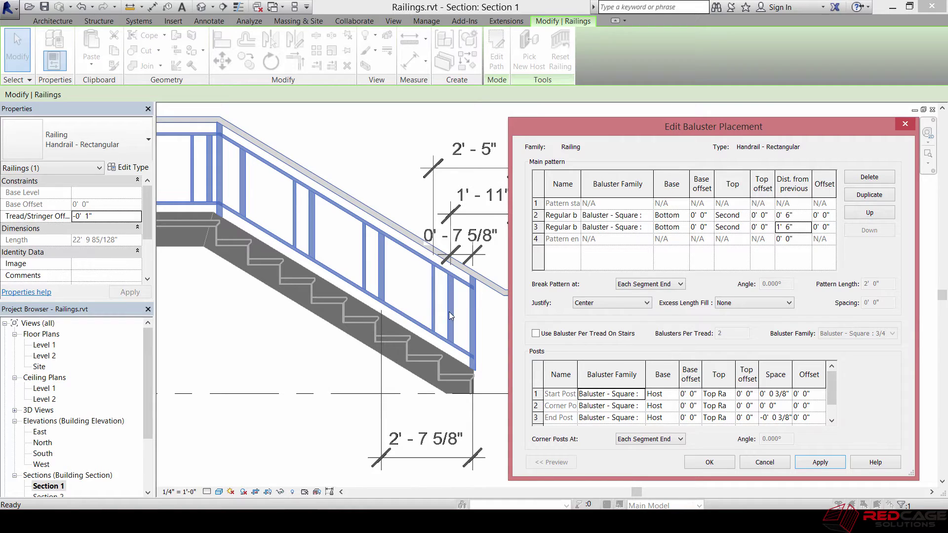
- Set the second regular baluster's distance from previous to 1' 0" and apply it
{"action": "left_click", "coordinate": [780, 227]}
{"action": "type", "text": "1' "}
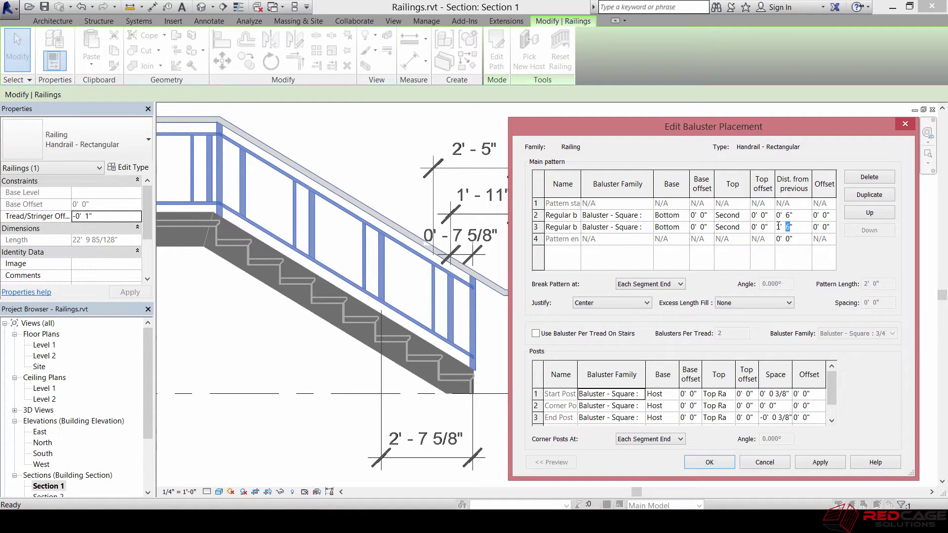
{"action": "type", "text": "0"}
{"action": "left_click", "coordinate": [820, 463]}
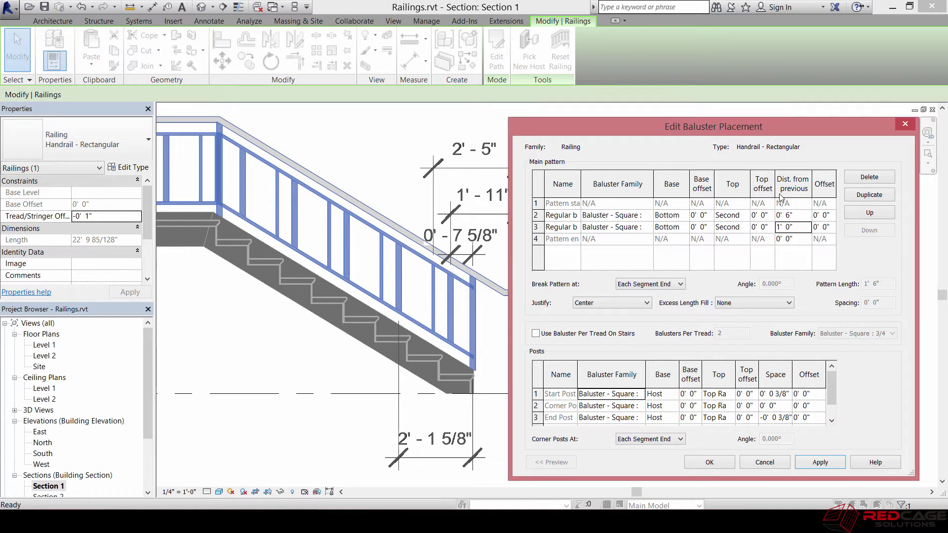
- Duplicate the second regular baluster row in the main pattern and apply the change
{"action": "left_click", "coordinate": [790, 217]}
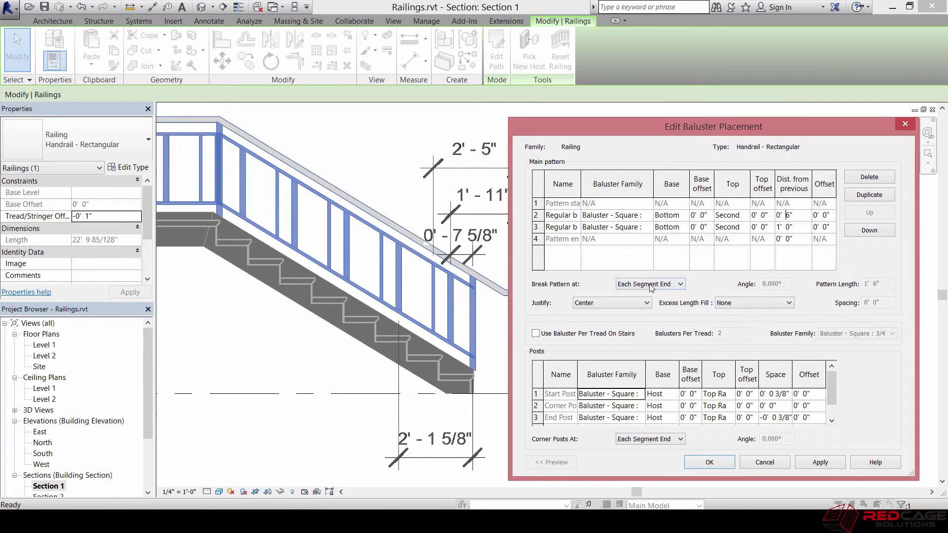
{"action": "left_click", "coordinate": [566, 228]}
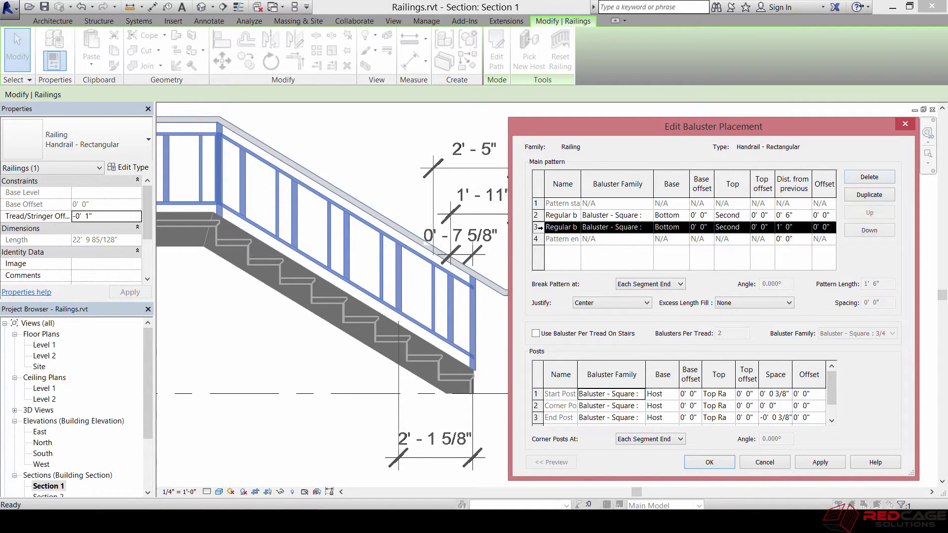
{"action": "left_click", "coordinate": [872, 195]}
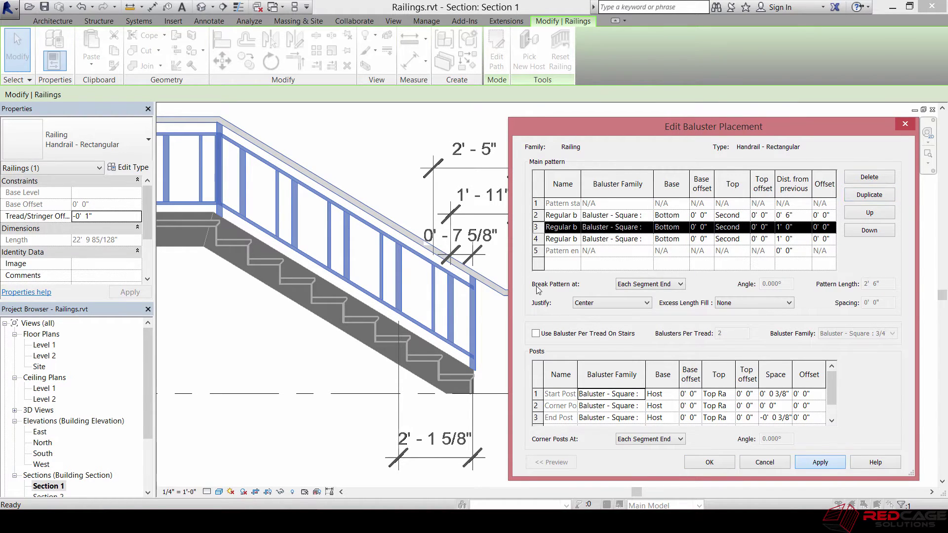
{"action": "left_click", "coordinate": [820, 463]}
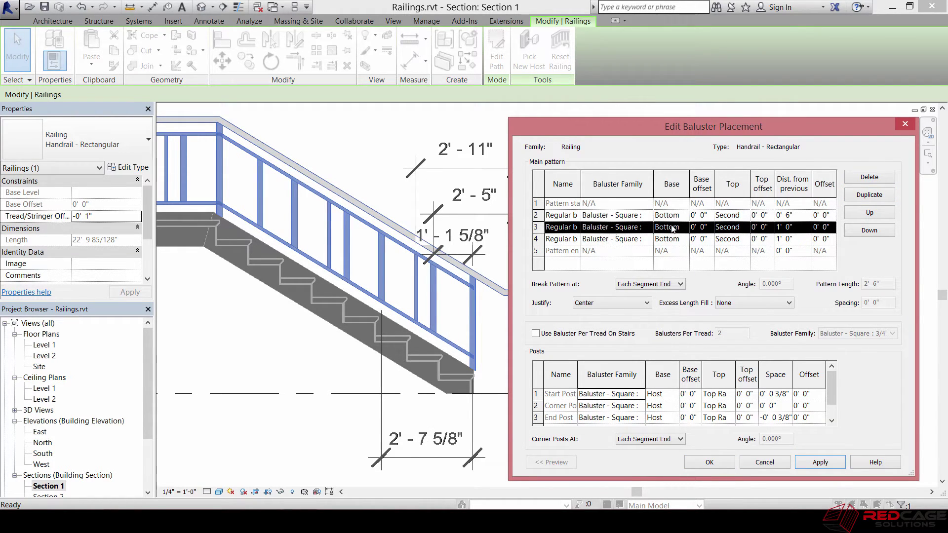
- Set the third regular baluster's distance from previous to 2' 0" and apply it
{"action": "left_click", "coordinate": [780, 239]}
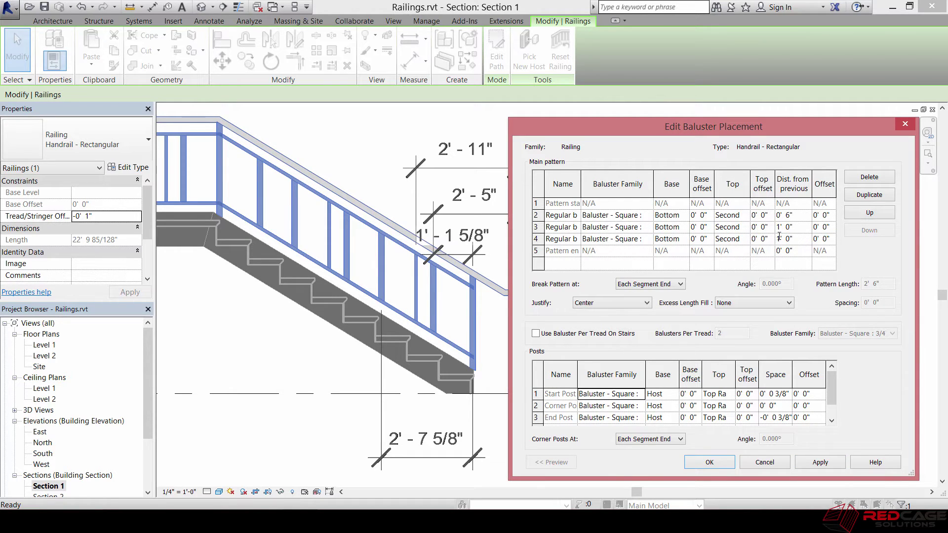
{"action": "type", "text": "2"}
{"action": "left_click", "coordinate": [820, 463]}
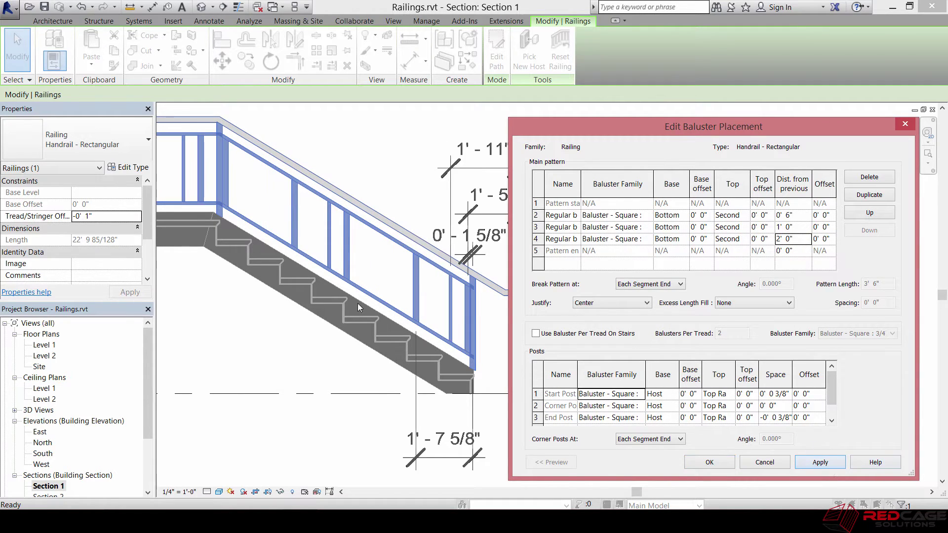
- Change the third regular baluster's family to Baluster - Round : 3/4", apply it, and delete that baluster from the main pattern
{"action": "left_click", "coordinate": [649, 240]}
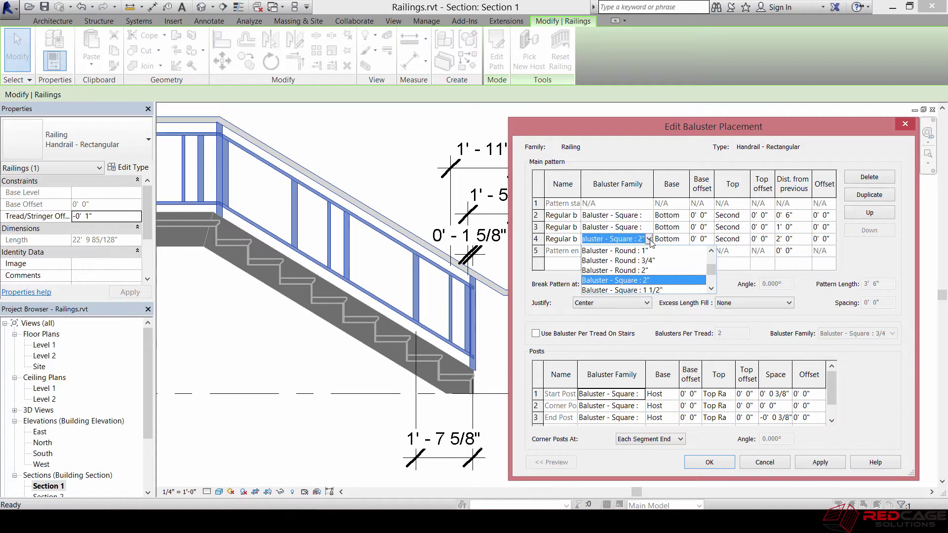
{"action": "left_click", "coordinate": [617, 262]}
{"action": "left_click", "coordinate": [819, 462]}
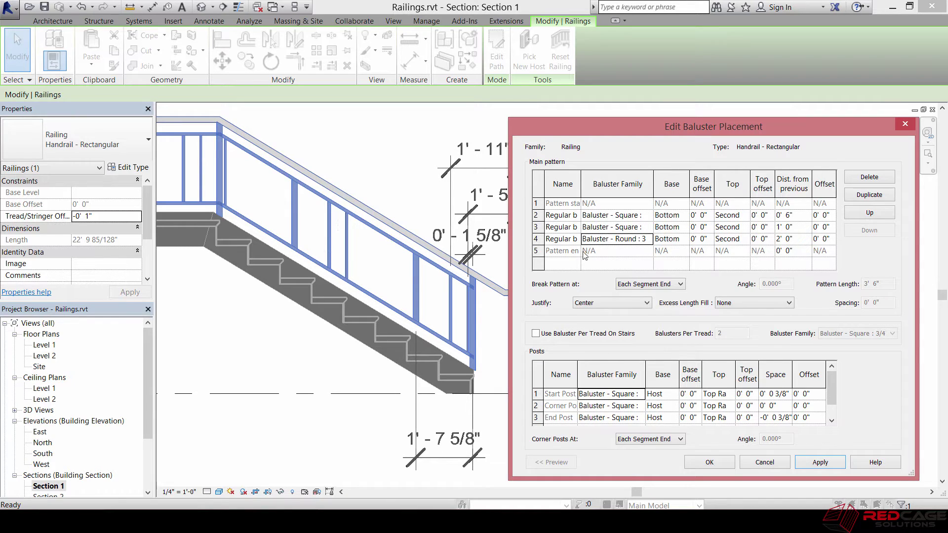
{"action": "left_click", "coordinate": [535, 238]}
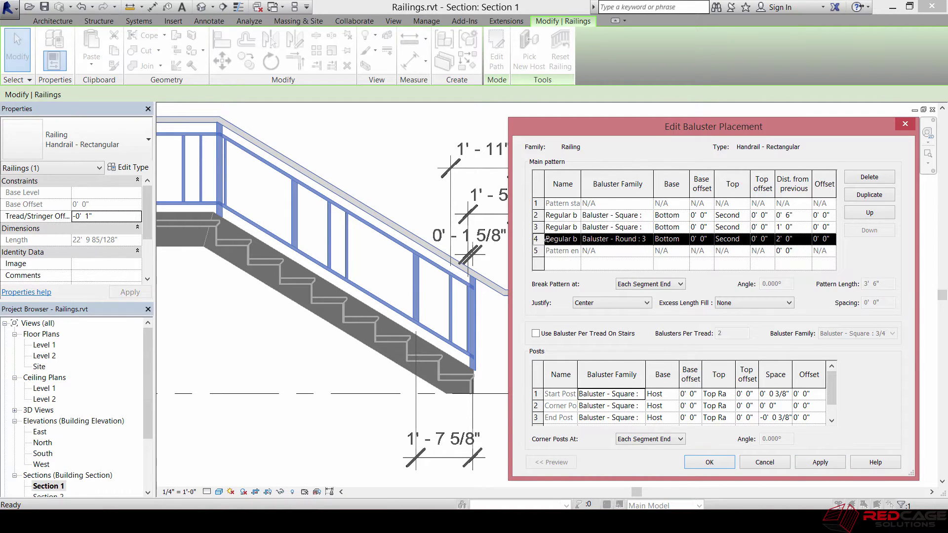
{"action": "left_click", "coordinate": [869, 179]}
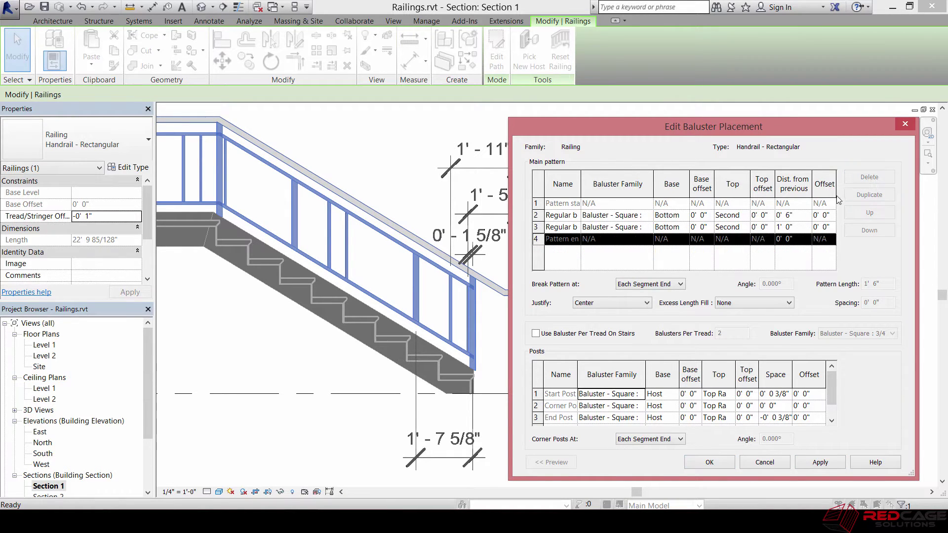
- Set the main pattern to break at Angles Greater Than and clear its angle value
{"action": "left_click", "coordinate": [682, 285]}
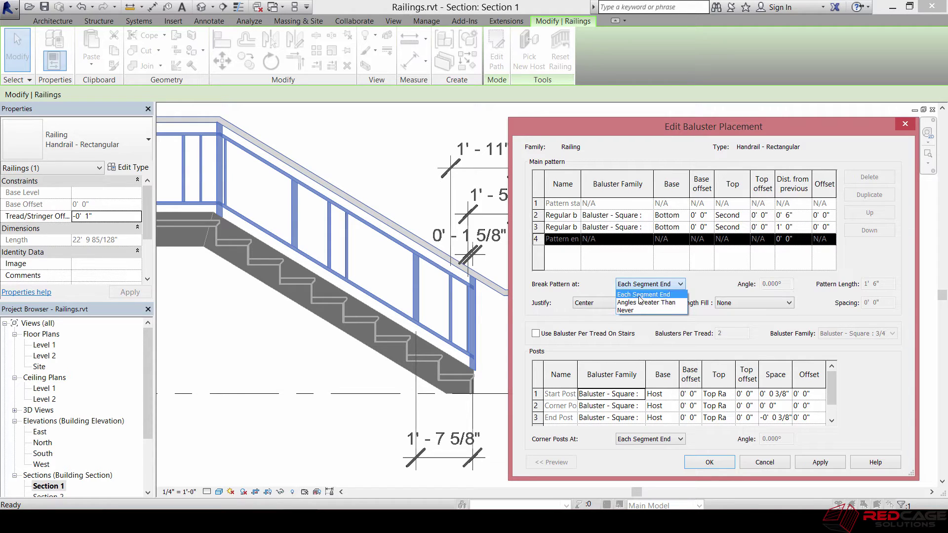
{"action": "left_click", "coordinate": [661, 302]}
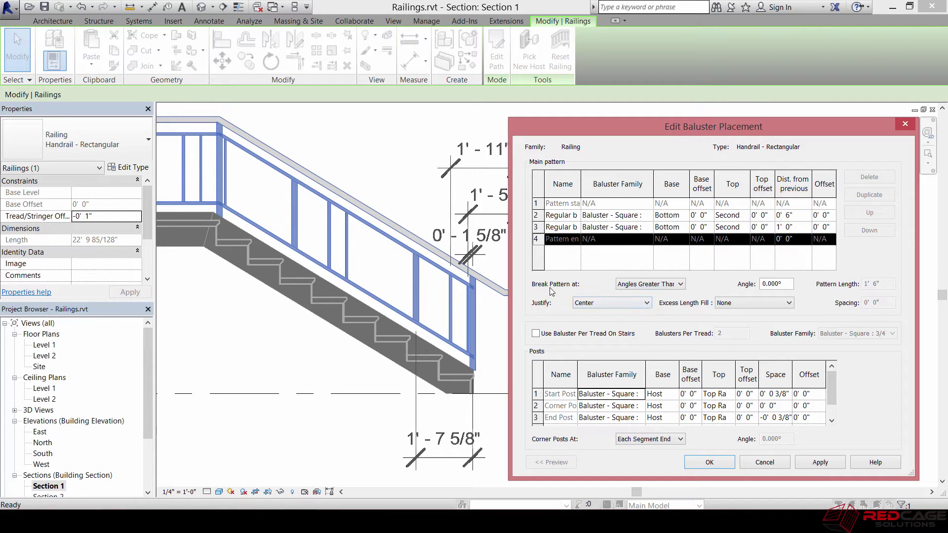
{"action": "left_click", "coordinate": [681, 285]}
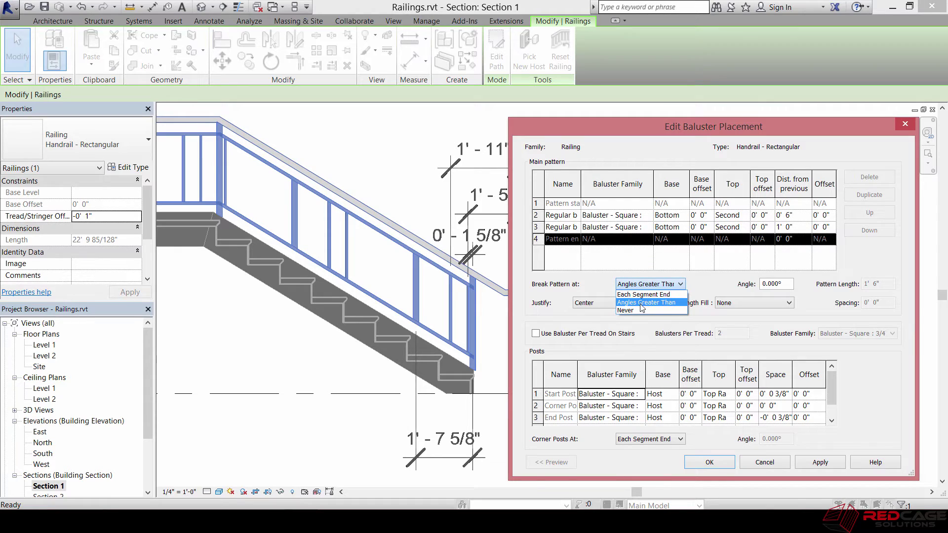
{"action": "left_click", "coordinate": [762, 285]}
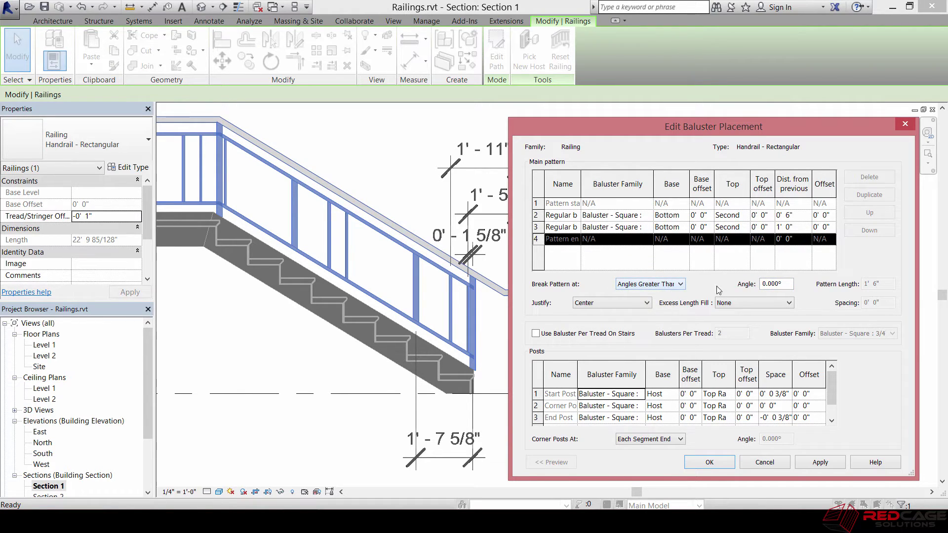
{"action": "type", "text": "3"}
{"action": "left_click_drag", "start_coordinate": [767, 284], "coordinate": [744, 282]}
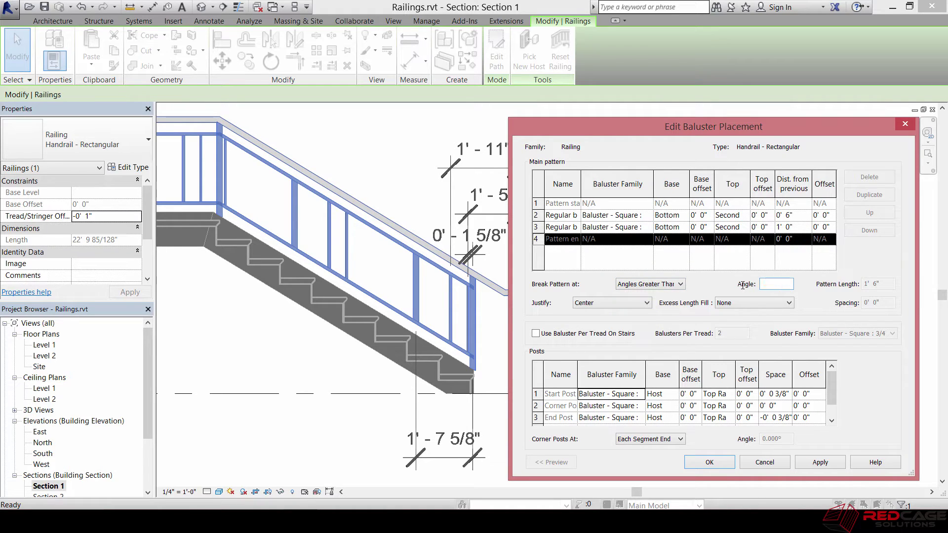
- Switch the main pattern's break setting to Never and back to Each Segment End
{"action": "left_click", "coordinate": [680, 285]}
{"action": "left_click", "coordinate": [631, 311]}
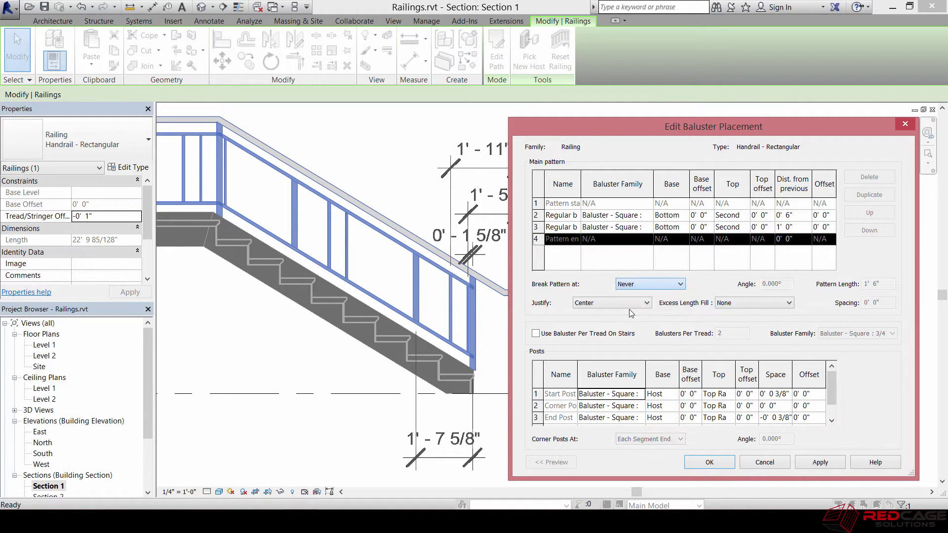
{"action": "left_click", "coordinate": [681, 284]}
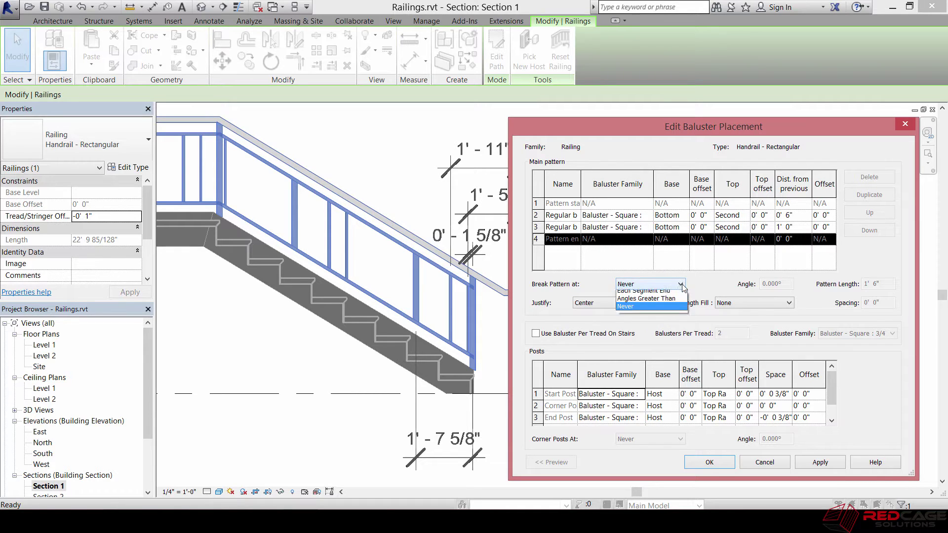
{"action": "left_click", "coordinate": [648, 294]}
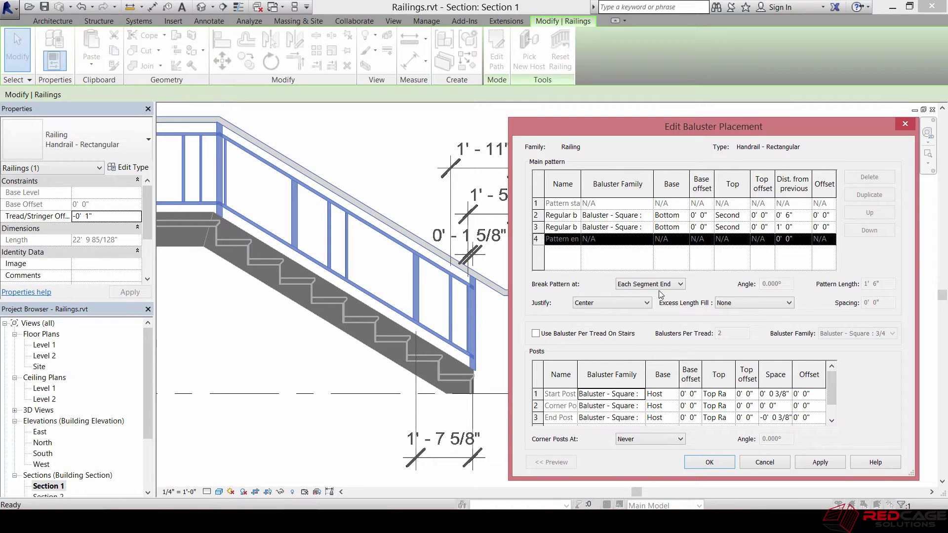
- Cycle the main pattern's justification through Beginning and End back to Center, and apply it
{"action": "left_click", "coordinate": [647, 303]}
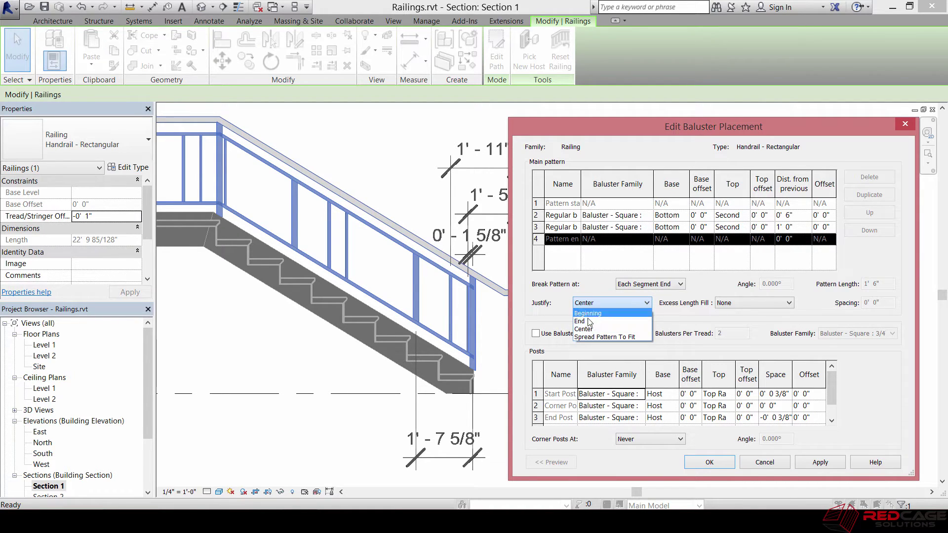
{"action": "left_click", "coordinate": [594, 312]}
{"action": "left_click", "coordinate": [647, 303]}
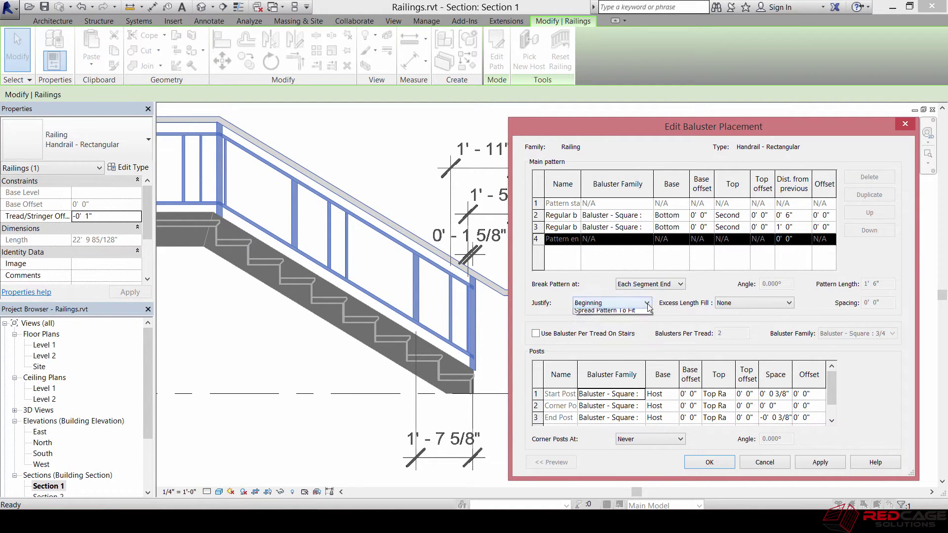
{"action": "left_click", "coordinate": [591, 328]}
{"action": "left_click", "coordinate": [619, 303]}
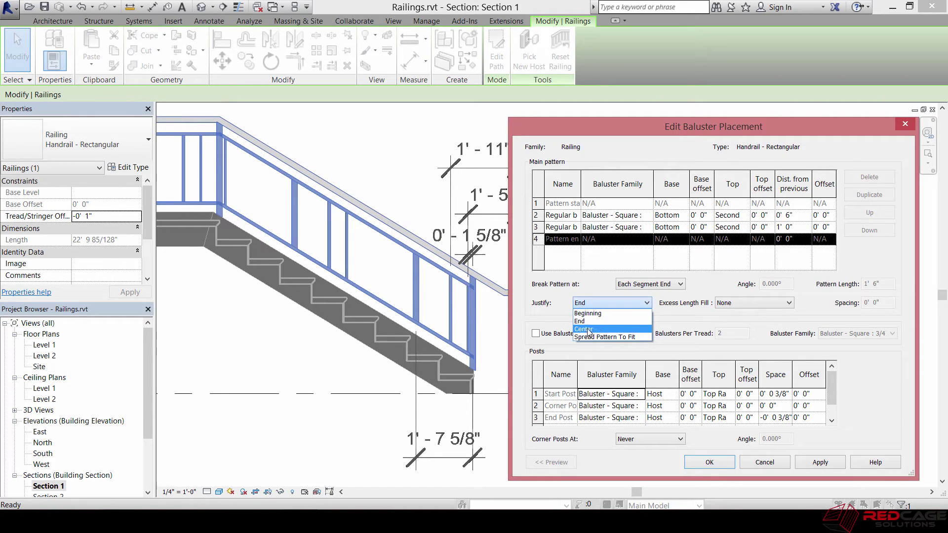
{"action": "left_click", "coordinate": [591, 320]}
{"action": "left_click", "coordinate": [814, 464]}
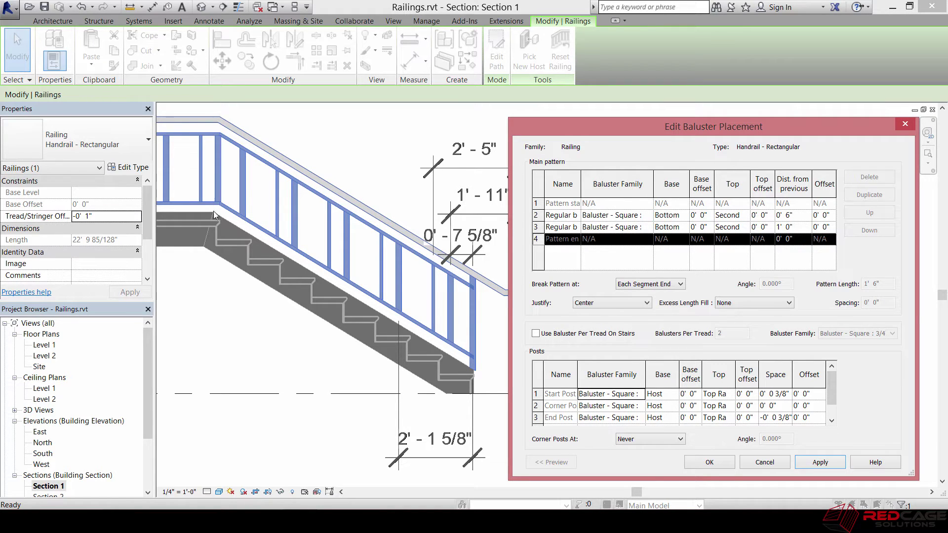
- Set the main pattern's justification to Spread Pattern To Fit and apply it, deleting the dimensions with invalid references
{"action": "left_click", "coordinate": [633, 302]}
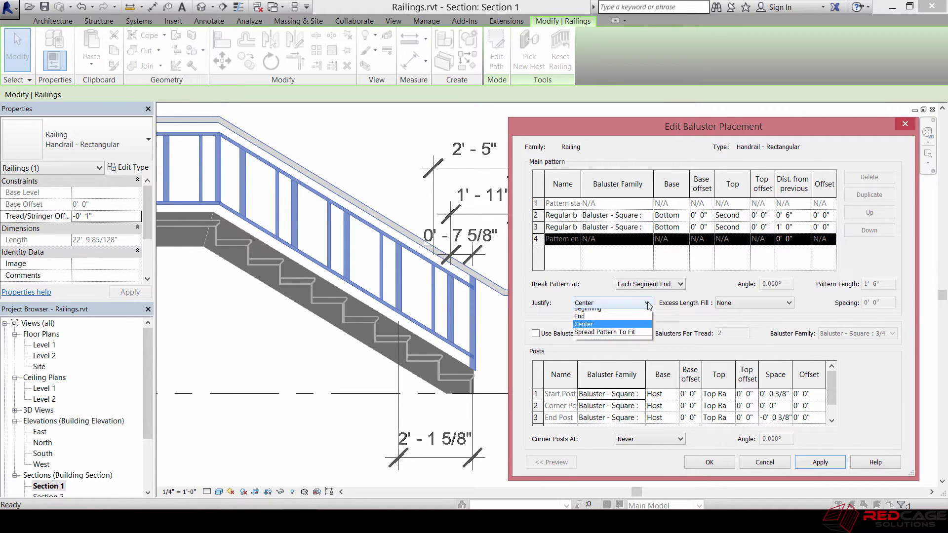
{"action": "left_click", "coordinate": [602, 313]}
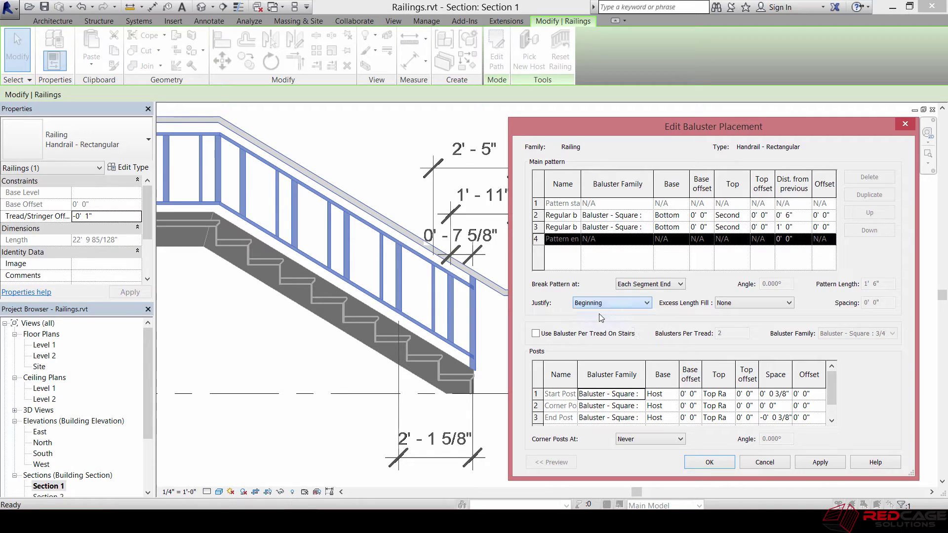
{"action": "left_click", "coordinate": [647, 303]}
{"action": "left_click", "coordinate": [622, 335]}
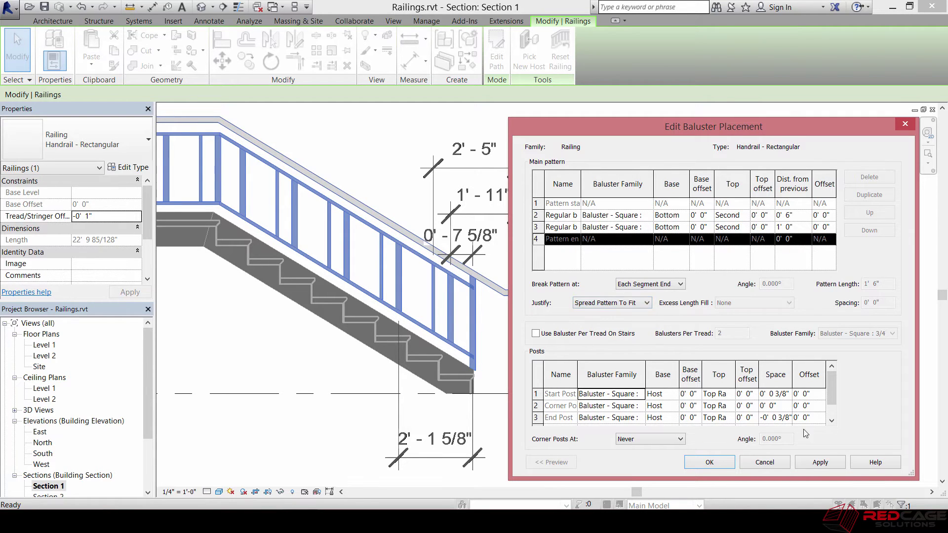
{"action": "left_click", "coordinate": [817, 463]}
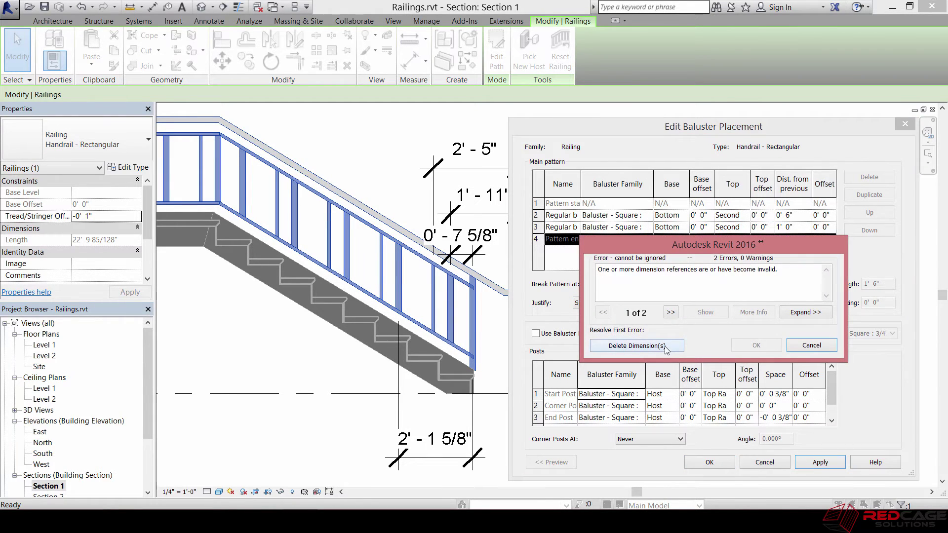
{"action": "left_click", "coordinate": [665, 347]}
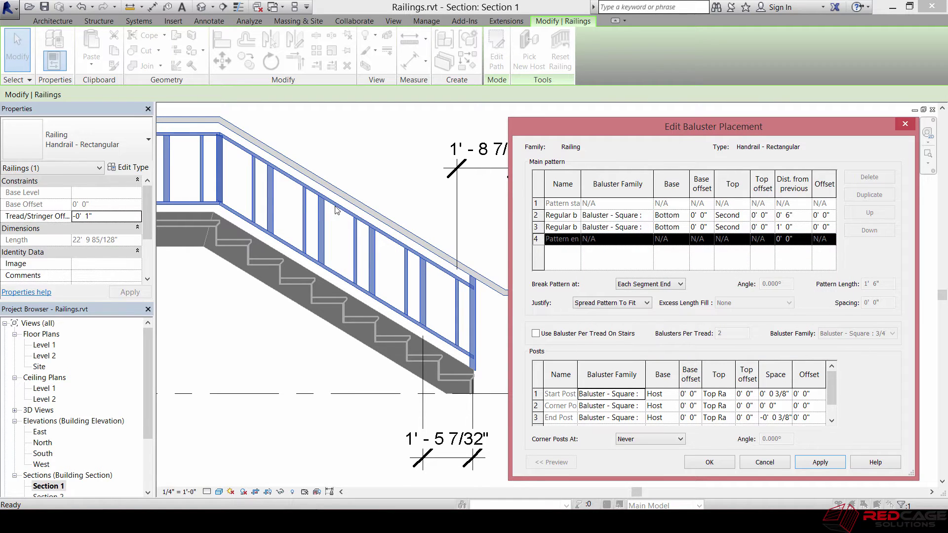
- Apply Center as the main pattern's justification and check the excess length fill options, keeping None
{"action": "left_click", "coordinate": [647, 304]}
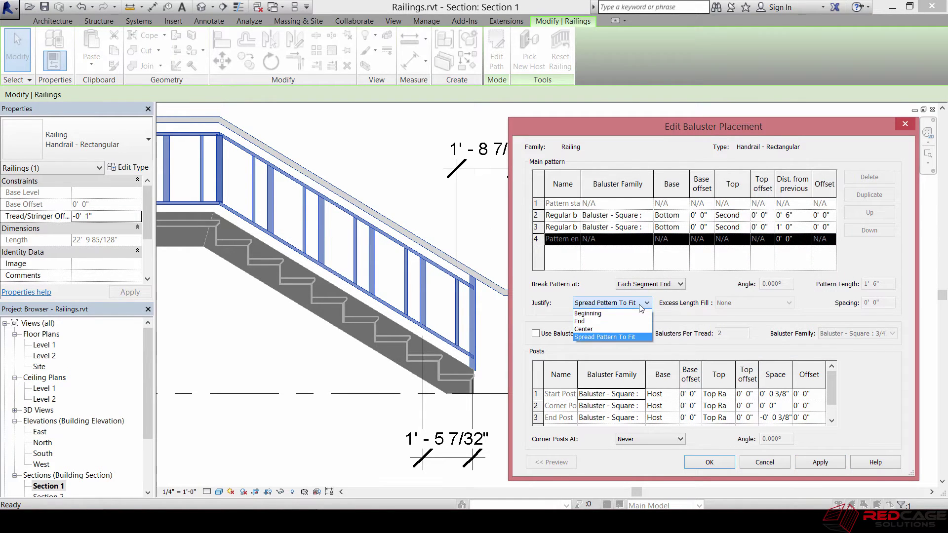
{"action": "left_click", "coordinate": [591, 329]}
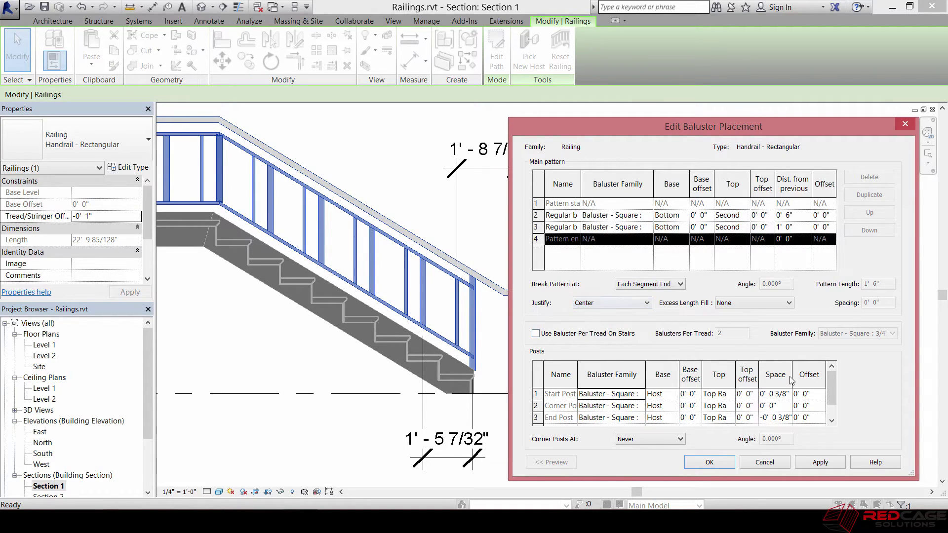
{"action": "left_click", "coordinate": [821, 462]}
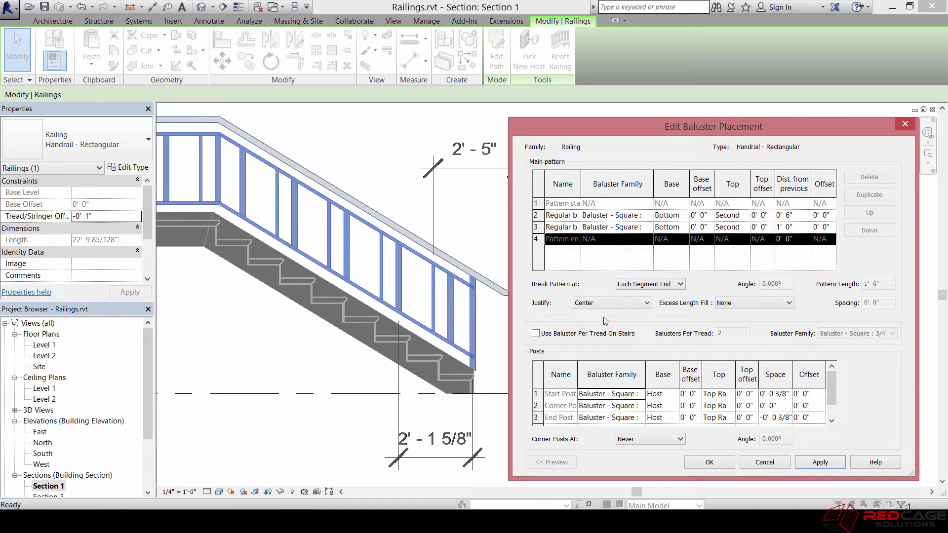
{"action": "left_click", "coordinate": [785, 306]}
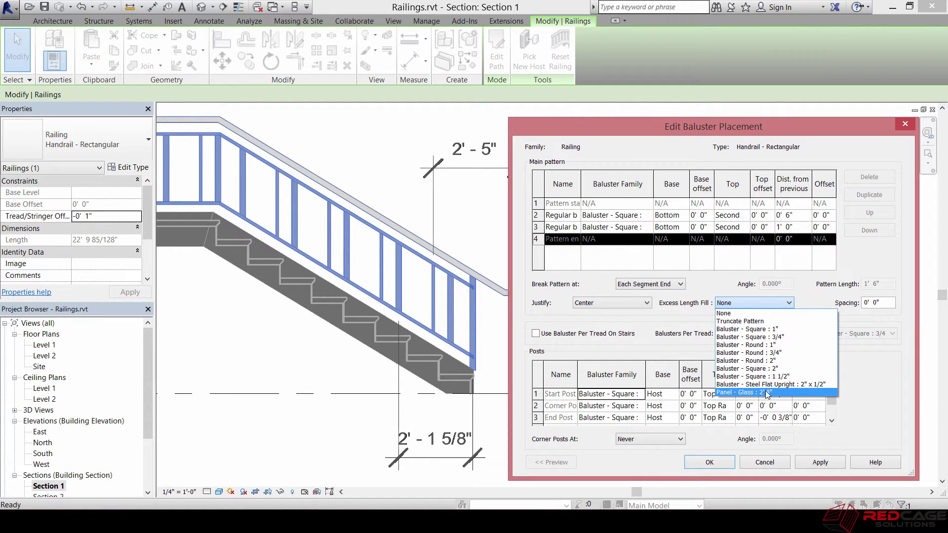
{"action": "left_click", "coordinate": [733, 313]}
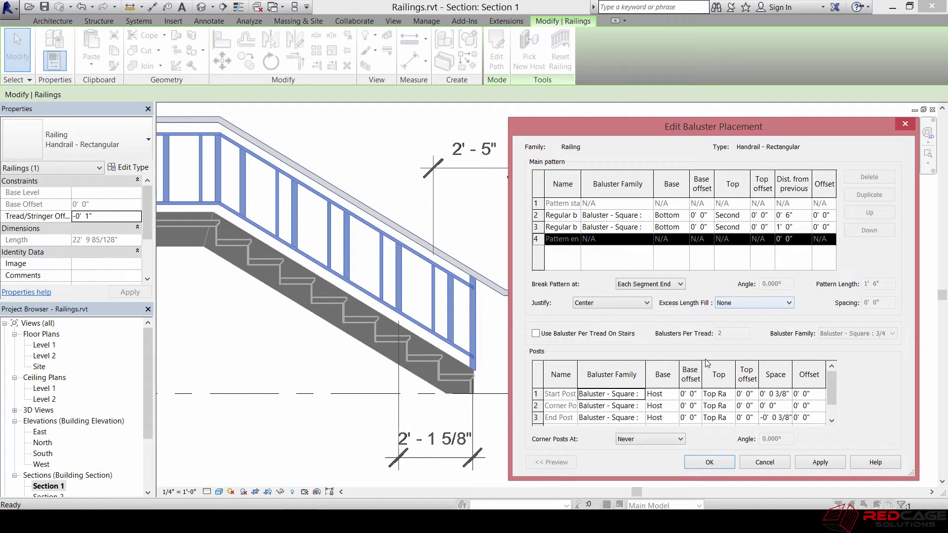
- Enable the use of balusters per tread on stairs and apply it, deleting the dimensions with invalid references
{"action": "left_click", "coordinate": [536, 334]}
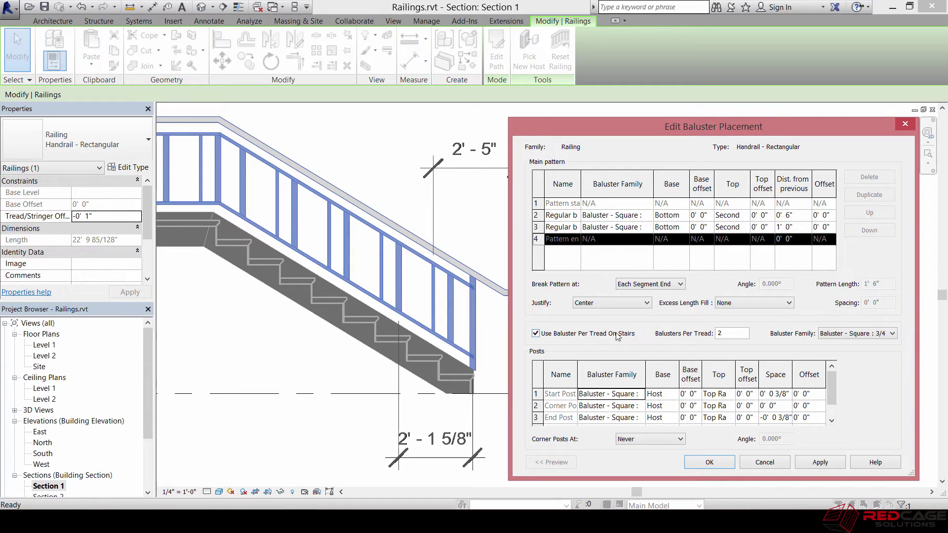
{"action": "left_click", "coordinate": [826, 468]}
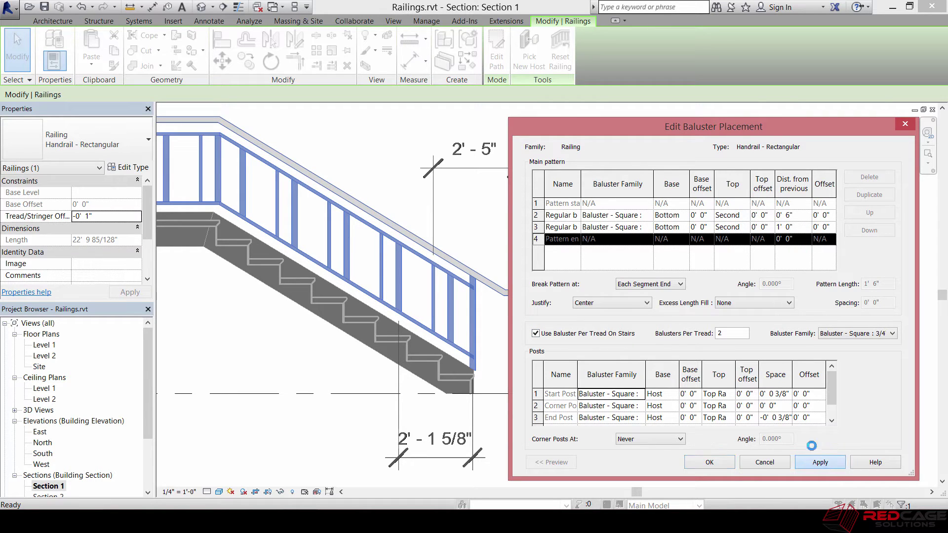
{"action": "left_click", "coordinate": [649, 346]}
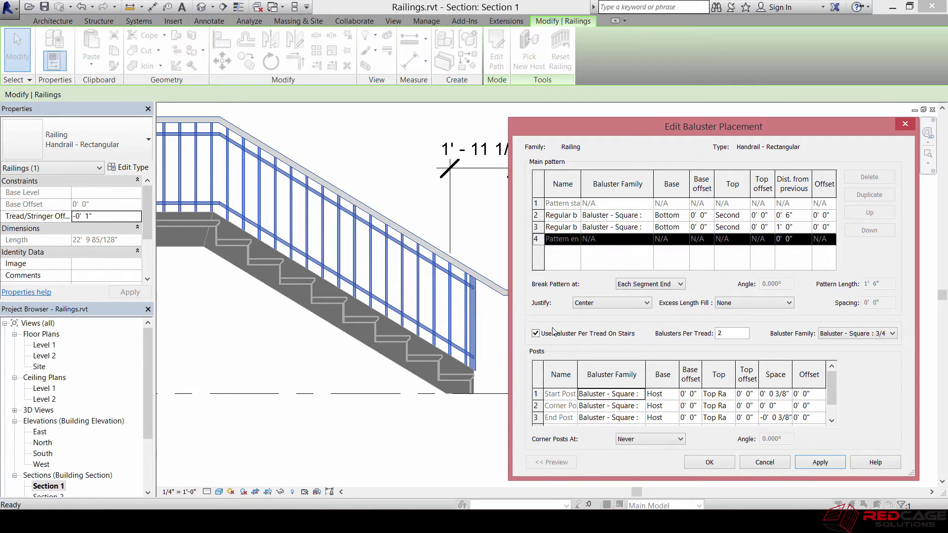
- Apply 3 balusters per tread, and reduce the number to 1 and apply it again
{"action": "double_click", "coordinate": [714, 333]}
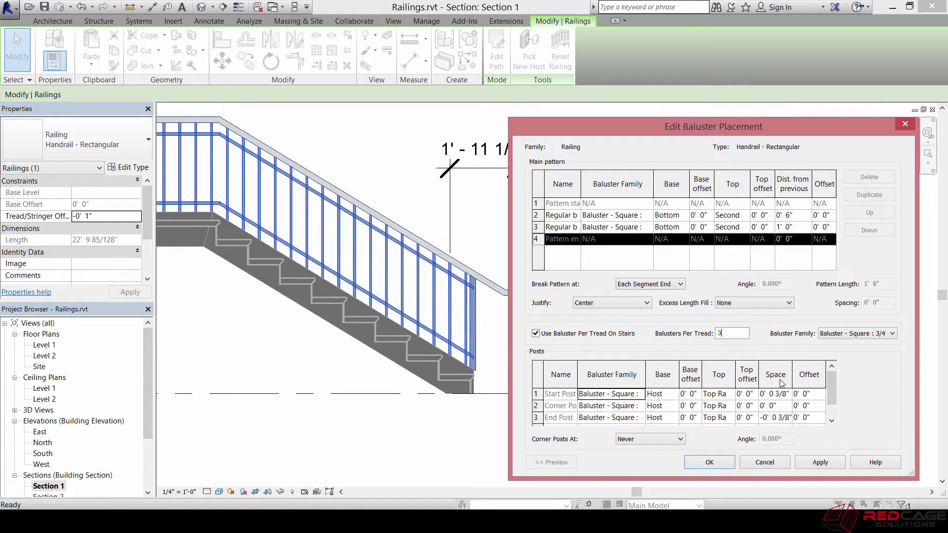
{"action": "left_click", "coordinate": [820, 462]}
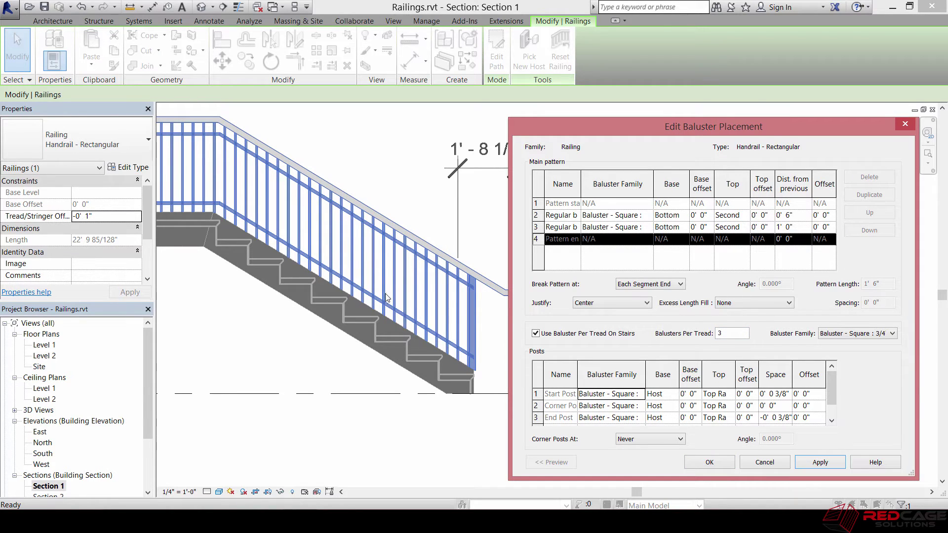
{"action": "left_click", "coordinate": [726, 335]}
{"action": "left_click", "coordinate": [816, 463]}
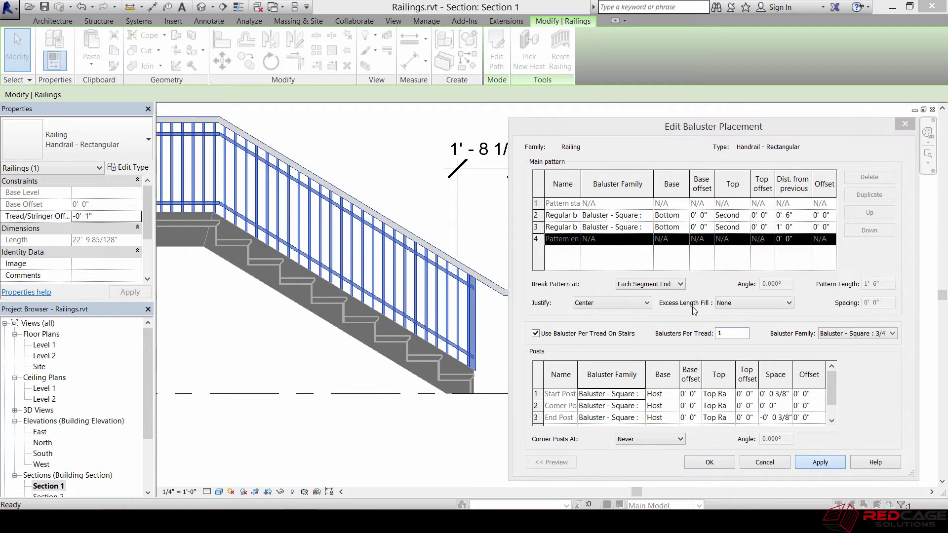
{"action": "left_click", "coordinate": [668, 340]}
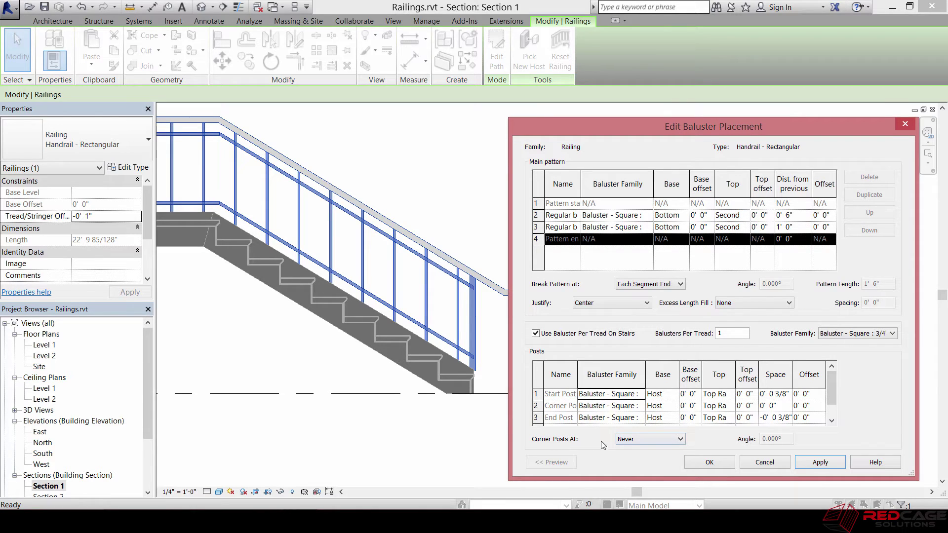
- Place corner posts at Each Segment End and apply the change
{"action": "left_click", "coordinate": [678, 440]}
{"action": "left_click", "coordinate": [631, 450]}
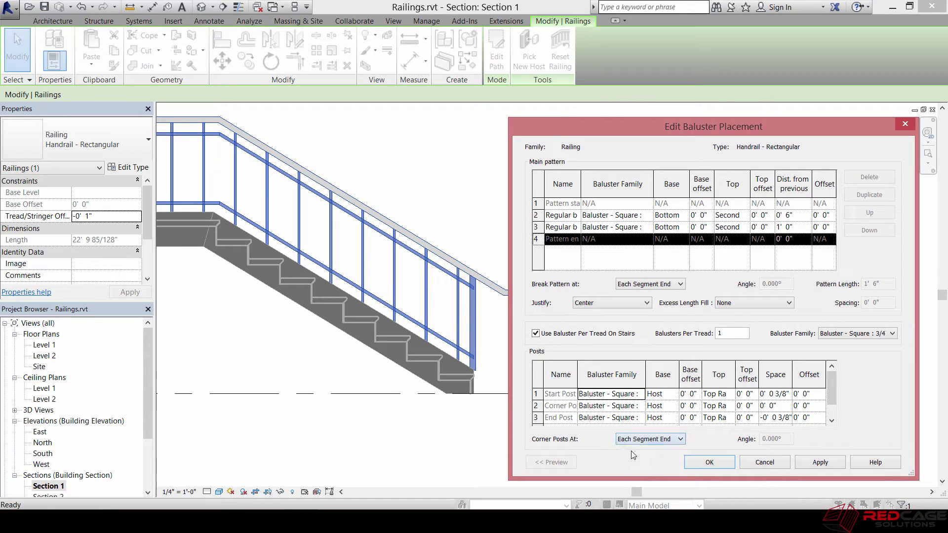
{"action": "left_click", "coordinate": [815, 463]}
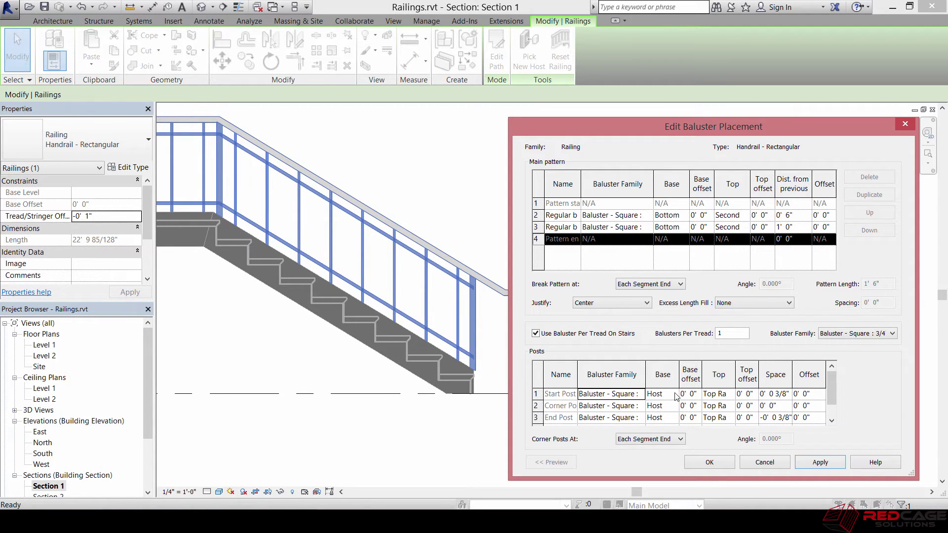
- Check the baluster families available for the start post, keeping the 2" square baluster
{"action": "left_click", "coordinate": [642, 395]}
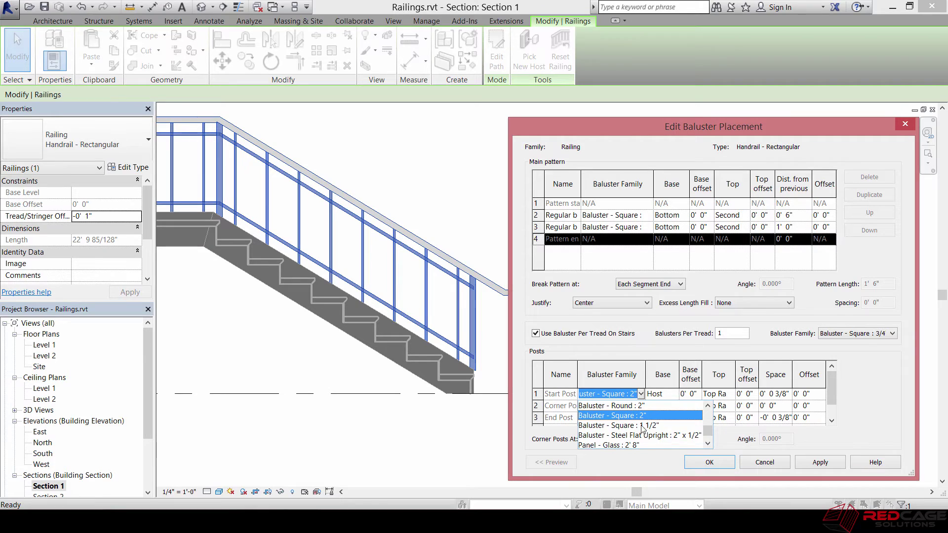
{"action": "left_click_drag", "start_coordinate": [714, 433], "coordinate": [711, 414]}
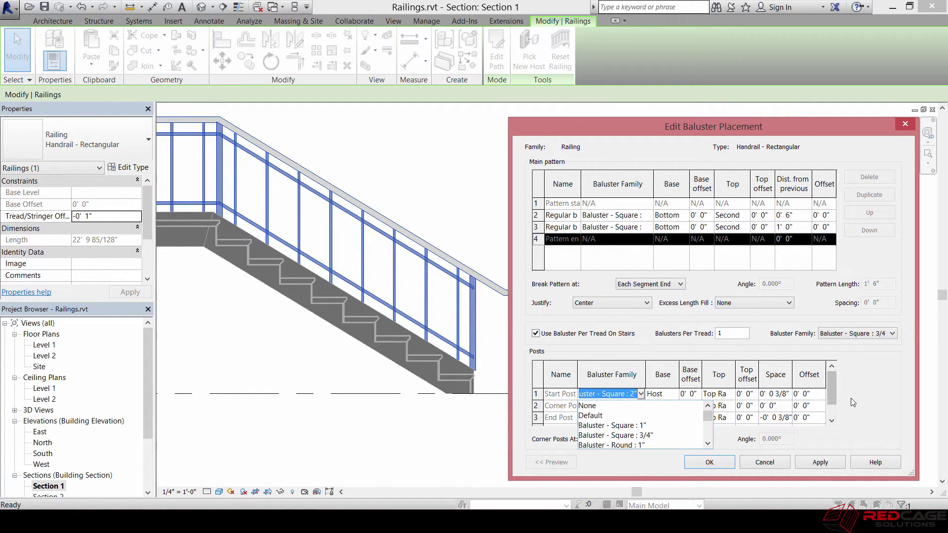
{"action": "left_click", "coordinate": [633, 392]}
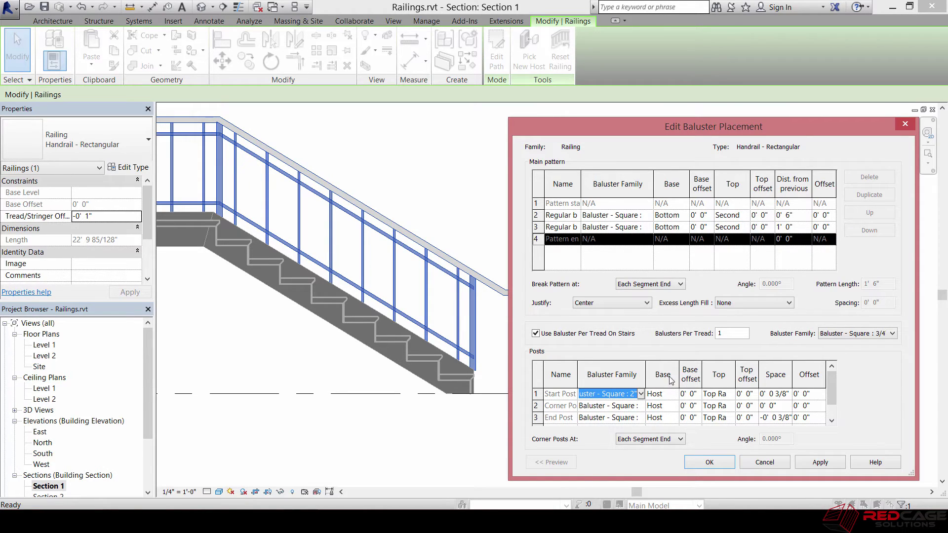
- Set the base of the start post and the corner post to Bottom Rail, applying each change
{"action": "left_click", "coordinate": [672, 395]}
{"action": "left_click", "coordinate": [674, 394]}
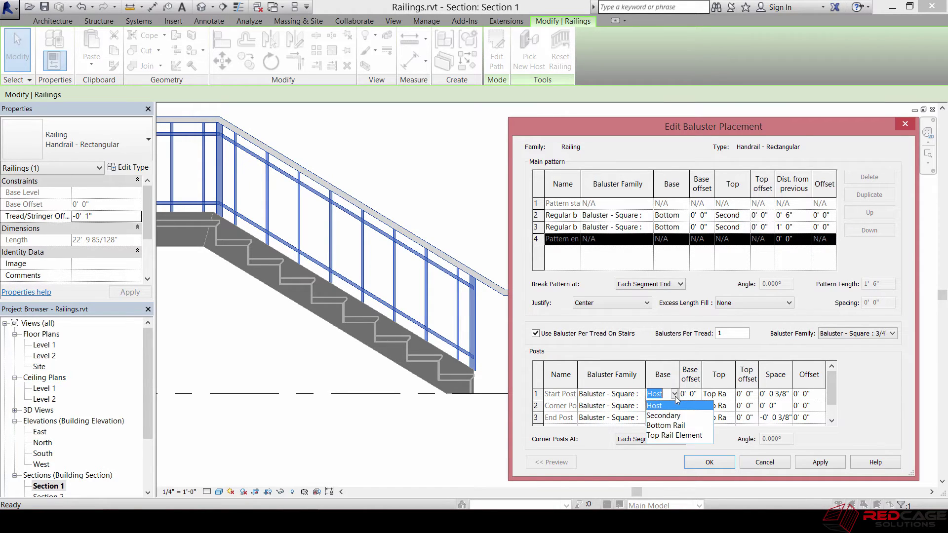
{"action": "left_click", "coordinate": [679, 425]}
{"action": "left_click", "coordinate": [821, 464]}
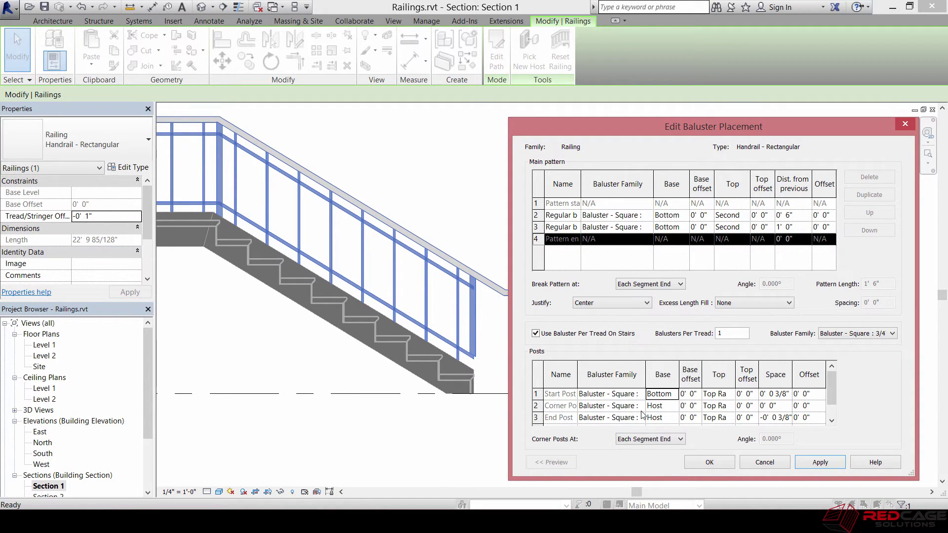
{"action": "left_click", "coordinate": [672, 407]}
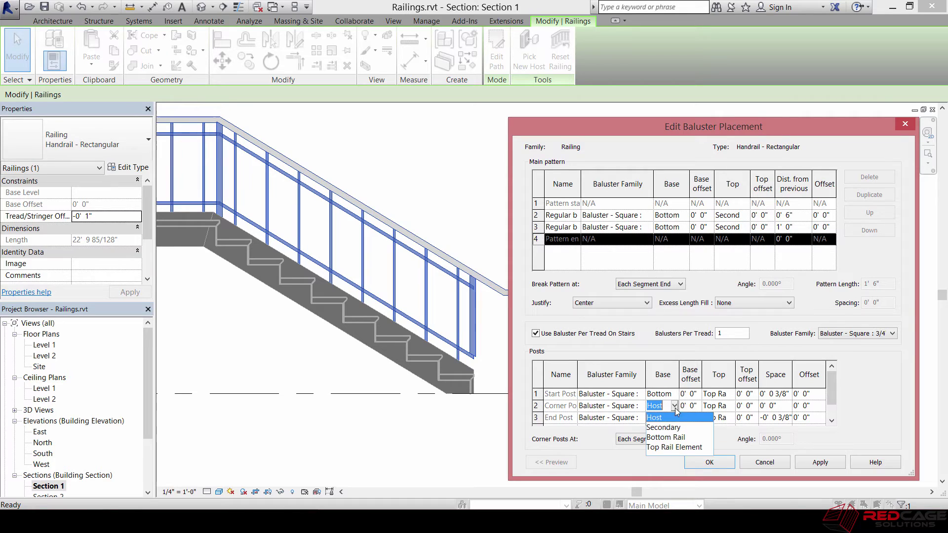
{"action": "left_click", "coordinate": [665, 437]}
{"action": "left_click", "coordinate": [821, 463]}
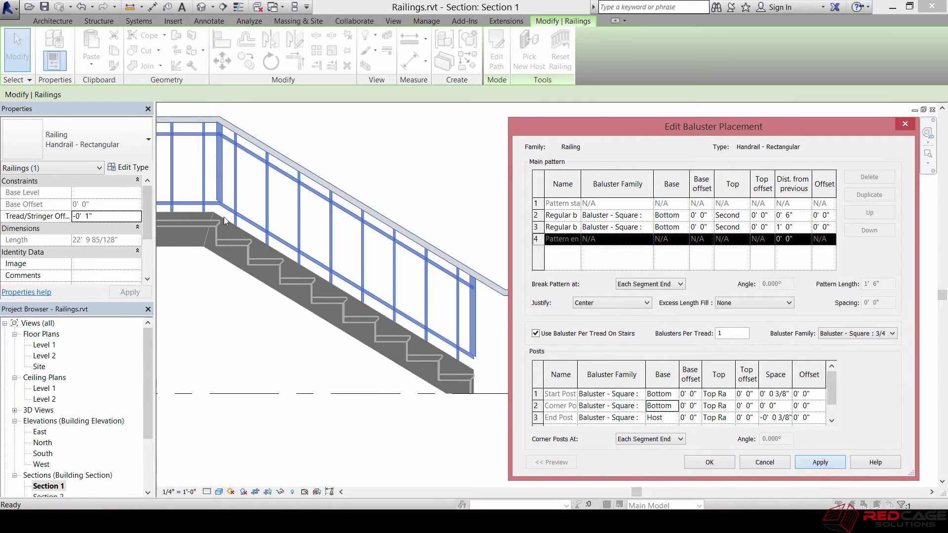
- Return the base of the corner post and the start post to Host
{"action": "left_click", "coordinate": [673, 406]}
{"action": "left_click", "coordinate": [671, 417]}
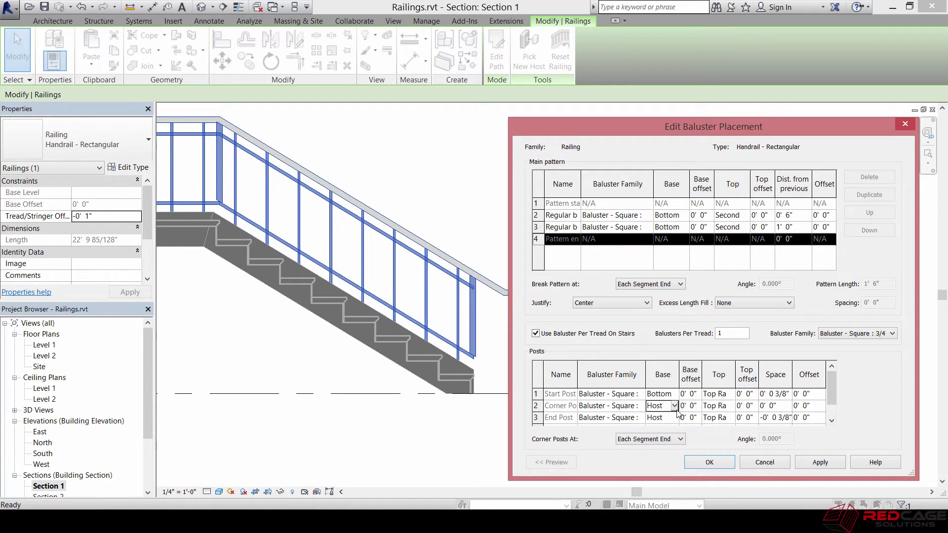
{"action": "left_click", "coordinate": [675, 395]}
{"action": "left_click", "coordinate": [654, 406]}
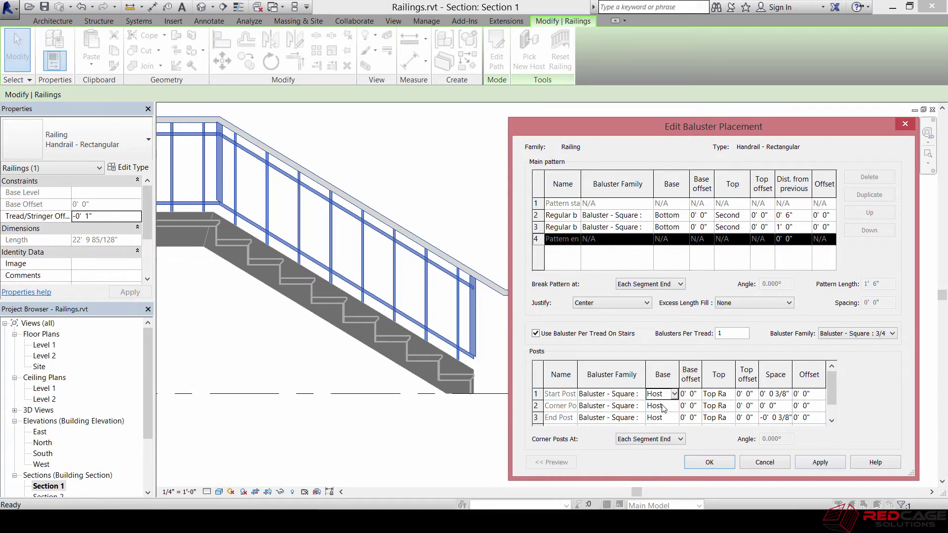
- Apply a 1' base offset to the start post, and reset the offset to 0
{"action": "left_click", "coordinate": [688, 394]}
{"action": "double_click", "coordinate": [683, 393]}
{"action": "type", "text": "1"}
{"action": "left_click", "coordinate": [820, 462]}
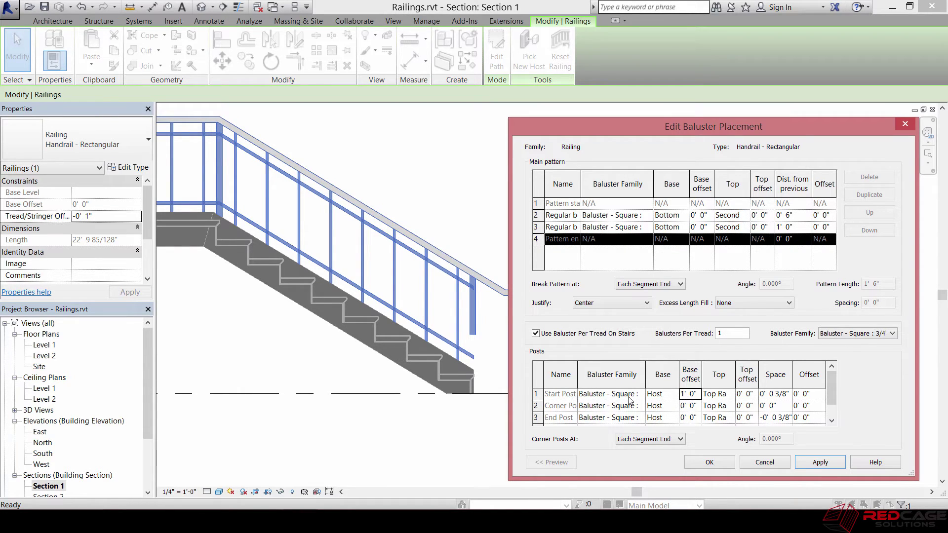
{"action": "double_click", "coordinate": [684, 394]}
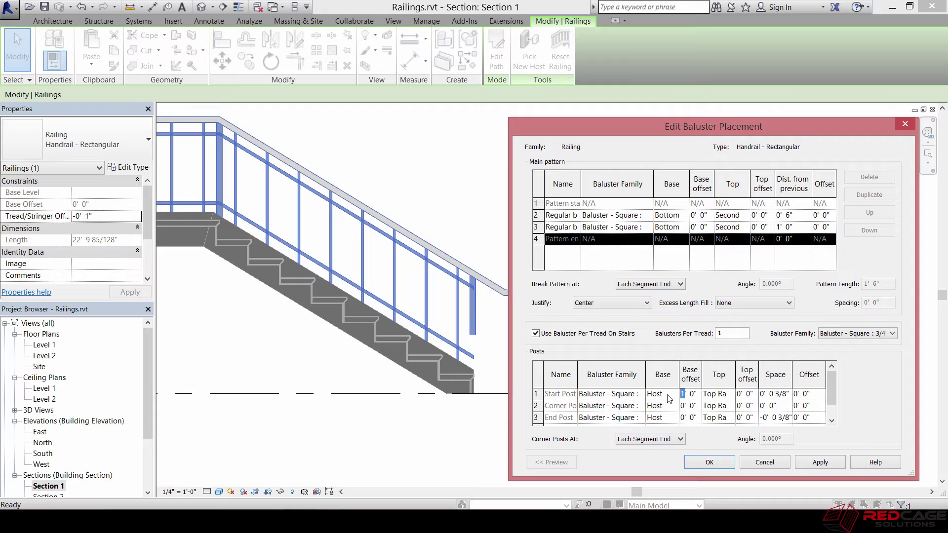
{"action": "type", "text": "0"}
- Check the Top options of the start and corner posts, keeping Top Rail Element for both
{"action": "left_click", "coordinate": [732, 395]}
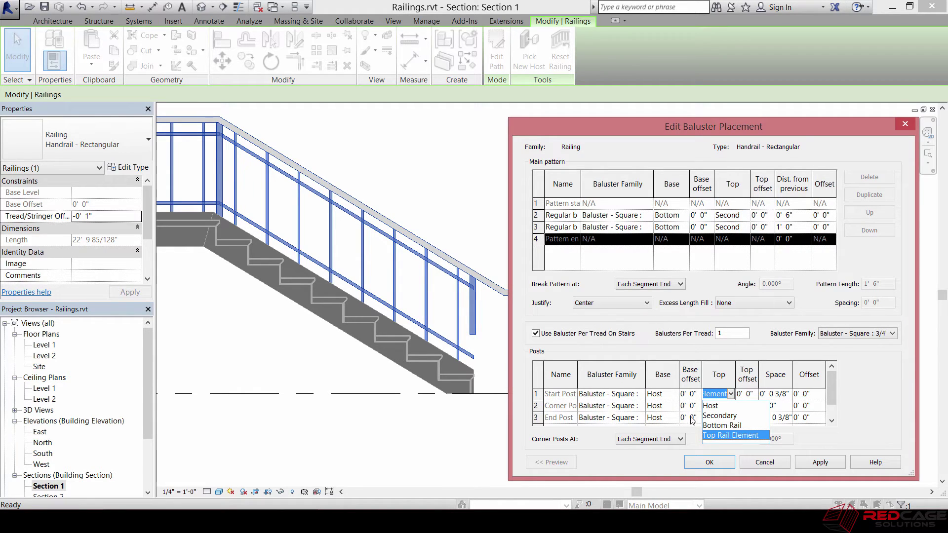
{"action": "left_click", "coordinate": [827, 394]}
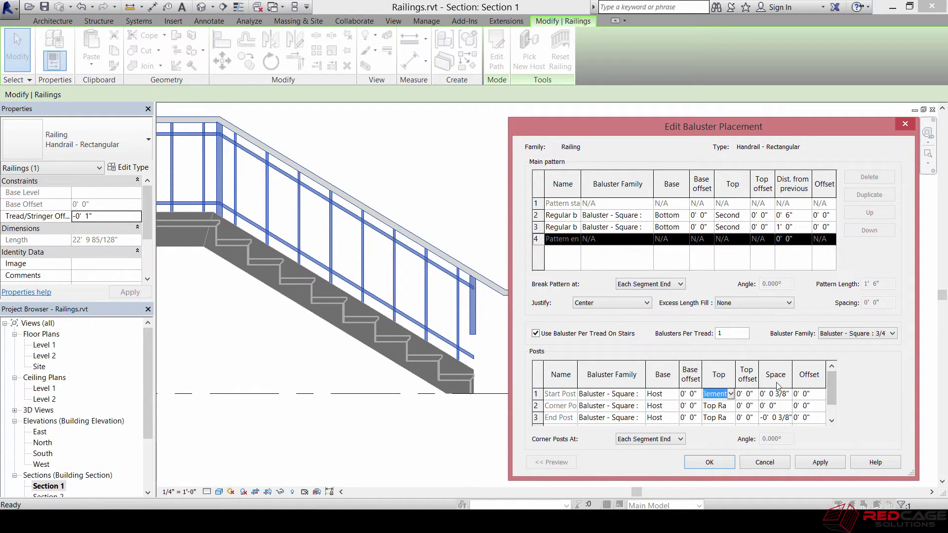
{"action": "left_click", "coordinate": [732, 405]}
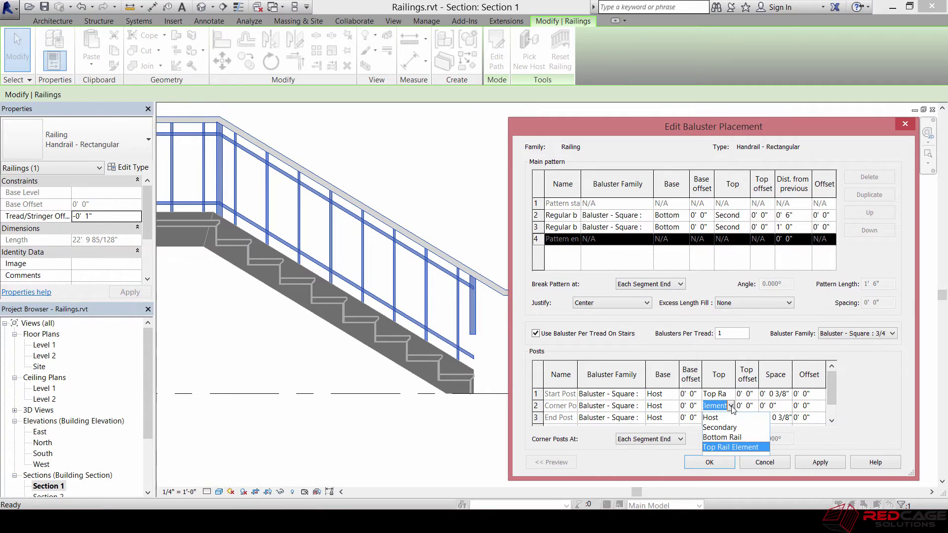
{"action": "left_click", "coordinate": [732, 446]}
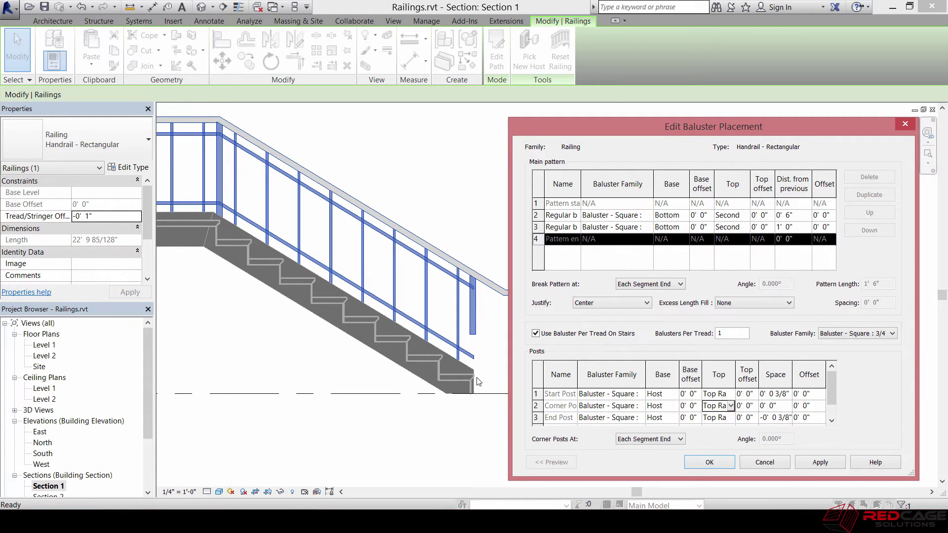
- Give the start post an 8" top offset with its top at Bottom Rail, and apply it
{"action": "left_click", "coordinate": [749, 394]}
{"action": "type", "text": "8"}
{"action": "left_click", "coordinate": [728, 395]}
{"action": "left_click", "coordinate": [731, 394]}
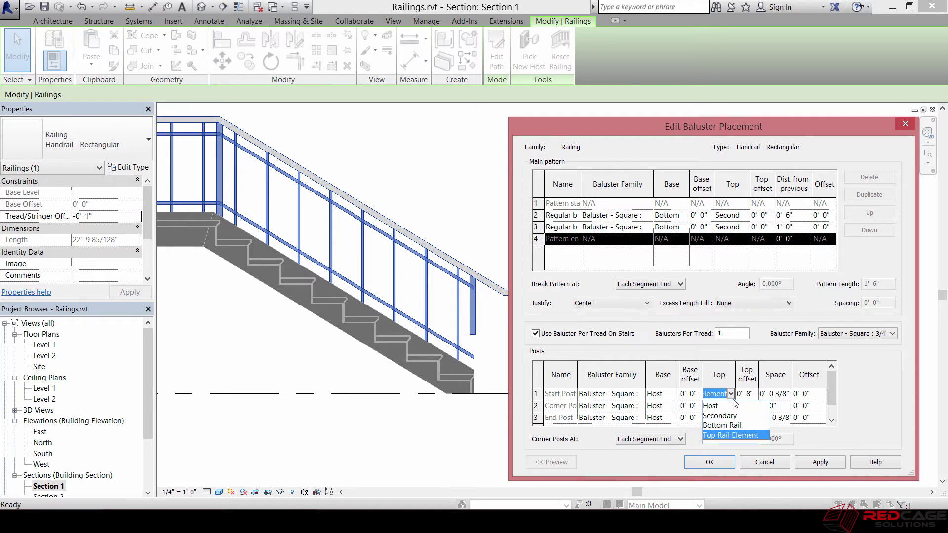
{"action": "left_click", "coordinate": [722, 425]}
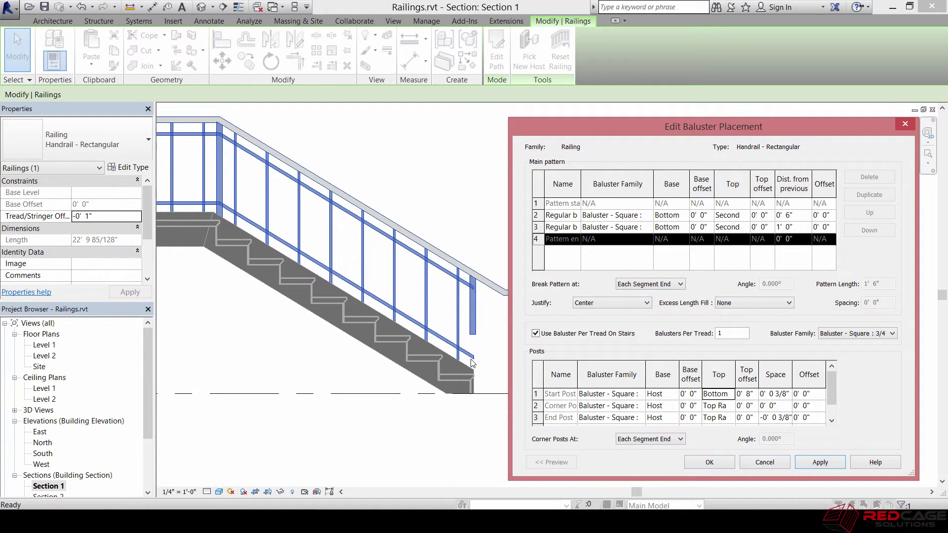
{"action": "left_click", "coordinate": [820, 462]}
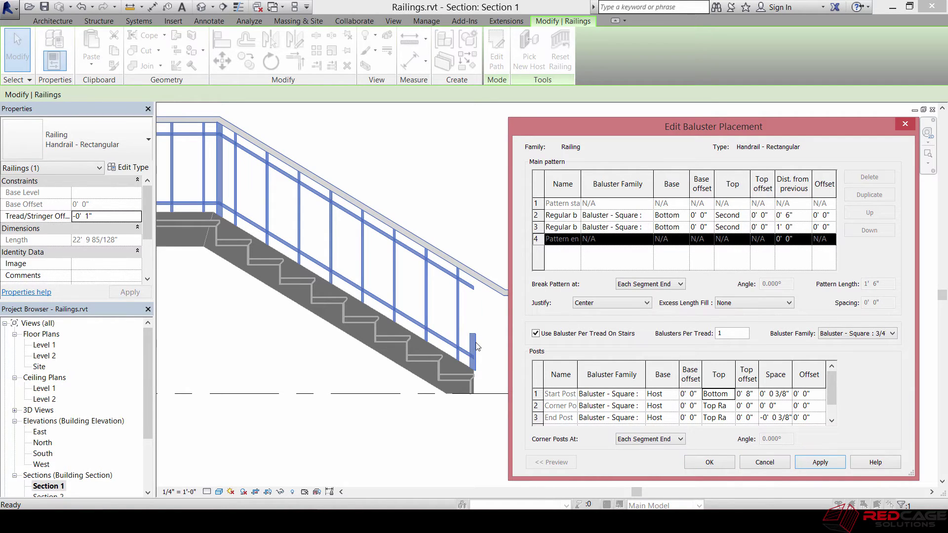
- Switch the start post's top to Host and back to Top Rail Element, and apply it
{"action": "left_click", "coordinate": [718, 394]}
{"action": "left_click", "coordinate": [730, 393]}
{"action": "left_click", "coordinate": [729, 405]}
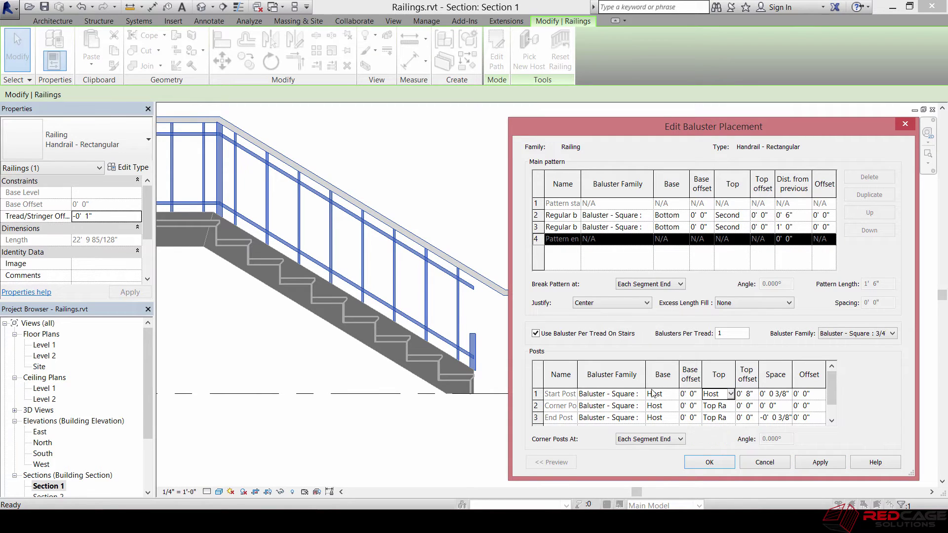
{"action": "left_click", "coordinate": [730, 394]}
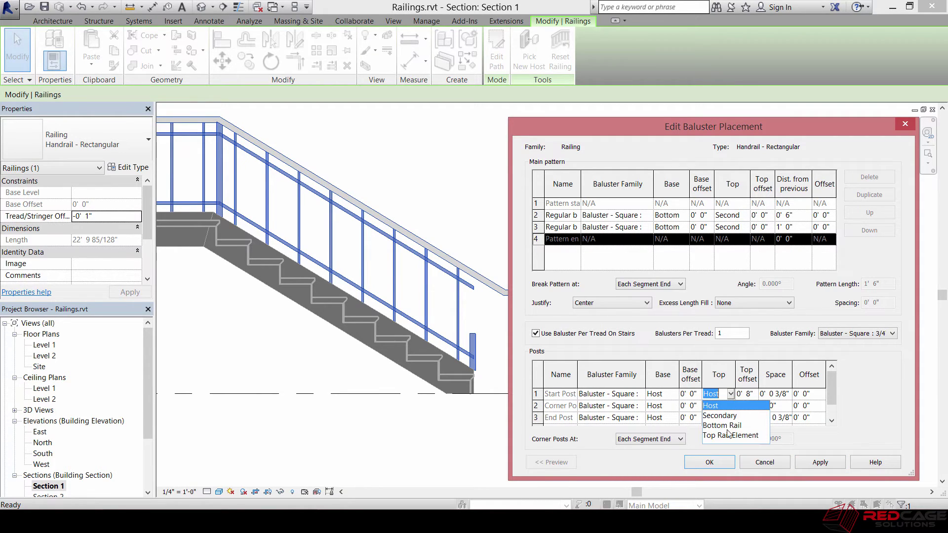
{"action": "left_click", "coordinate": [728, 436]}
{"action": "left_click", "coordinate": [838, 464]}
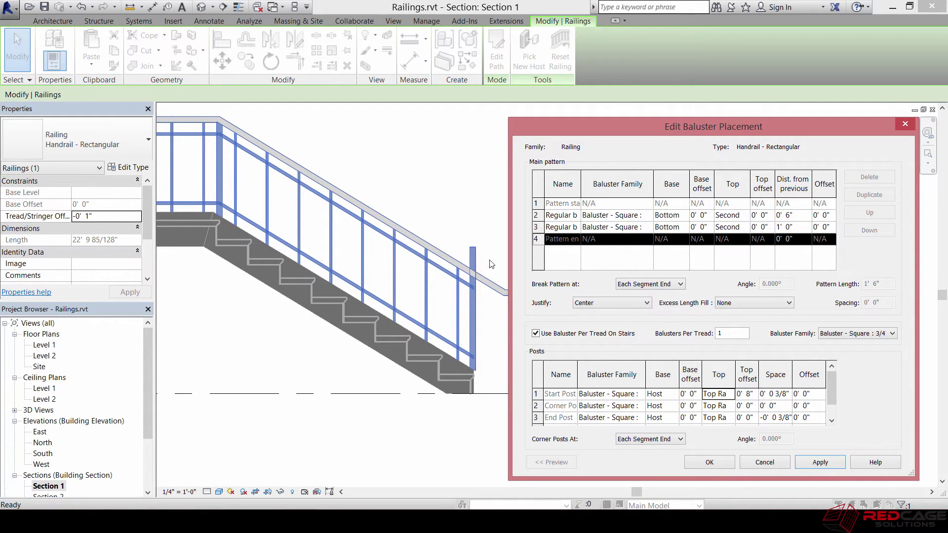
- Reset the start post's top offset to 0
{"action": "left_click", "coordinate": [749, 395]}
{"action": "left_click", "coordinate": [749, 395]}
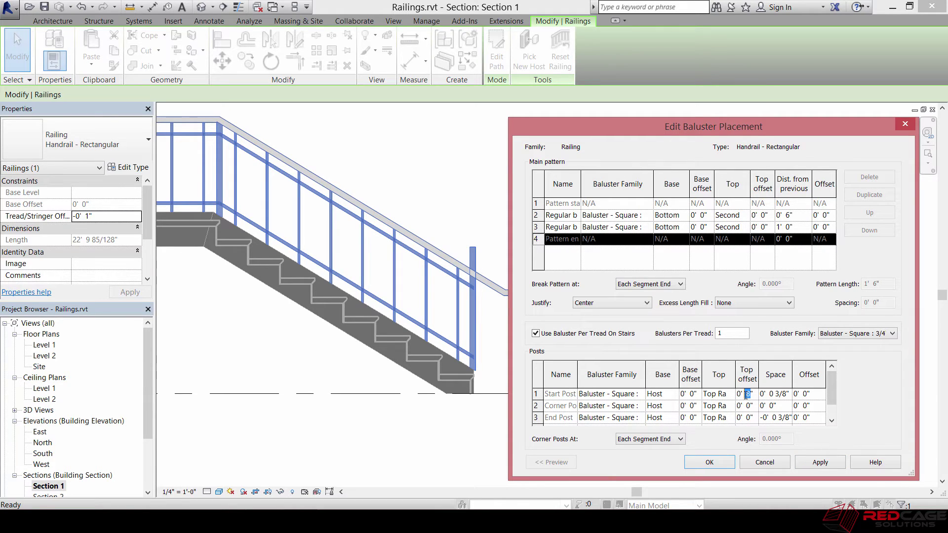
{"action": "type", "text": "0"}
{"action": "key", "text": "Tab"}
- Set the start post's Space to 2" and apply the change
{"action": "left_click", "coordinate": [786, 395]}
{"action": "left_click_drag", "start_coordinate": [785, 394], "coordinate": [773, 394]}
{"action": "type", "text": "2"}
{"action": "left_click", "coordinate": [832, 465]}
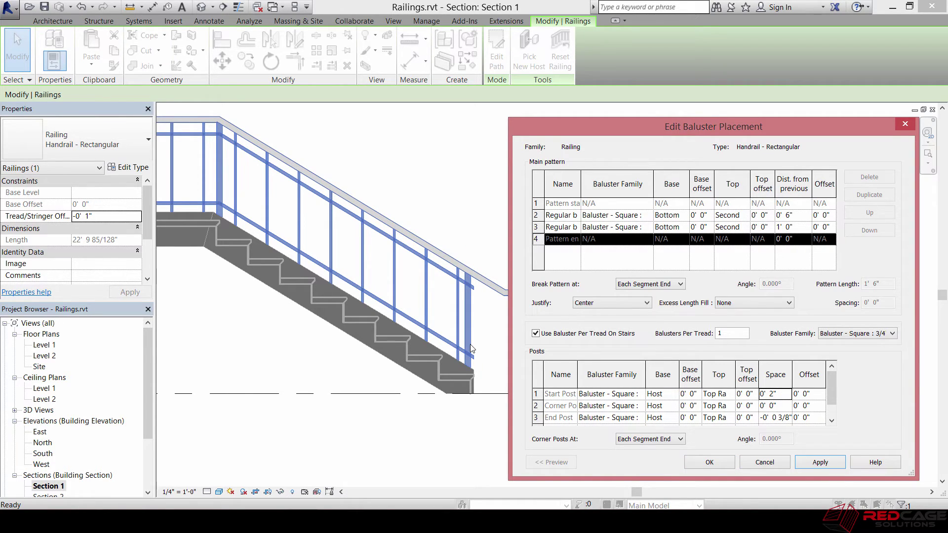
- Set the corner post's Space to 4" and apply the change
{"action": "left_click", "coordinate": [764, 395]}
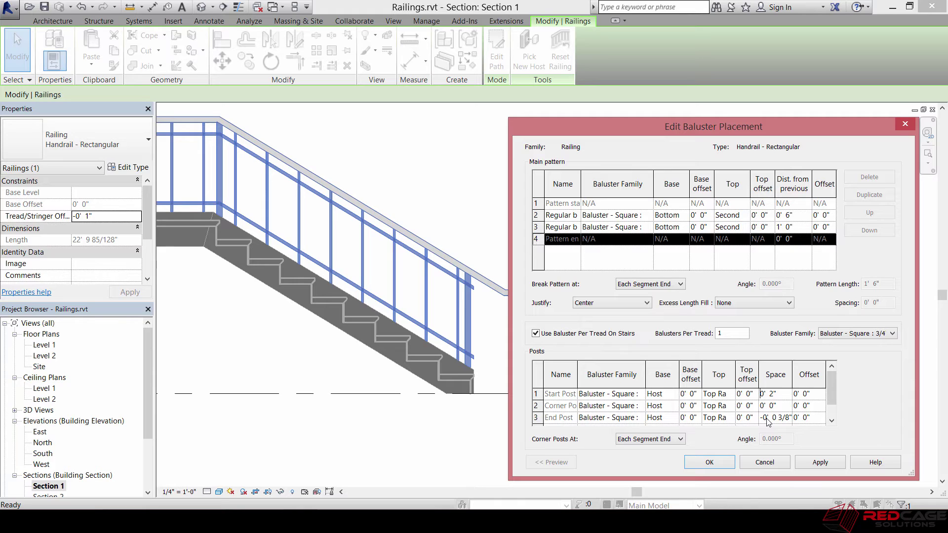
{"action": "left_click", "coordinate": [781, 393]}
{"action": "left_click", "coordinate": [771, 404]}
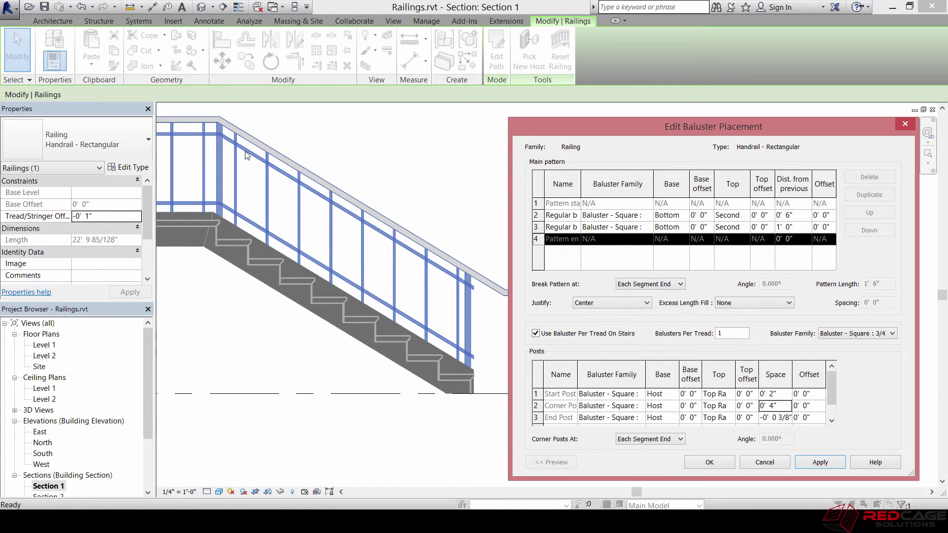
{"action": "left_click", "coordinate": [819, 464]}
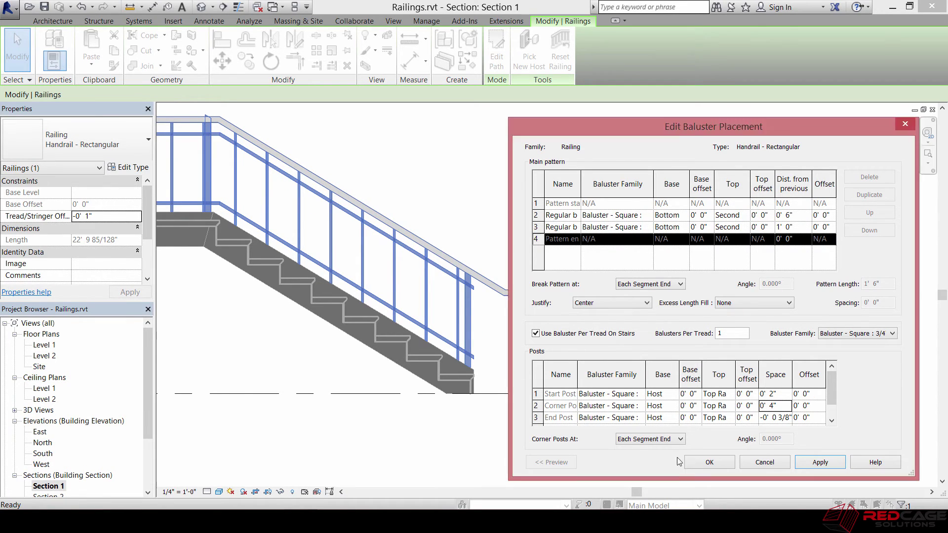
- Reset the corner post's Space to 0, apply it and accept the baluster placement settings
{"action": "left_click", "coordinate": [773, 406]}
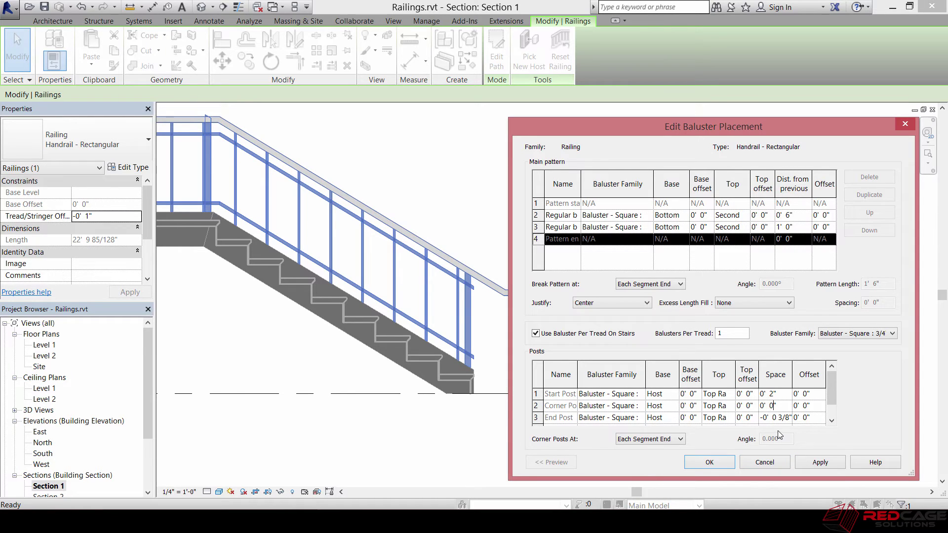
{"action": "left_click", "coordinate": [772, 395]}
{"action": "left_click", "coordinate": [797, 461]}
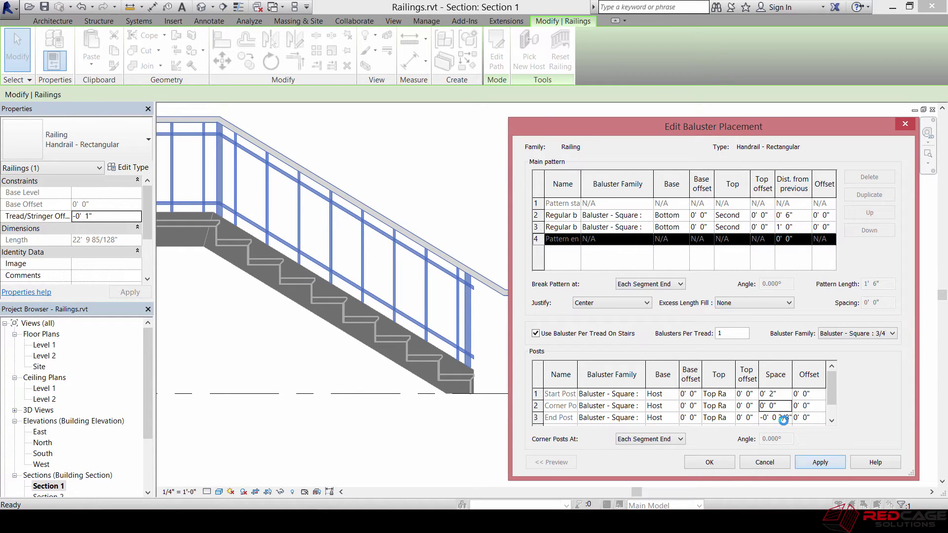
{"action": "left_click", "coordinate": [713, 467]}
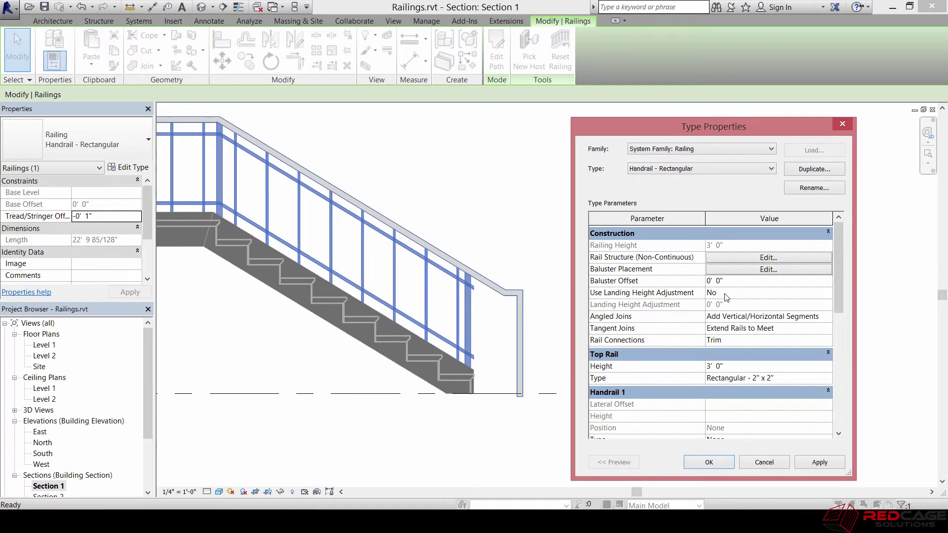
- Review the railing type's Angled Joins options, keep Add Vertical/Horizontal Segments, and accept the type properties
{"action": "left_click", "coordinate": [712, 283]}
{"action": "left_click", "coordinate": [827, 320]}
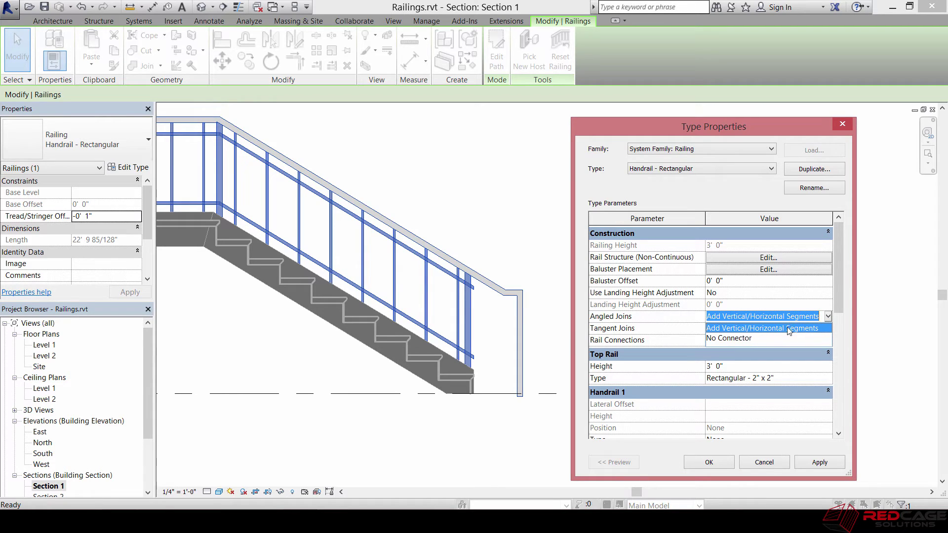
{"action": "left_click", "coordinate": [827, 312]}
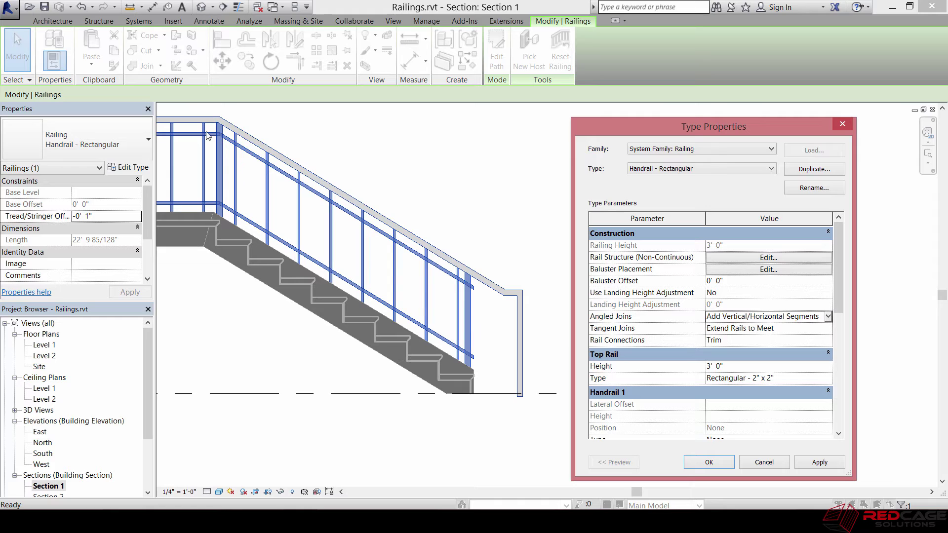
{"action": "left_click", "coordinate": [822, 463]}
{"action": "left_click", "coordinate": [723, 467]}
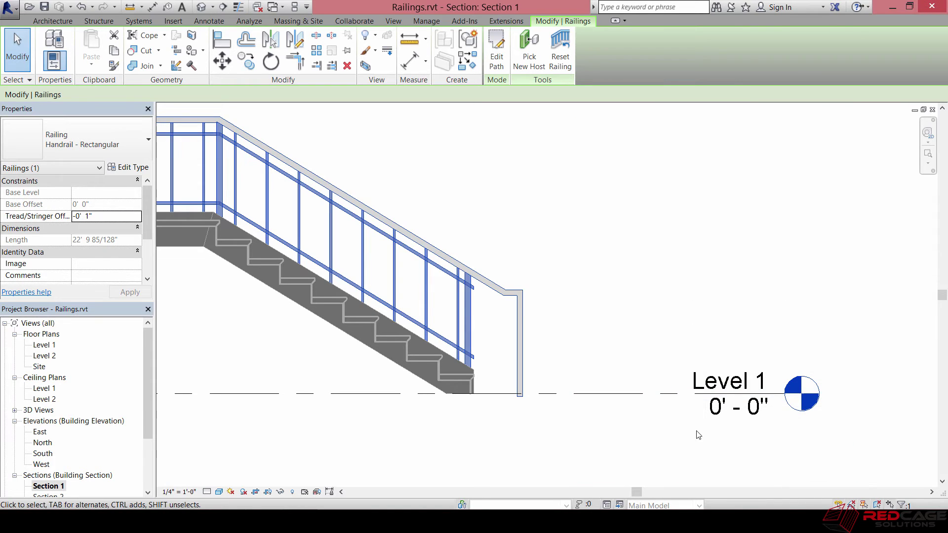
- Open the Section 2 view and examine how the railings join at the landing corners
{"action": "middle_click_drag", "start_coordinate": [561, 338], "coordinate": [813, 339]}
{"action": "scroll", "coordinate": [657, 316], "scroll_direction": "down", "scroll_amount": 1}
{"action": "middle_click_drag", "start_coordinate": [389, 175], "coordinate": [464, 289]}
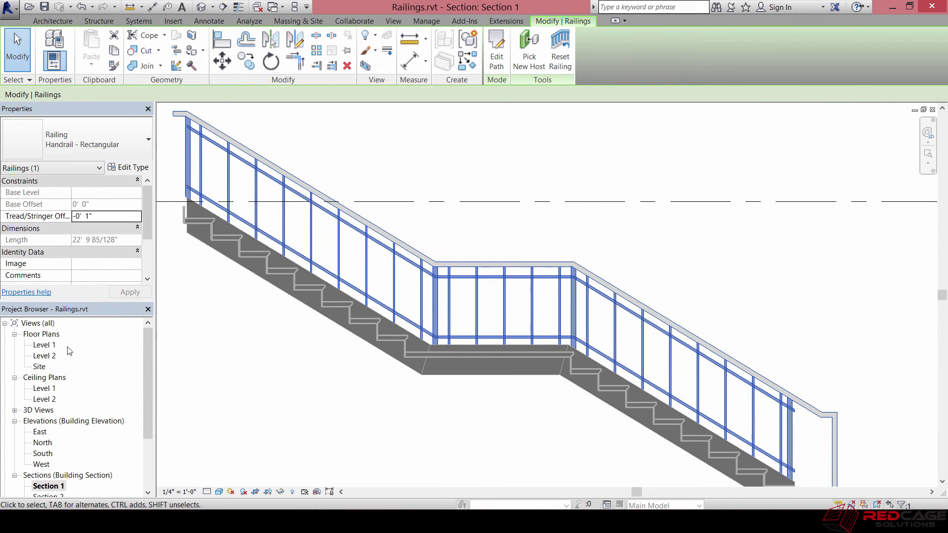
{"action": "double_click", "coordinate": [60, 496]}
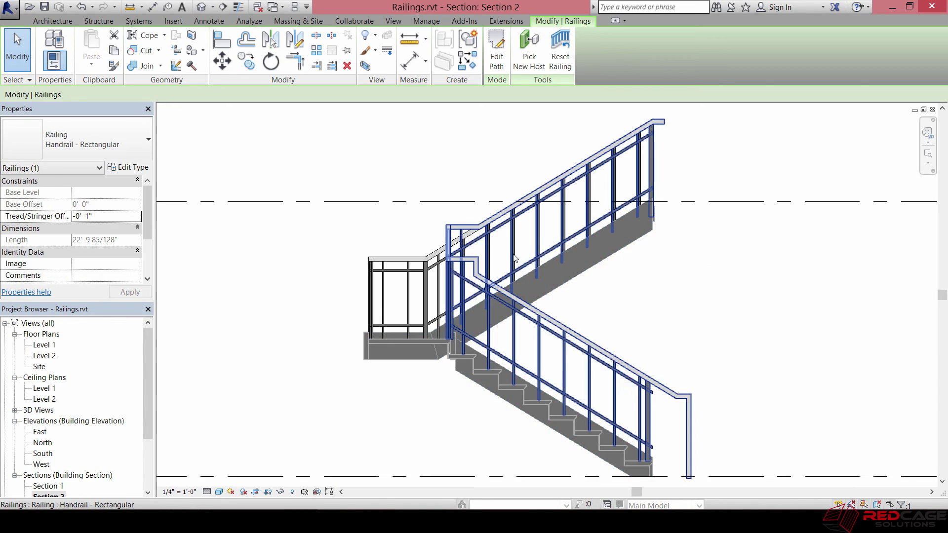
{"action": "middle_click_drag", "start_coordinate": [477, 286], "coordinate": [479, 242]}
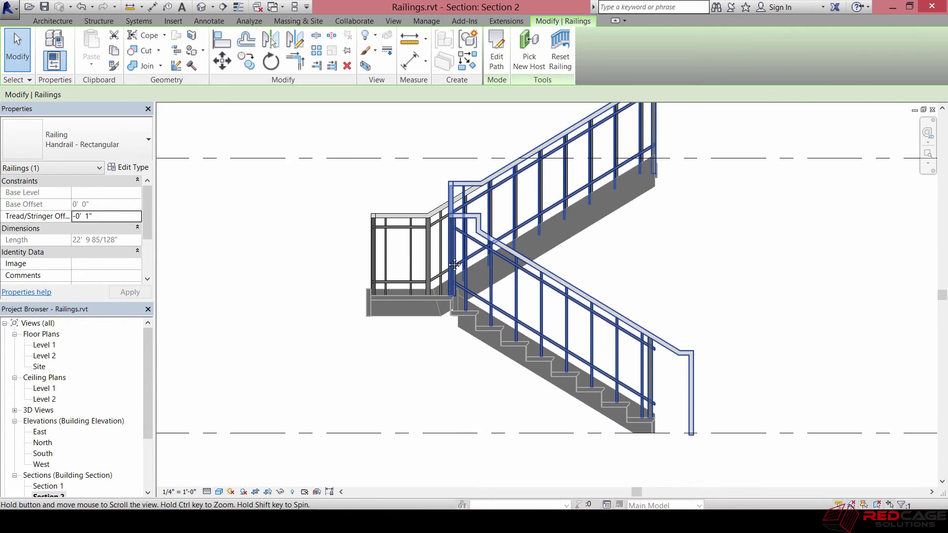
{"action": "scroll", "coordinate": [479, 242], "scroll_direction": "up", "scroll_amount": 1}
{"action": "scroll", "coordinate": [458, 252], "scroll_direction": "up", "scroll_amount": 3}
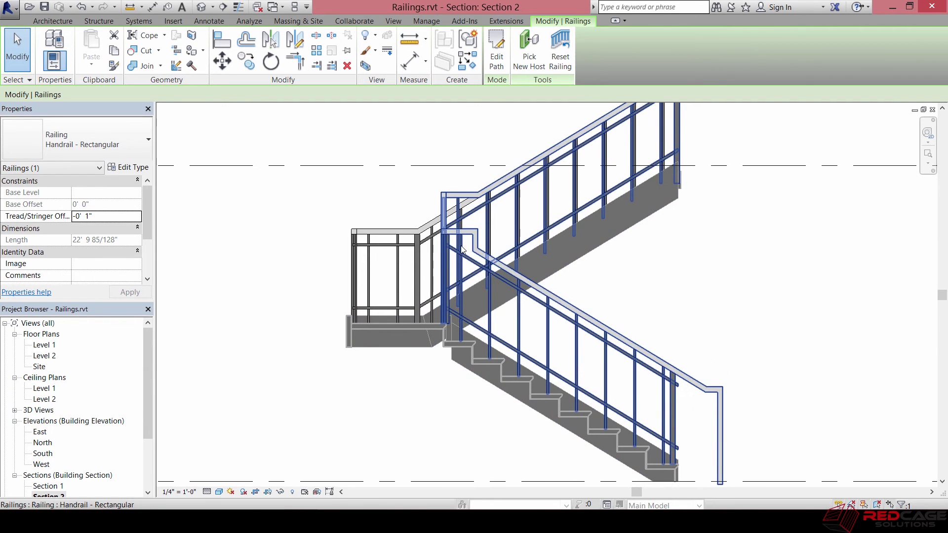
{"action": "left_click", "coordinate": [395, 277]}
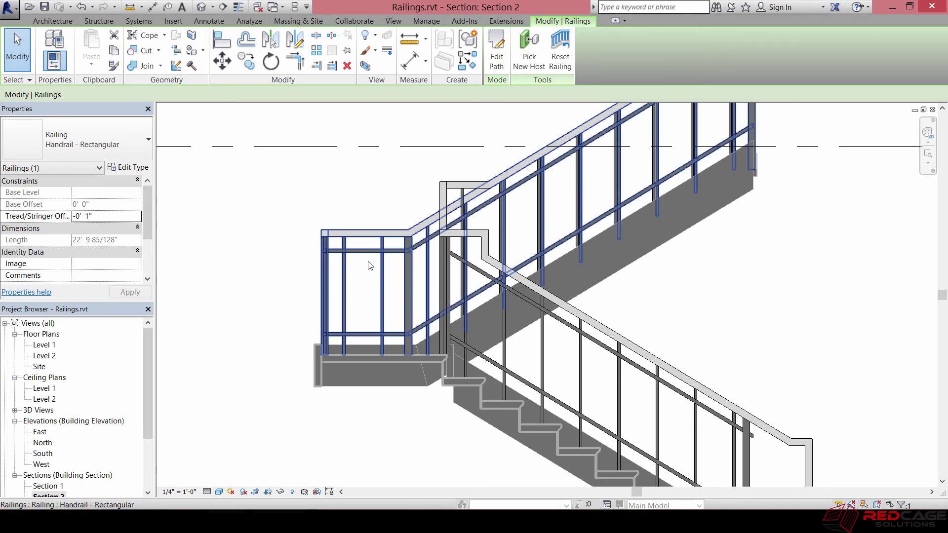
{"action": "scroll", "coordinate": [319, 261], "scroll_direction": "up", "scroll_amount": 3}
{"action": "middle_click_drag", "start_coordinate": [359, 297], "coordinate": [330, 206]}
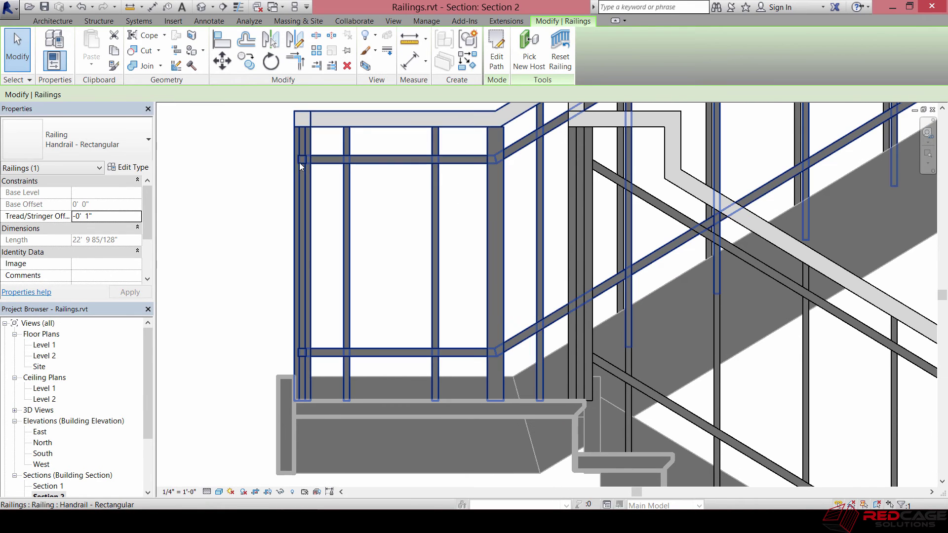
{"action": "middle_click_drag", "start_coordinate": [329, 157], "coordinate": [314, 181]}
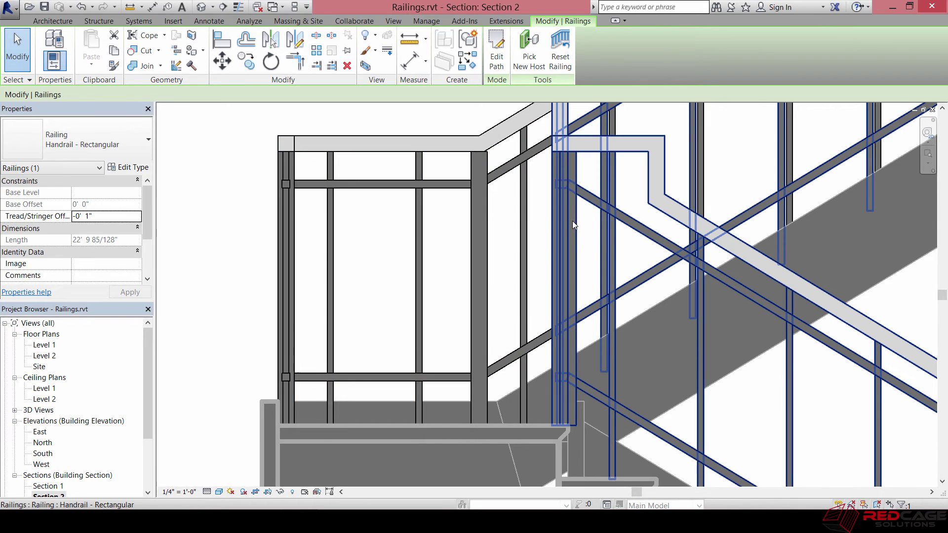
- Open the inner railing's type properties and place the dialog clear of the landing joins
{"action": "left_click", "coordinate": [576, 184]}
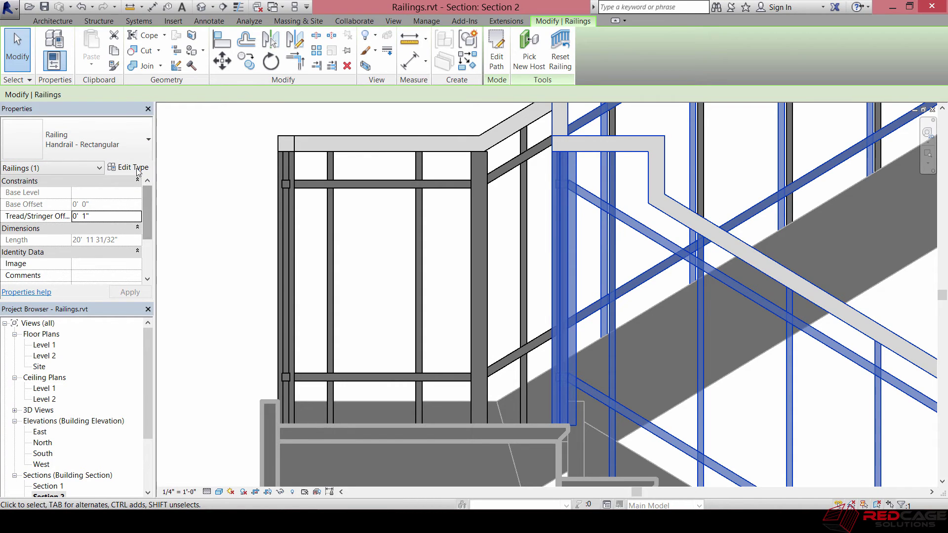
{"action": "left_click", "coordinate": [132, 167]}
{"action": "left_click_drag", "start_coordinate": [687, 127], "coordinate": [167, 120]}
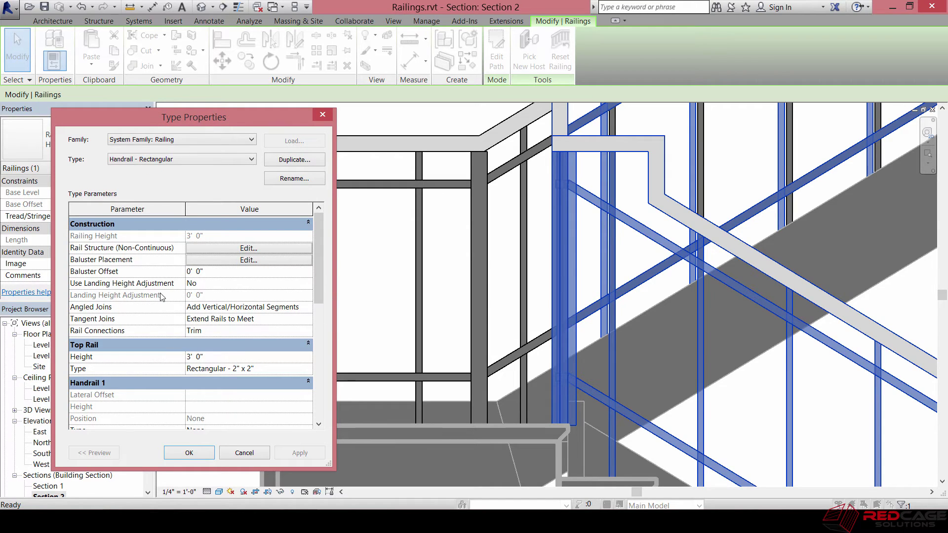
- Set Use Landing Height Adjustment to Yes with a Landing Height Adjustment of 4" and apply it to the railing type
{"action": "left_click", "coordinate": [203, 283]}
{"action": "left_click", "coordinate": [309, 284]}
{"action": "left_click", "coordinate": [204, 307]}
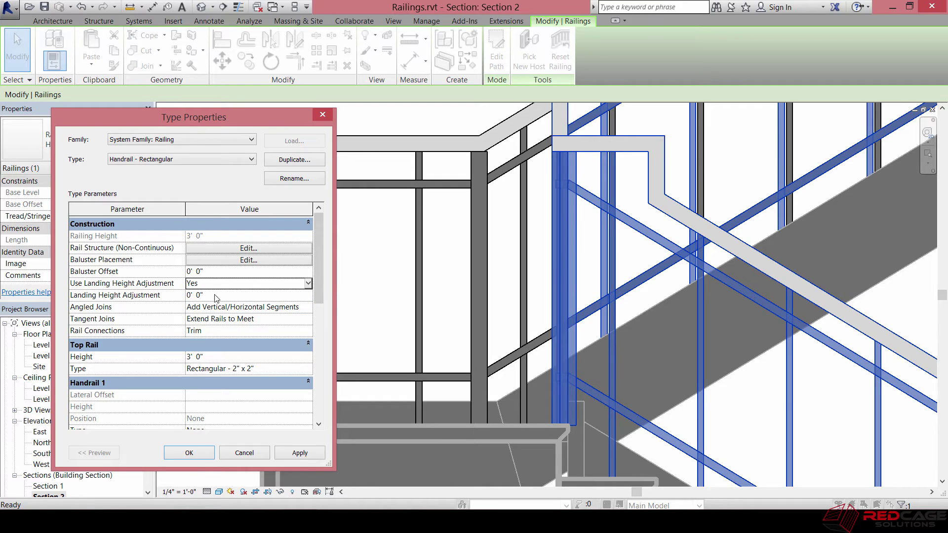
{"action": "left_click", "coordinate": [214, 295]}
{"action": "double_click", "coordinate": [198, 295]}
{"action": "left_click", "coordinate": [300, 452]}
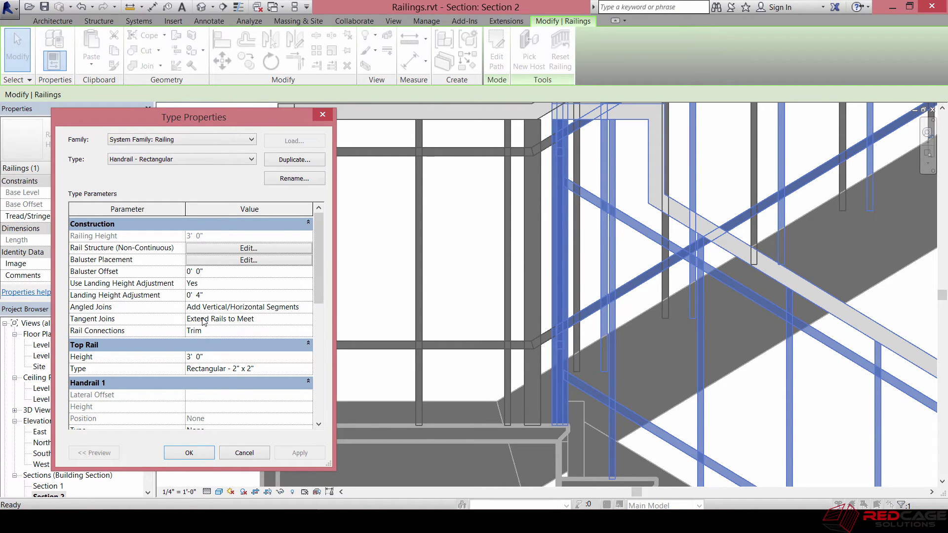
- Reset the Landing Height Adjustment to 0 and set Use Landing Height Adjustment to No
{"action": "double_click", "coordinate": [199, 295]}
{"action": "type", "text": "0"}
{"action": "left_click", "coordinate": [213, 284]}
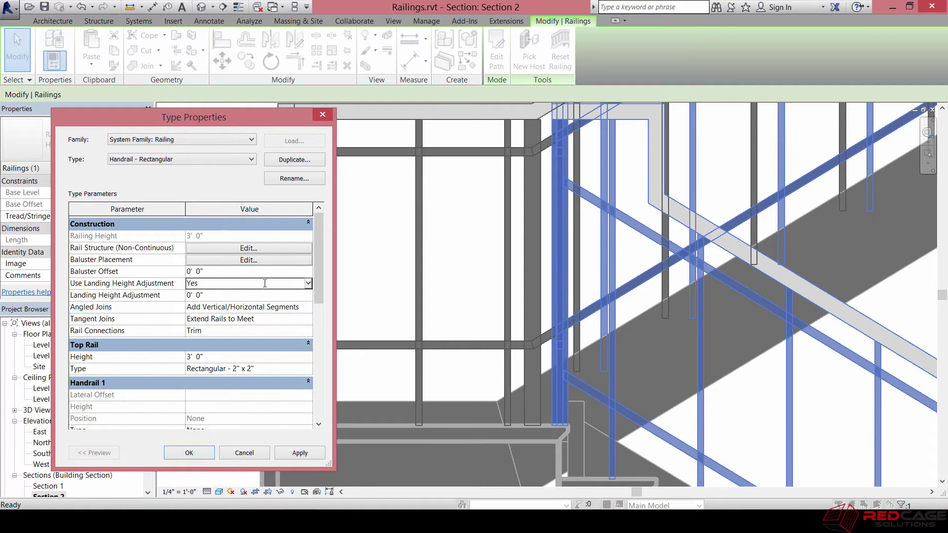
{"action": "left_click", "coordinate": [213, 286]}
{"action": "left_click", "coordinate": [197, 295]}
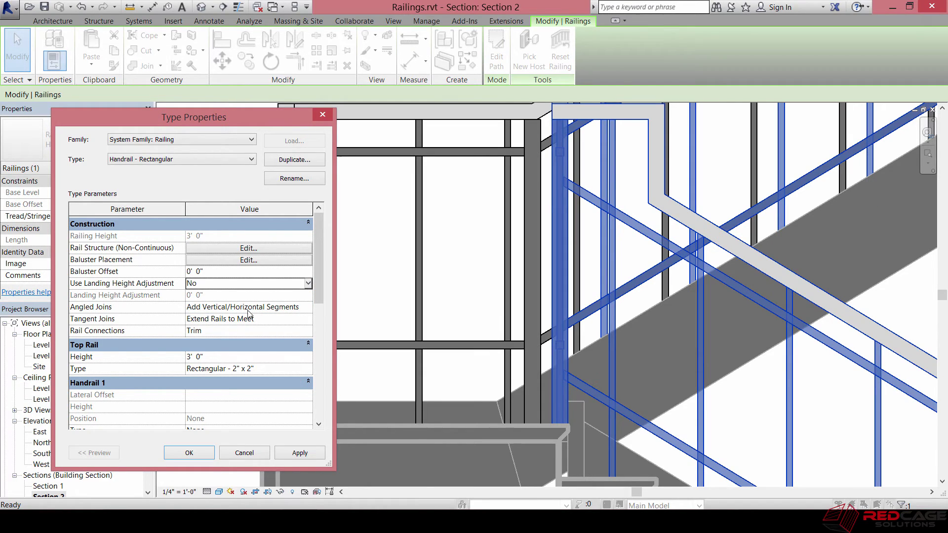
- Set the railing type's Angled Joins to No Connector and apply the change
{"action": "left_click", "coordinate": [302, 308]}
{"action": "left_click", "coordinate": [308, 307]}
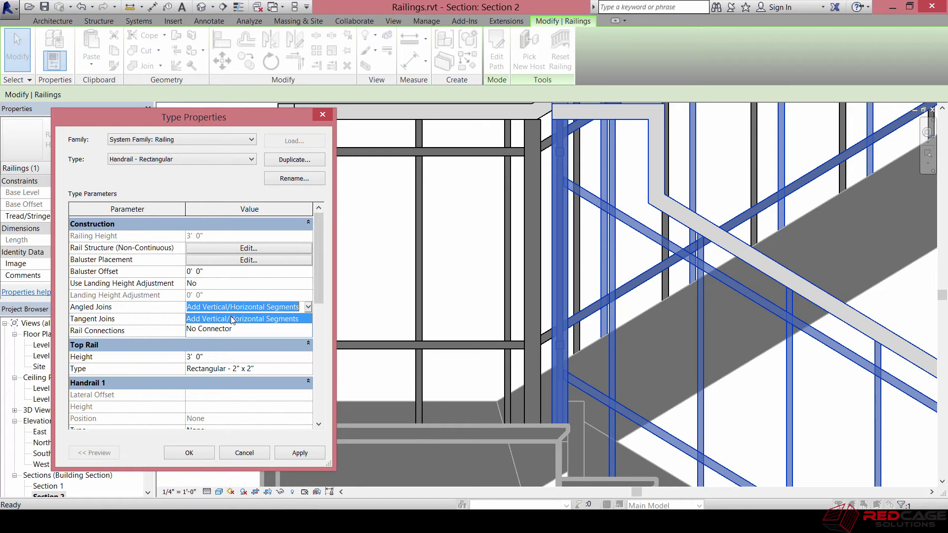
{"action": "left_click", "coordinate": [212, 328]}
{"action": "left_click", "coordinate": [300, 453]}
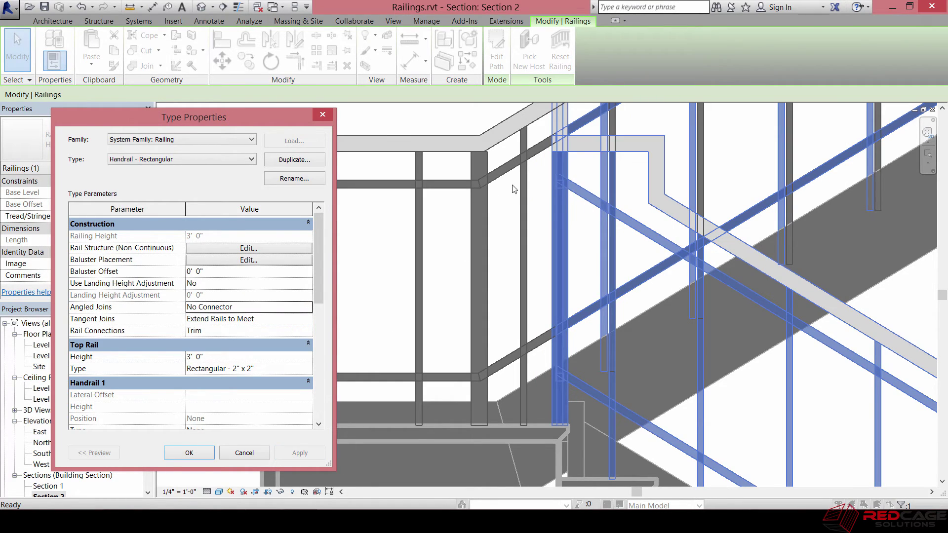
{"action": "left_click", "coordinate": [567, 180]}
{"action": "left_click", "coordinate": [416, 212]}
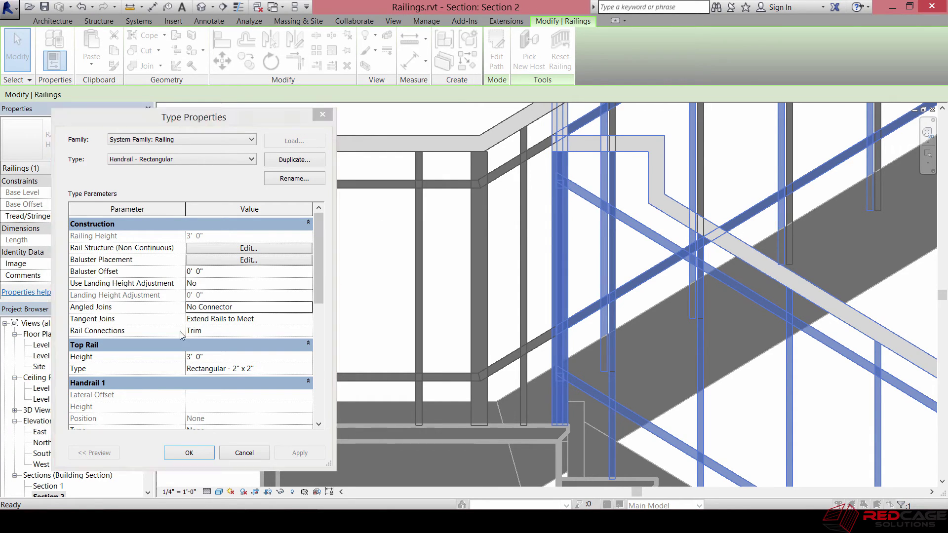
- Set the railing type's Tangent Joins to Add Vertical/Horizontal Segments and apply the change
{"action": "left_click", "coordinate": [307, 319]}
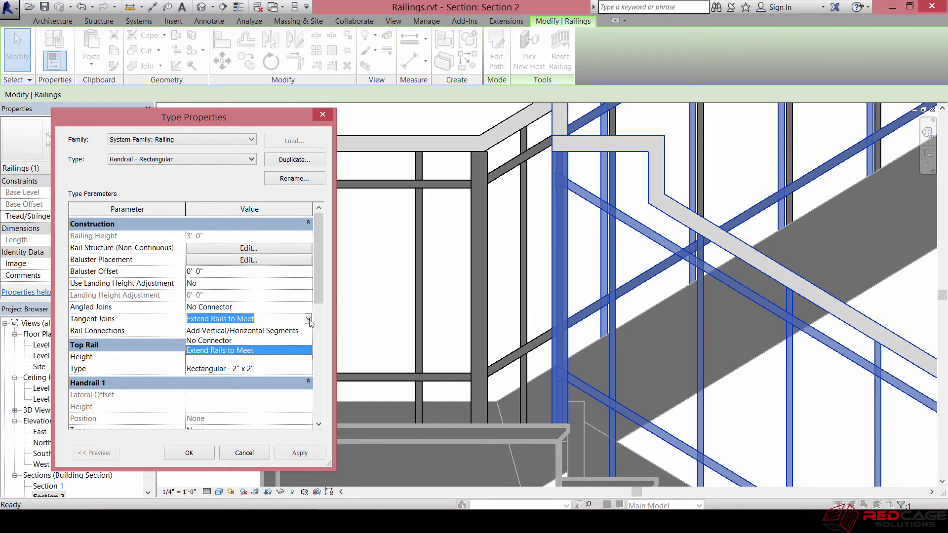
{"action": "left_click", "coordinate": [275, 332]}
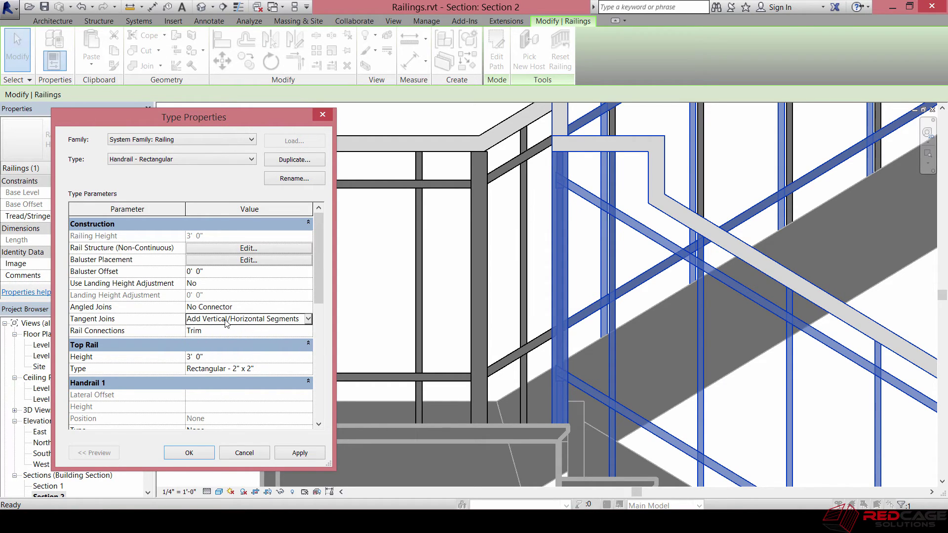
{"action": "left_click", "coordinate": [286, 453]}
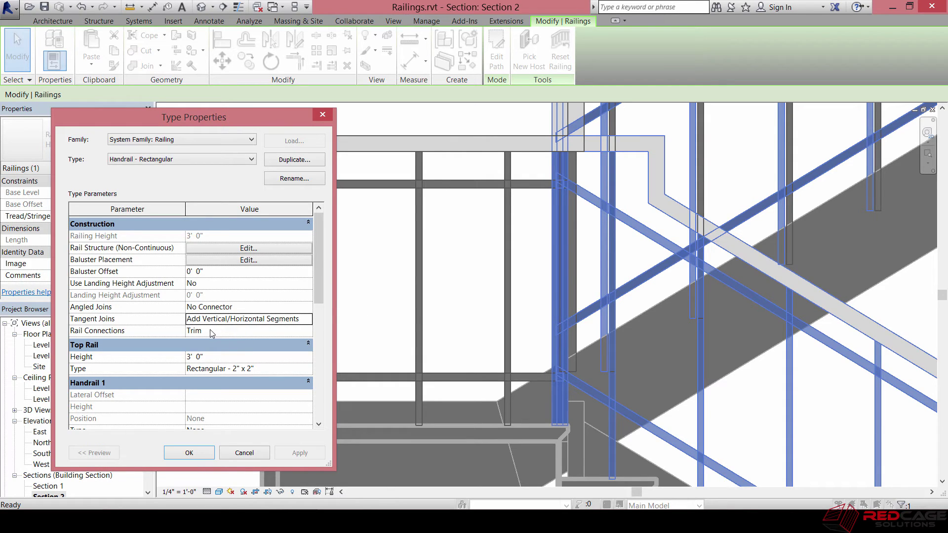
- Keep Rail Connections at Trim, accept the type properties and clear the railing selection
{"action": "left_click", "coordinate": [296, 329]}
{"action": "left_click", "coordinate": [308, 331]}
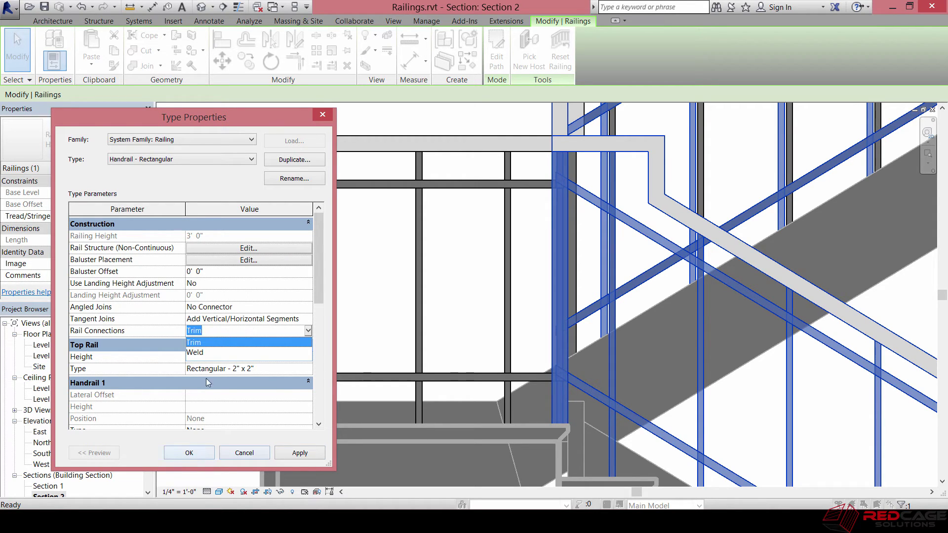
{"action": "left_click", "coordinate": [201, 451]}
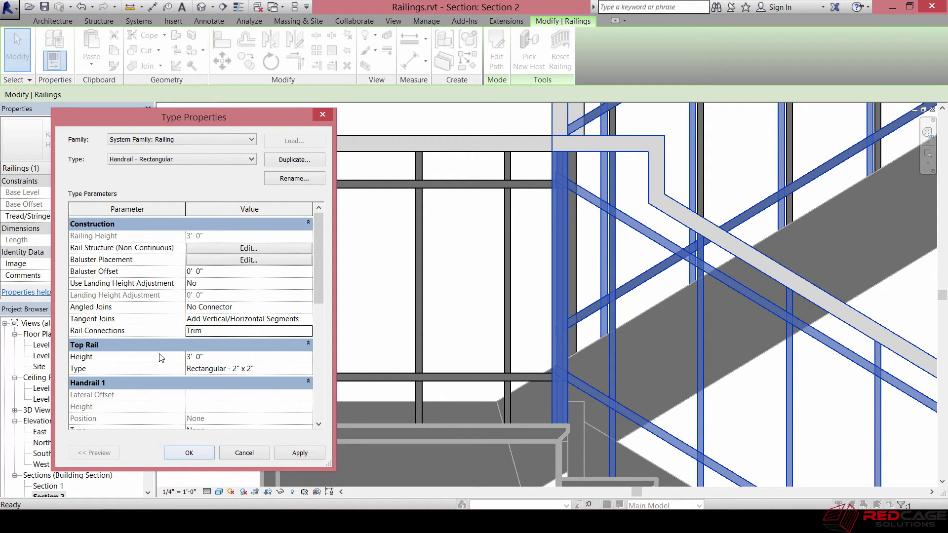
{"action": "left_click", "coordinate": [189, 453]}
{"action": "key", "text": "Escape"}
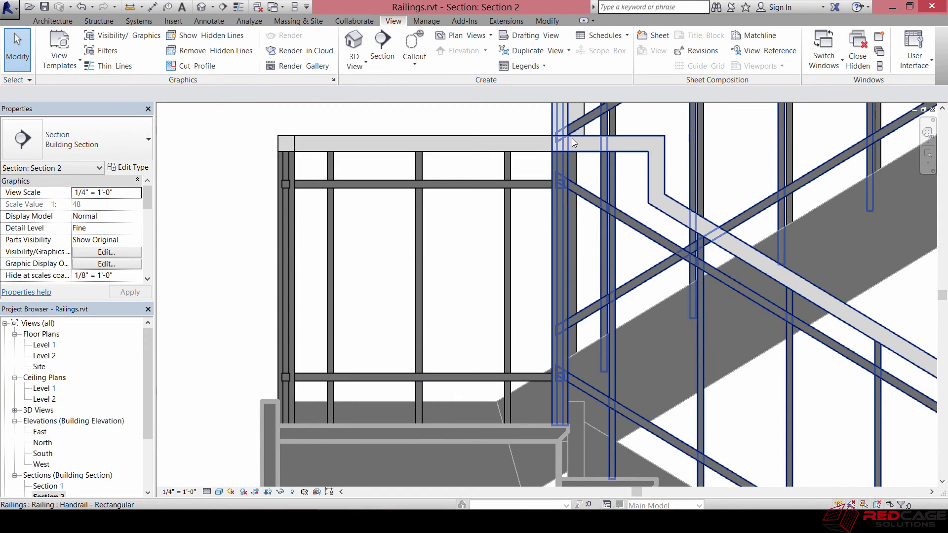
- Open the Level 1 floor plan and start editing the path of the inner railing at the landing
{"action": "double_click", "coordinate": [43, 345]}
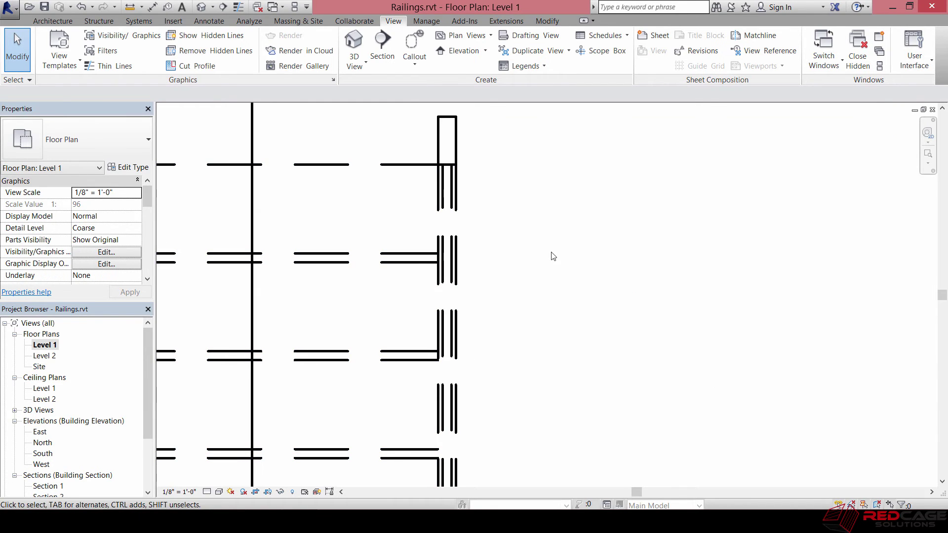
{"action": "middle_click_drag", "start_coordinate": [436, 281], "coordinate": [455, 317]}
{"action": "scroll", "coordinate": [455, 317], "scroll_direction": "down", "scroll_amount": 2}
{"action": "scroll", "coordinate": [525, 251], "scroll_direction": "down", "scroll_amount": 3}
{"action": "scroll", "coordinate": [662, 318], "scroll_direction": "down", "scroll_amount": 2}
{"action": "middle_click_drag", "start_coordinate": [664, 319], "coordinate": [460, 90]}
{"action": "scroll", "coordinate": [526, 302], "scroll_direction": "up", "scroll_amount": 8}
{"action": "middle_click_drag", "start_coordinate": [552, 330], "coordinate": [510, 255]}
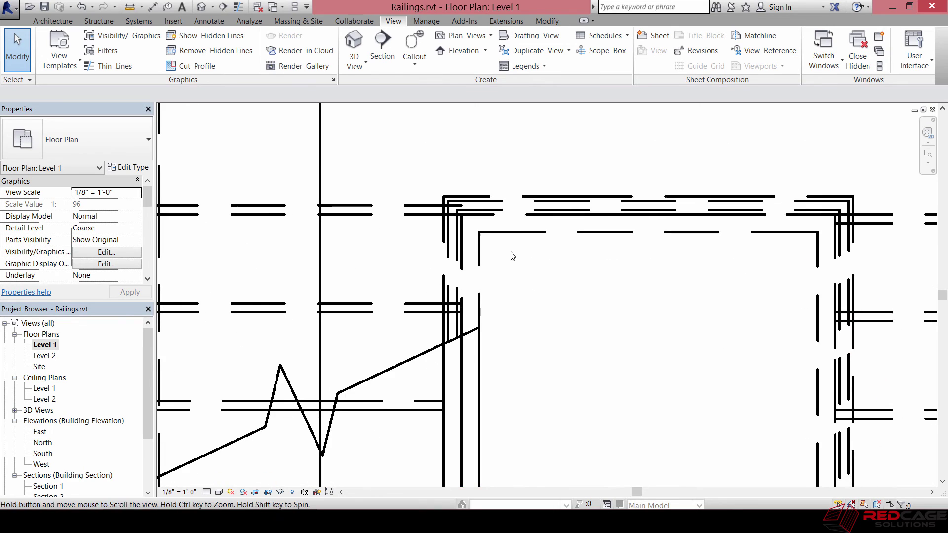
{"action": "left_click", "coordinate": [462, 198]}
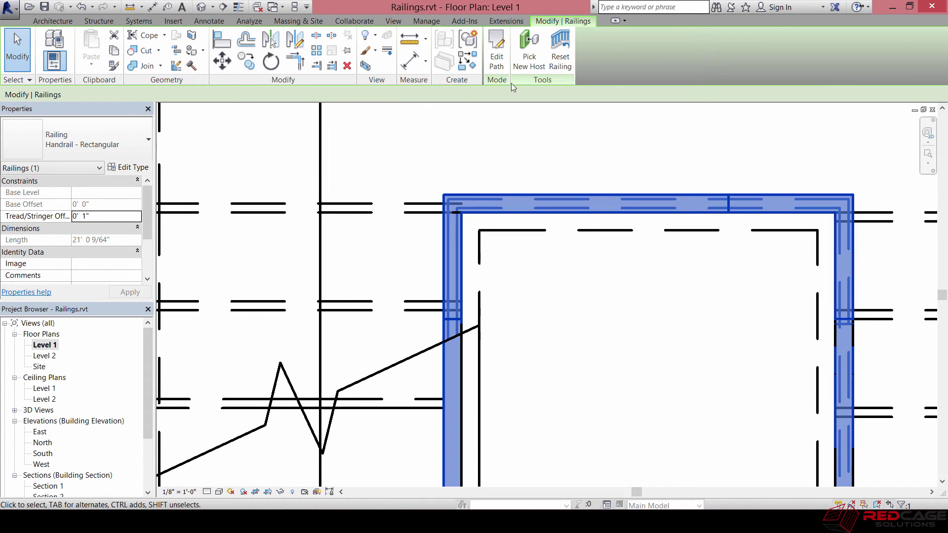
{"action": "left_click", "coordinate": [496, 50]}
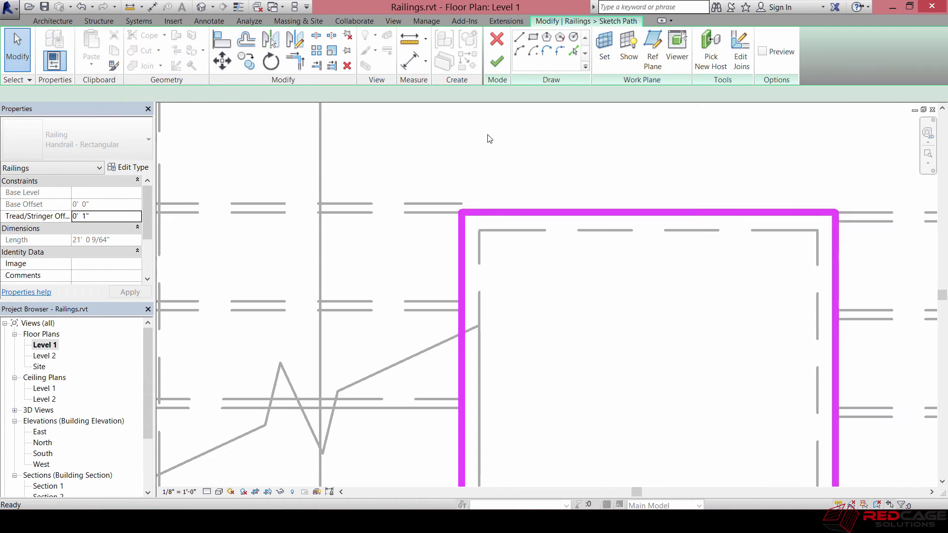
- Select the two path segments meeting at the landing corner and review their Rail Join options, keeping ByType
{"action": "left_click", "coordinate": [492, 213]}
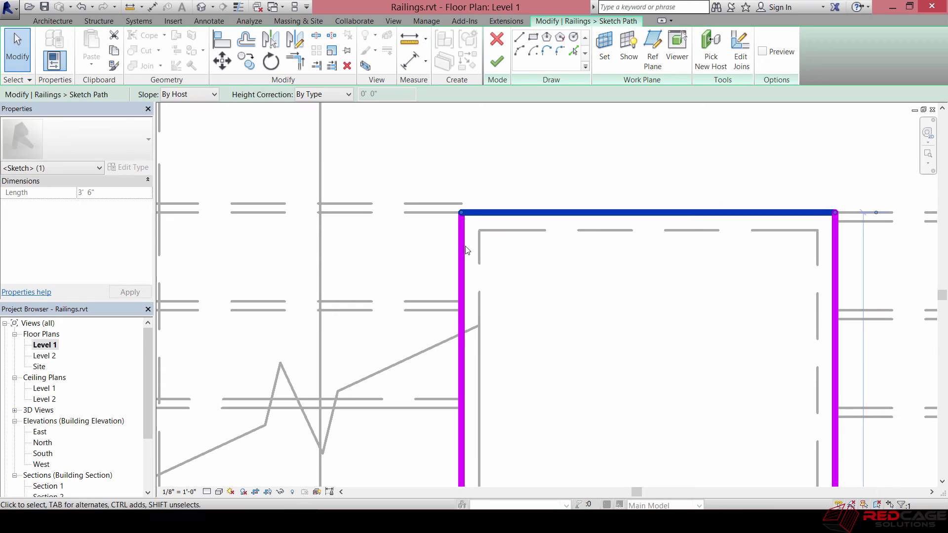
{"action": "left_click", "coordinate": [458, 272], "text": "ctrl"}
{"action": "left_click", "coordinate": [560, 158]}
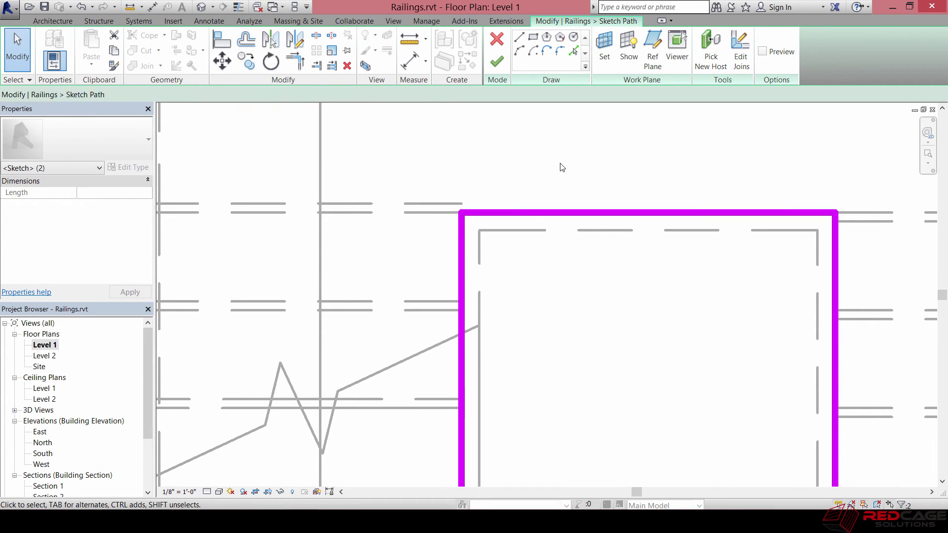
{"action": "left_click", "coordinate": [507, 213]}
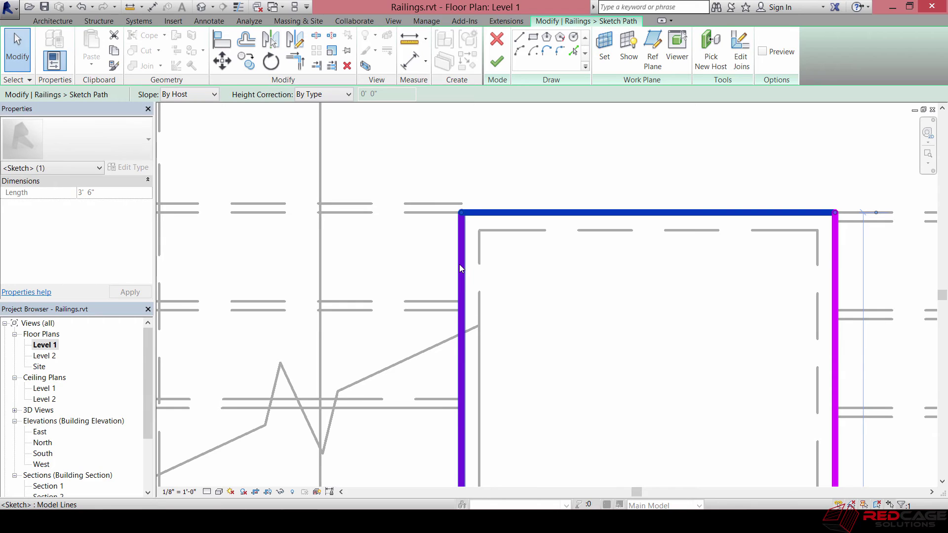
{"action": "left_click", "coordinate": [460, 259], "text": "ctrl"}
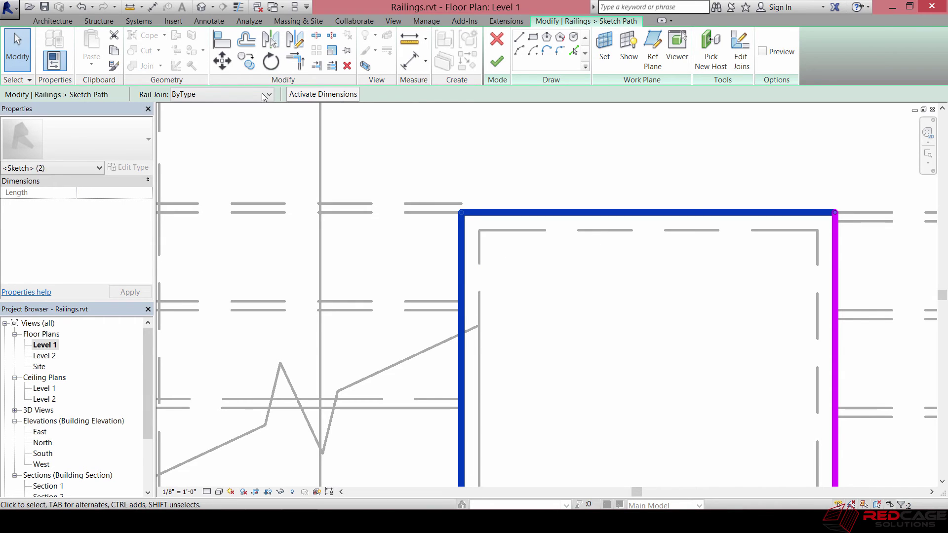
{"action": "left_click", "coordinate": [210, 95]}
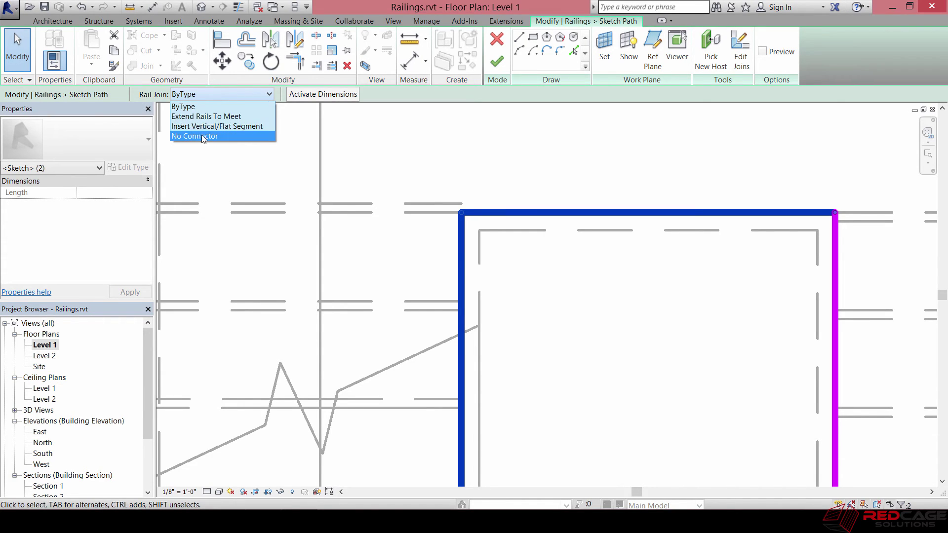
{"action": "left_click", "coordinate": [185, 109]}
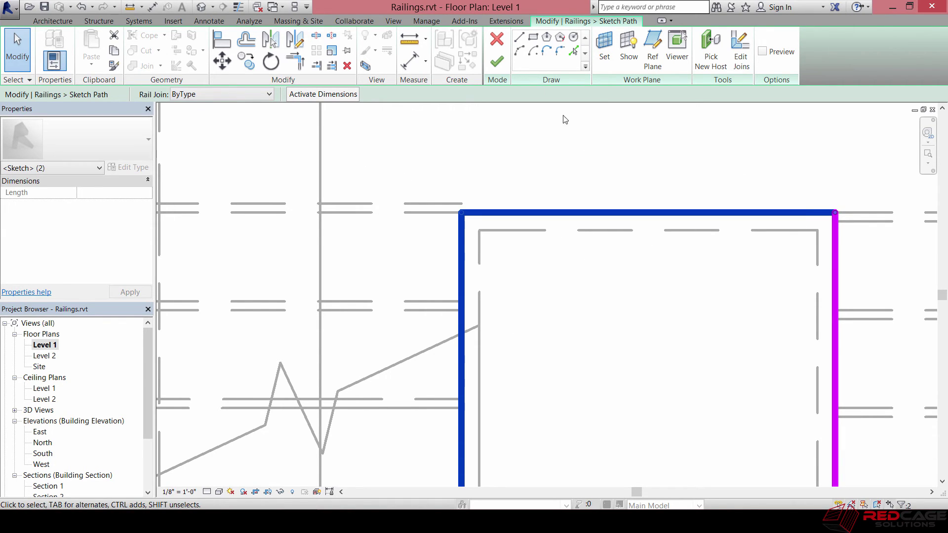
- Finish editing the inner railing's path at the landing and clear the selection
{"action": "left_click", "coordinate": [502, 66]}
{"action": "left_click", "coordinate": [535, 148]}
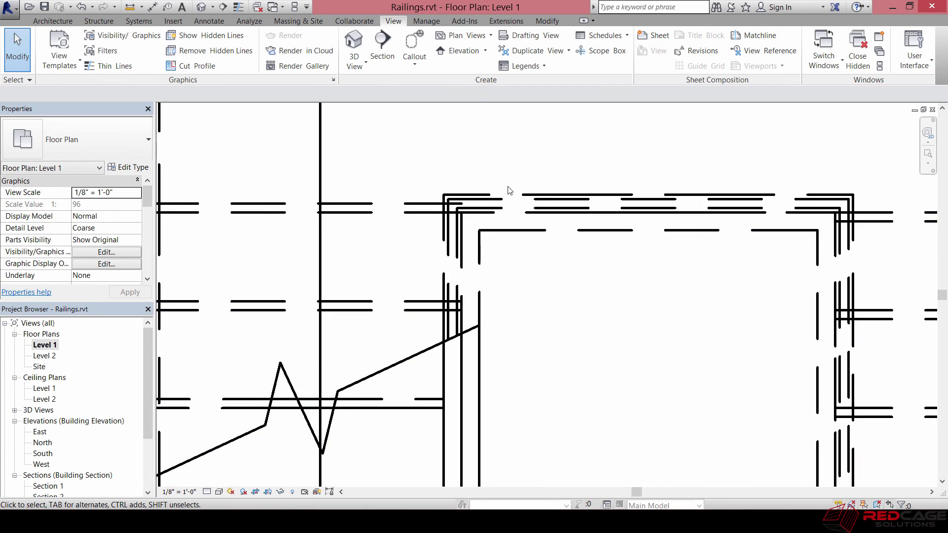
{"action": "scroll", "coordinate": [519, 168], "scroll_direction": "down", "scroll_amount": 2}
{"action": "middle_click_drag", "start_coordinate": [488, 164], "coordinate": [544, 203]}
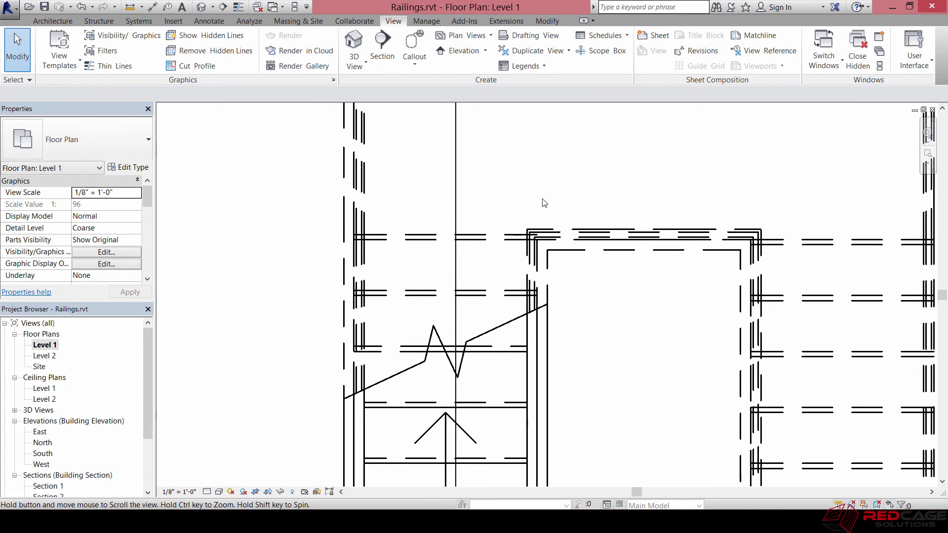
{"action": "scroll", "coordinate": [544, 208], "scroll_direction": "up", "scroll_amount": 1}
{"action": "scroll", "coordinate": [563, 233], "scroll_direction": "up", "scroll_amount": 2}
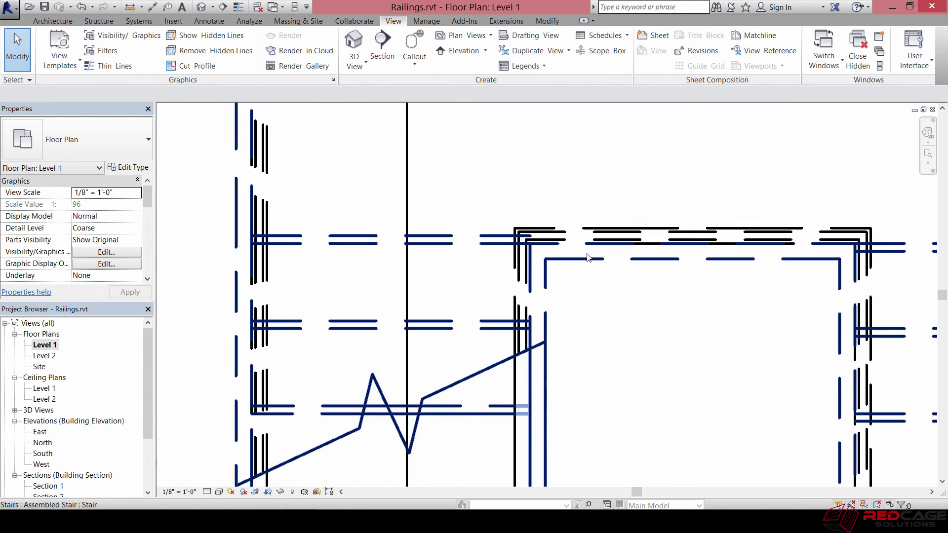
- Review the Handrail 1 type options in the inner railing's type properties, then cancel without changing them
{"action": "left_click", "coordinate": [522, 267]}
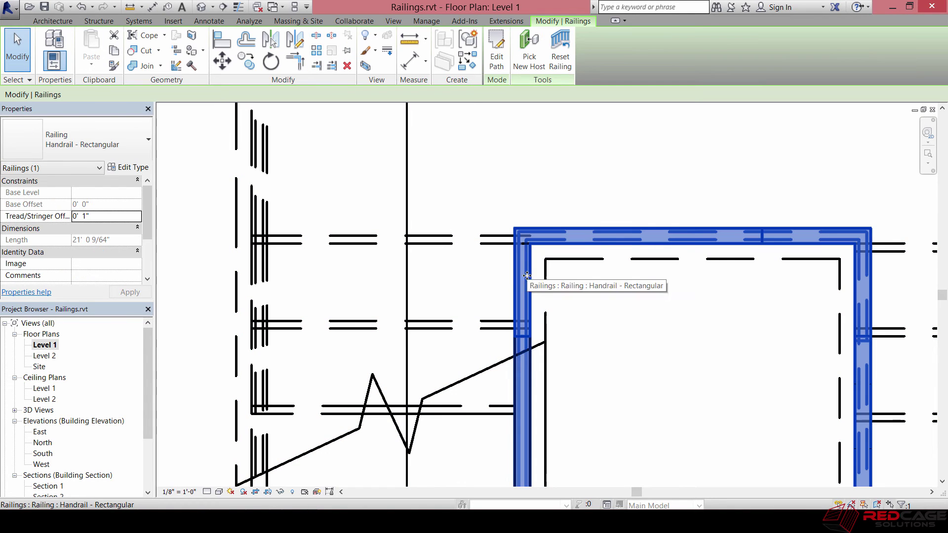
{"action": "left_click", "coordinate": [127, 167]}
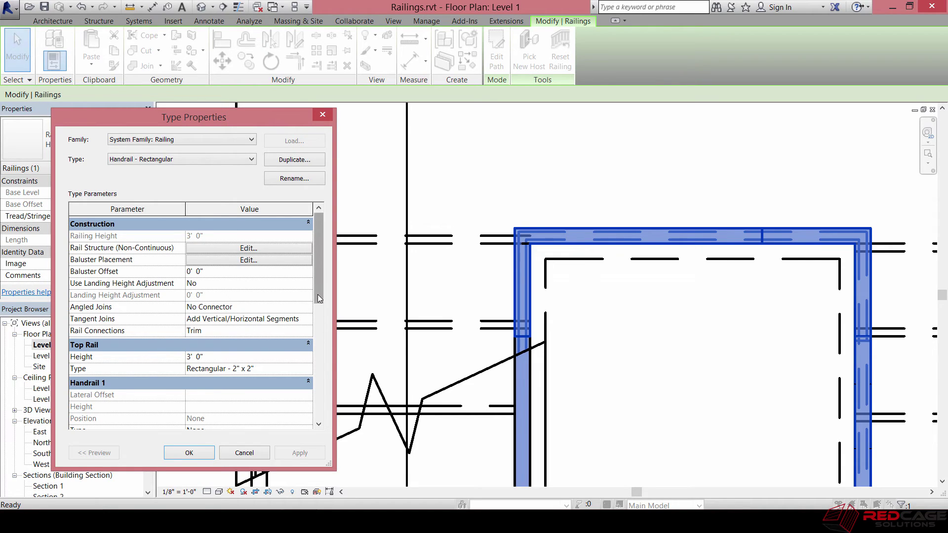
{"action": "left_click_drag", "start_coordinate": [318, 295], "coordinate": [316, 362]}
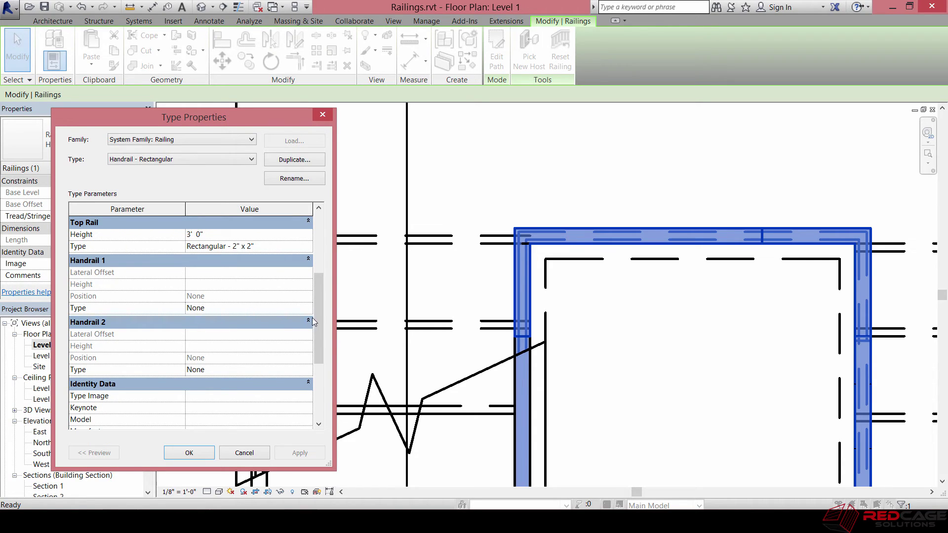
{"action": "left_click_drag", "start_coordinate": [316, 303], "coordinate": [317, 309]}
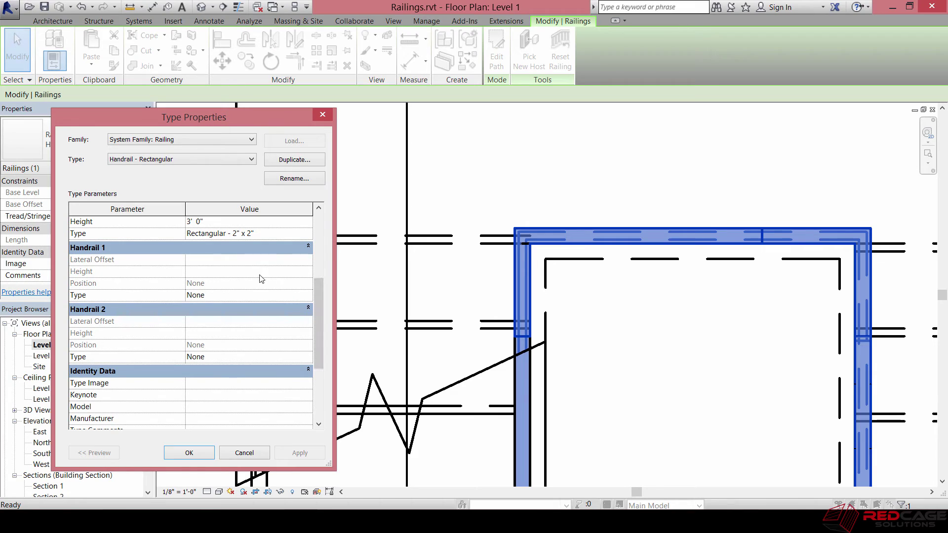
{"action": "left_click", "coordinate": [286, 295]}
{"action": "left_click", "coordinate": [308, 296]}
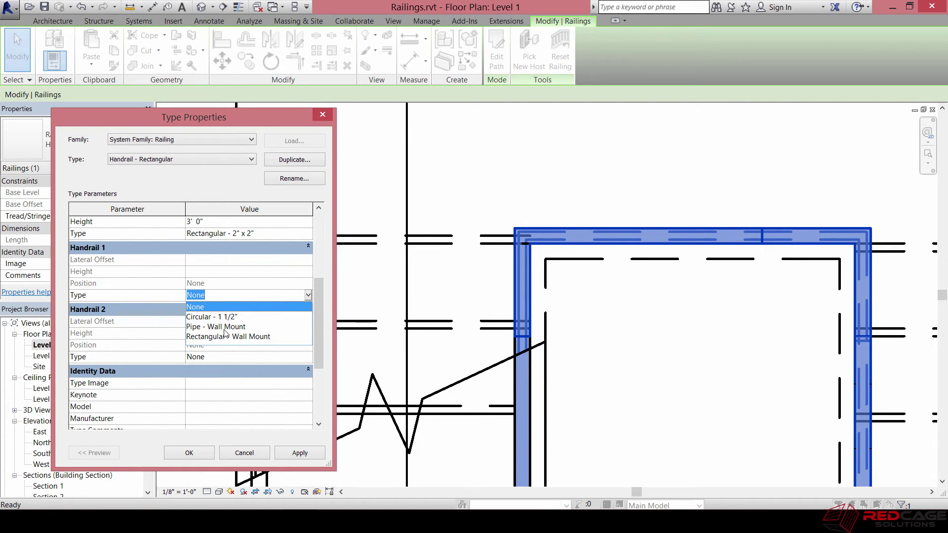
{"action": "left_click", "coordinate": [257, 453]}
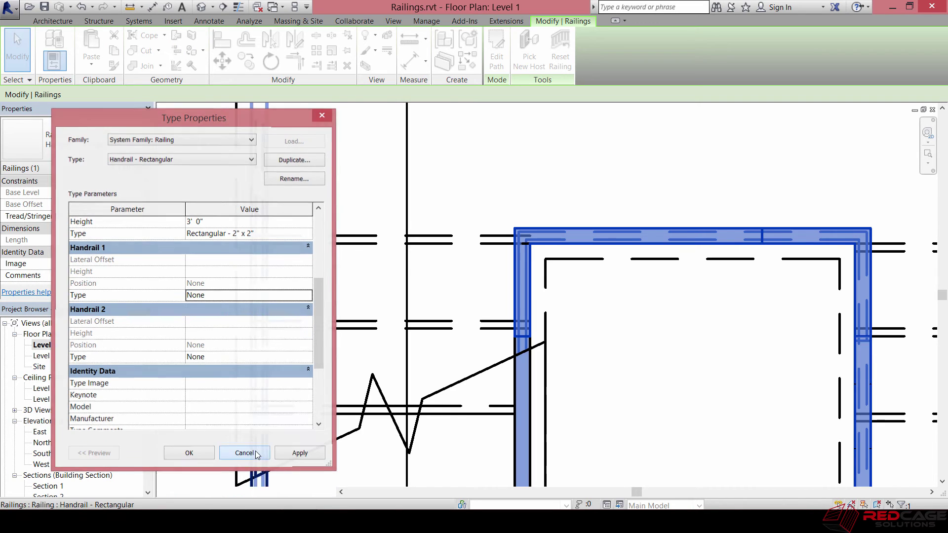
{"action": "left_click", "coordinate": [256, 451]}
- Locate the straight stair beside the wall in the floor plan and select its wall-mounted railing
{"action": "scroll", "coordinate": [509, 277], "scroll_direction": "down", "scroll_amount": 2}
{"action": "middle_click_drag", "start_coordinate": [453, 332], "coordinate": [440, 410]}
{"action": "scroll", "coordinate": [487, 206], "scroll_direction": "down", "scroll_amount": 3}
{"action": "scroll", "coordinate": [472, 229], "scroll_direction": "down", "scroll_amount": 2}
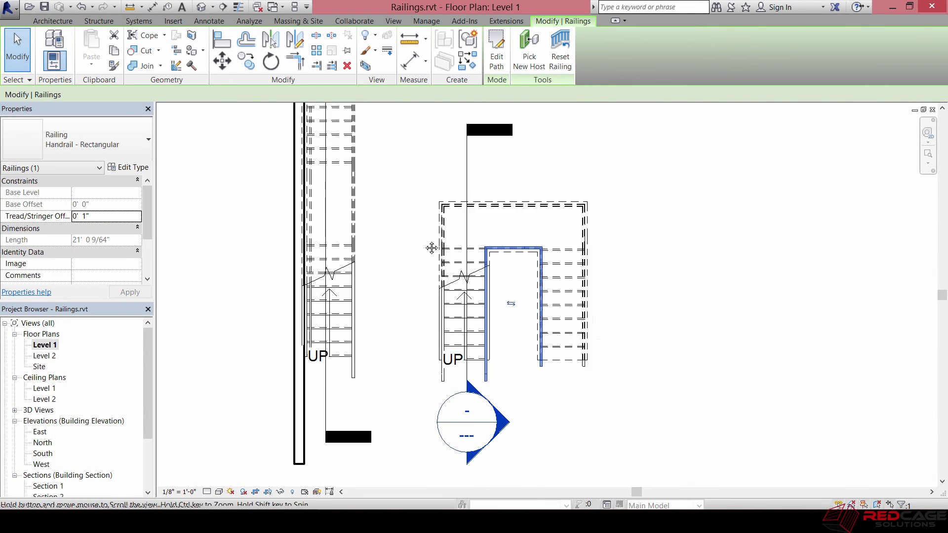
{"action": "middle_click_drag", "start_coordinate": [432, 247], "coordinate": [508, 374]}
{"action": "scroll", "coordinate": [395, 180], "scroll_direction": "up", "scroll_amount": 5}
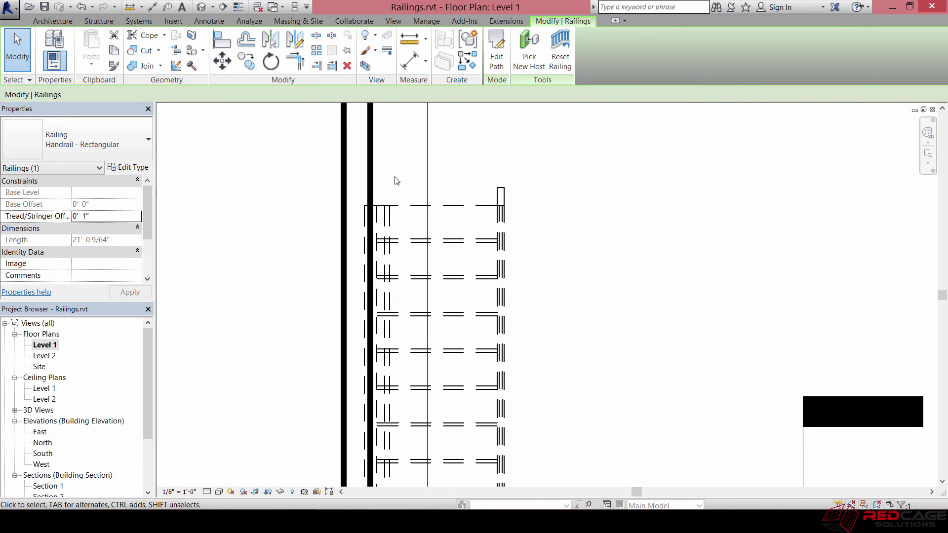
{"action": "left_click", "coordinate": [394, 180]}
{"action": "scroll", "coordinate": [391, 224], "scroll_direction": "up", "scroll_amount": 1}
{"action": "left_click", "coordinate": [393, 214]}
{"action": "scroll", "coordinate": [483, 180], "scroll_direction": "down", "scroll_amount": 3}
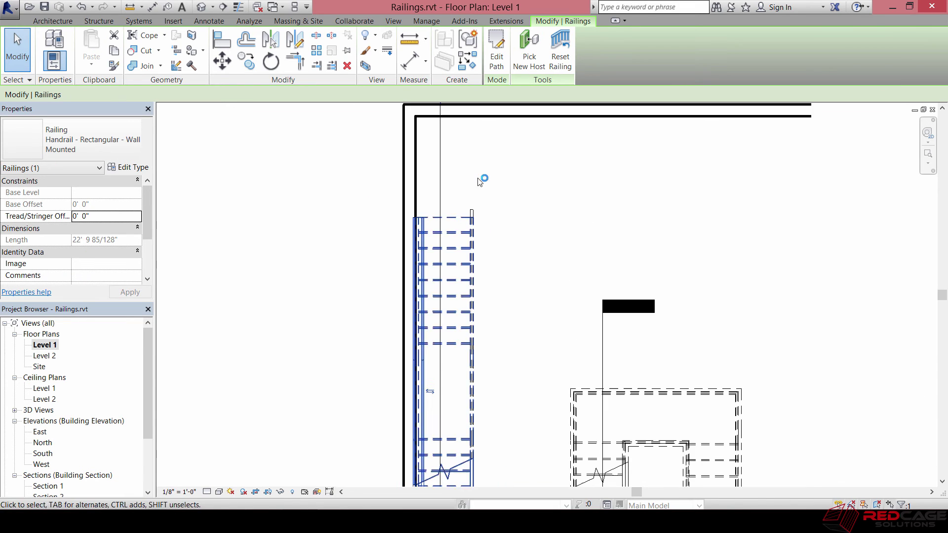
- Flip the straight stair's section marker so it faces the adjacent wall, and open its section view
{"action": "middle_click_drag", "start_coordinate": [483, 180], "coordinate": [478, 289]}
{"action": "left_click", "coordinate": [447, 277]}
{"action": "left_click", "coordinate": [435, 276]}
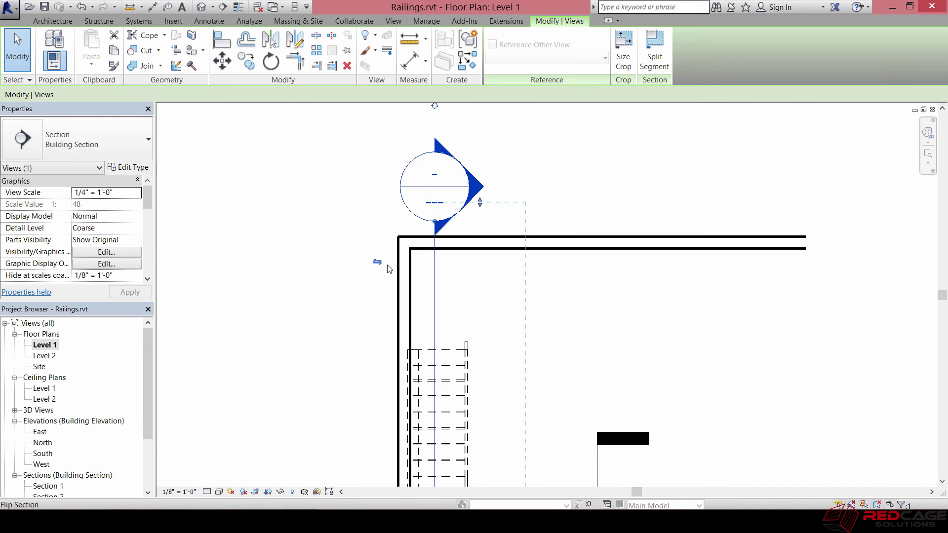
{"action": "key", "text": "space"}
{"action": "left_click", "coordinate": [476, 313]}
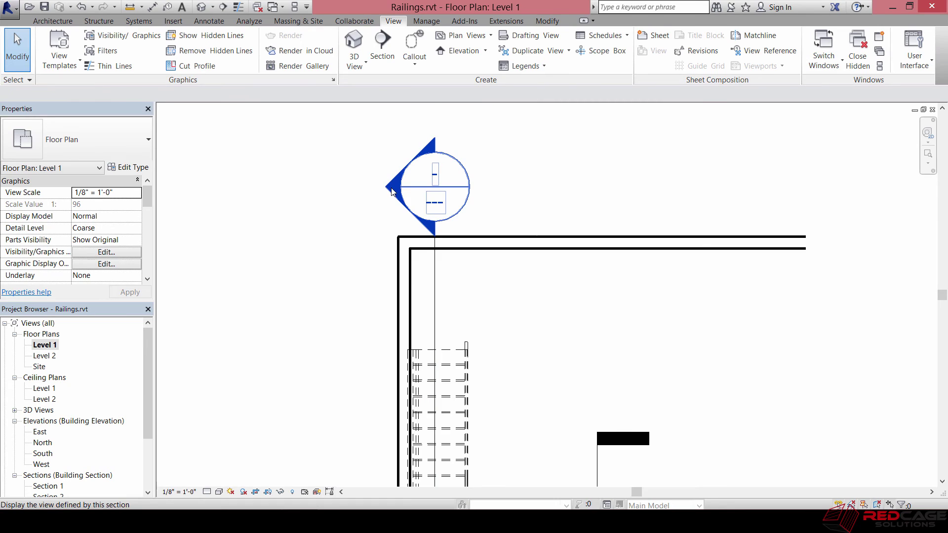
{"action": "double_click", "coordinate": [439, 197]}
{"action": "scroll", "coordinate": [415, 277], "scroll_direction": "down", "scroll_amount": 3}
{"action": "middle_click_drag", "start_coordinate": [415, 277], "coordinate": [485, 271]}
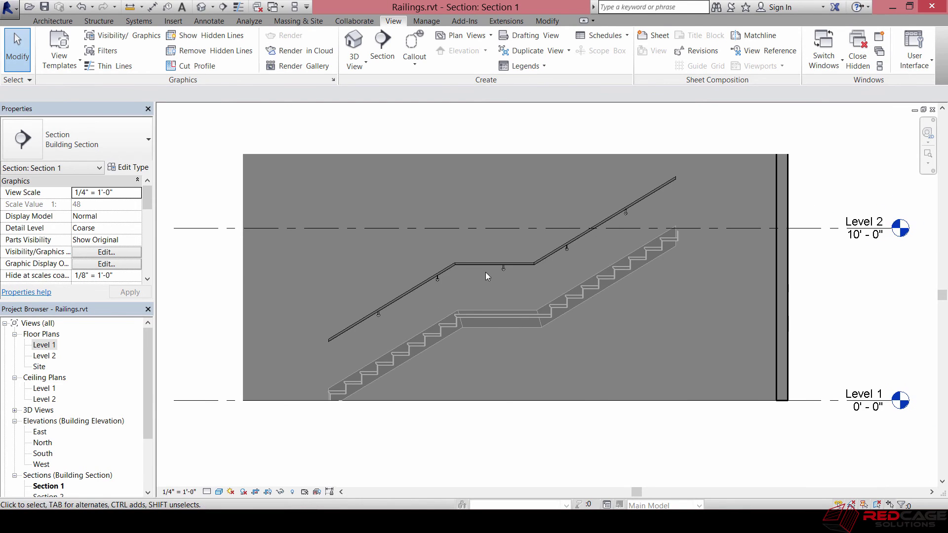
- Select the wall-mounted railing in the section and review its type's baluster placement, accepting it unchanged
{"action": "scroll", "coordinate": [494, 266], "scroll_direction": "up", "scroll_amount": 1}
{"action": "left_click", "coordinate": [503, 261]}
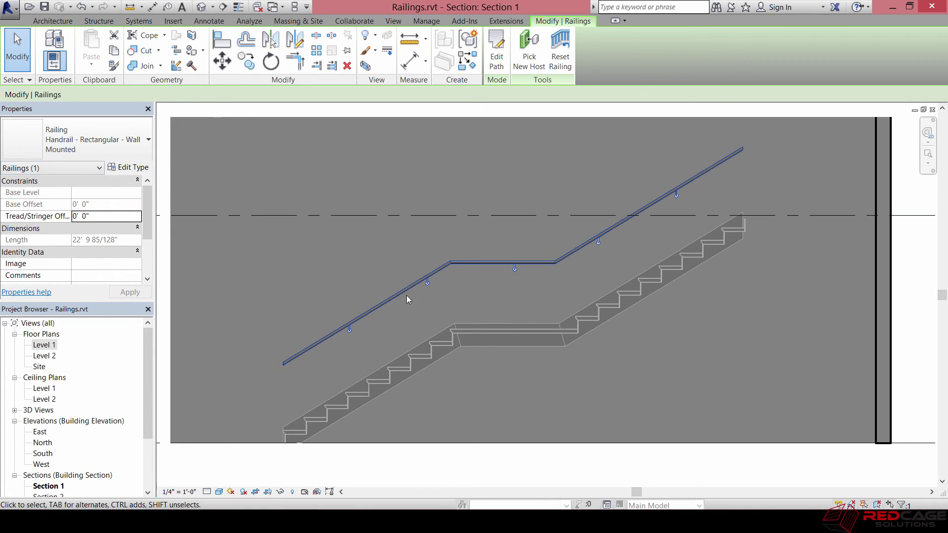
{"action": "left_click", "coordinate": [131, 168]}
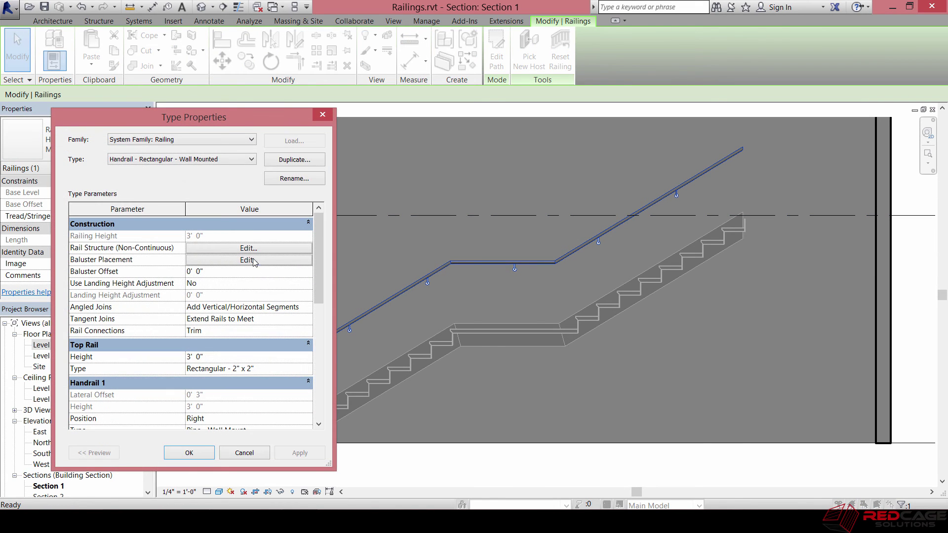
{"action": "left_click", "coordinate": [253, 260]}
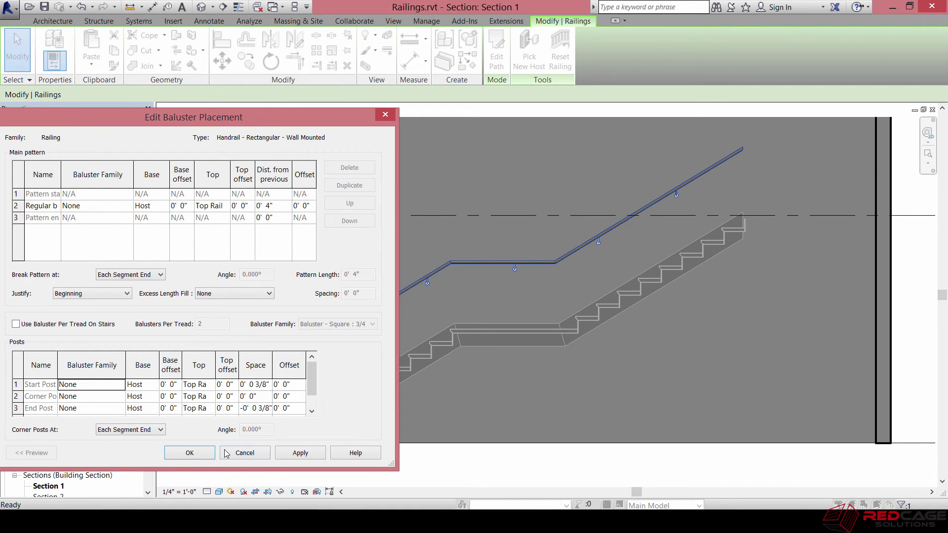
{"action": "left_click", "coordinate": [189, 452]}
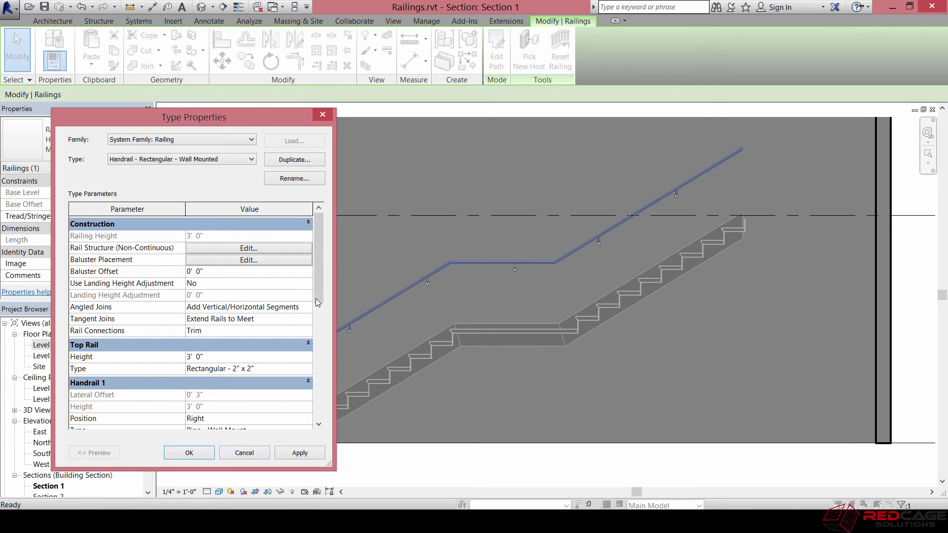
- Set the wall-mounted railing type's Handrail 2 to Rectangular - Wall Mount, apply it and accept the type properties
{"action": "scroll", "coordinate": [318, 296], "scroll_direction": "down", "scroll_amount": 4}
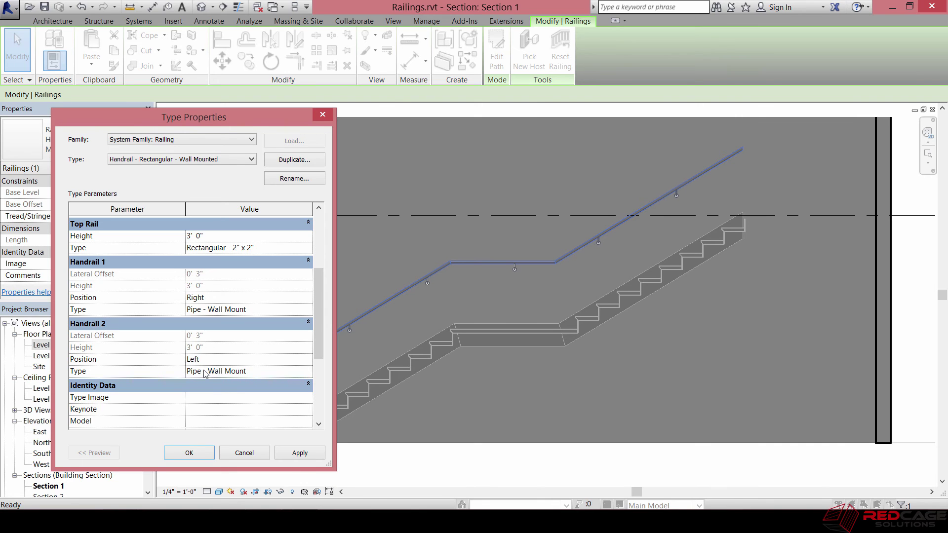
{"action": "left_click", "coordinate": [309, 372]}
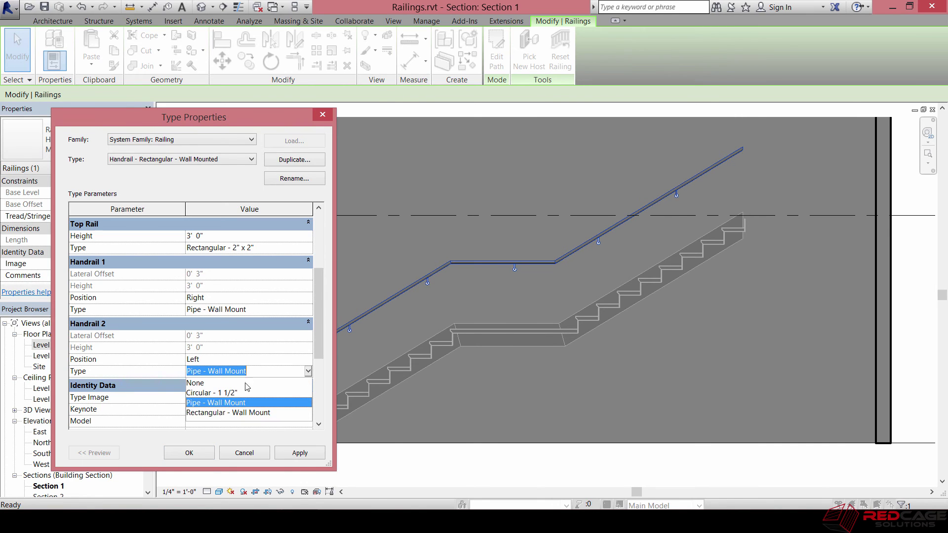
{"action": "left_click", "coordinate": [215, 414]}
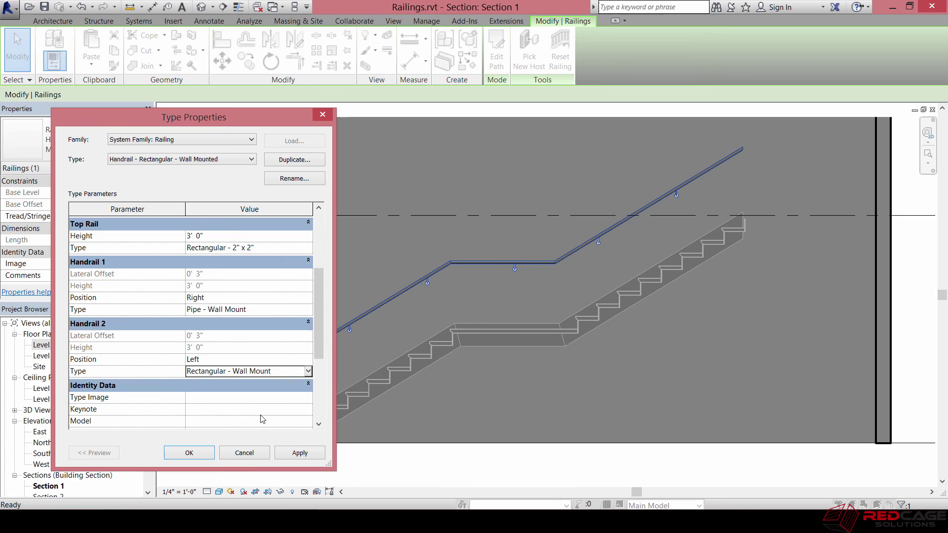
{"action": "left_click", "coordinate": [301, 453]}
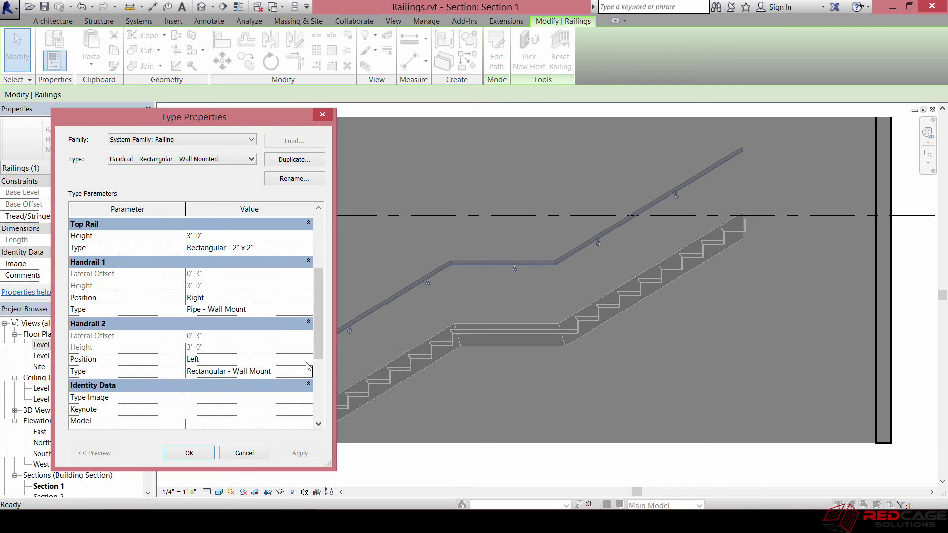
{"action": "left_click", "coordinate": [189, 453]}
- Examine the wall-mounted railing's handrail profile and support brackets up close in the section view
{"action": "scroll", "coordinate": [351, 341], "scroll_direction": "up", "scroll_amount": 2}
{"action": "scroll", "coordinate": [350, 342], "scroll_direction": "up", "scroll_amount": 5}
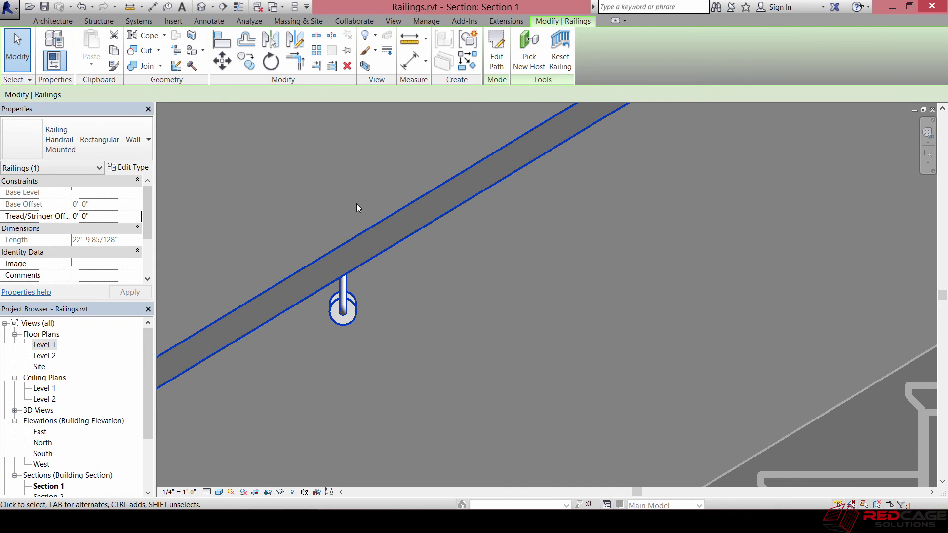
{"action": "scroll", "coordinate": [350, 334], "scroll_direction": "down", "scroll_amount": 4}
{"action": "middle_click_drag", "start_coordinate": [427, 301], "coordinate": [428, 356]}
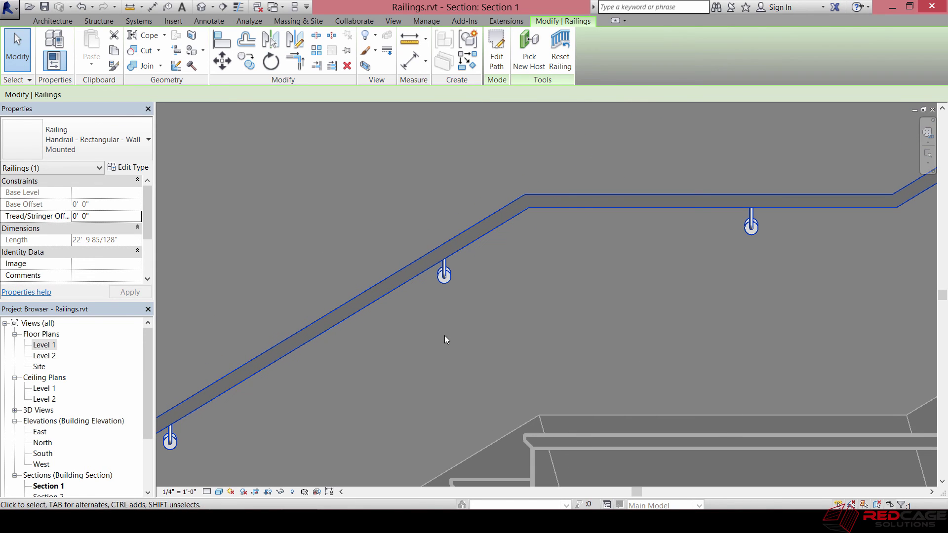
{"action": "scroll", "coordinate": [449, 267], "scroll_direction": "up", "scroll_amount": 3}
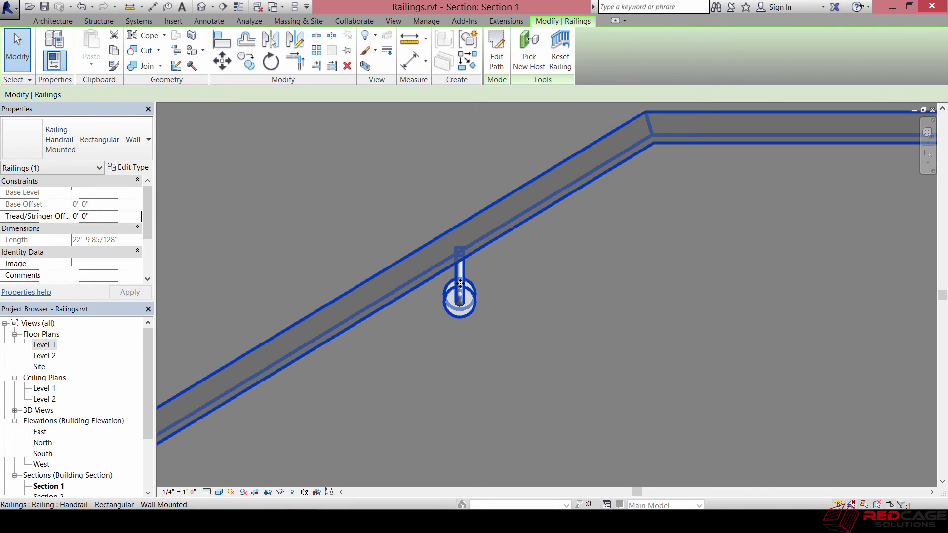
{"action": "scroll", "coordinate": [459, 290], "scroll_direction": "down", "scroll_amount": 5}
{"action": "middle_click_drag", "start_coordinate": [407, 313], "coordinate": [498, 248]}
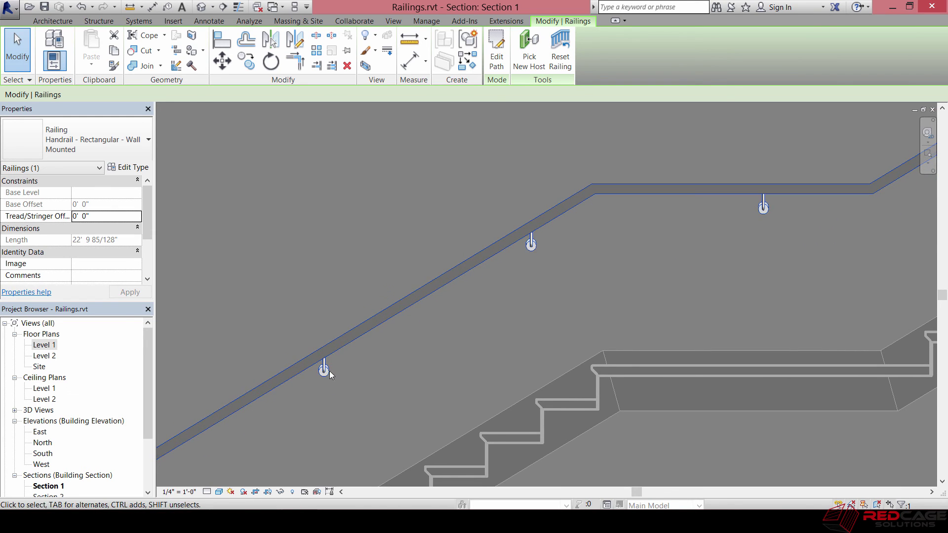
- Set the wall-mounted railing type's Handrail 1 to Rectangular - Wall Mount, apply it and accept the type properties
{"action": "left_click", "coordinate": [127, 167]}
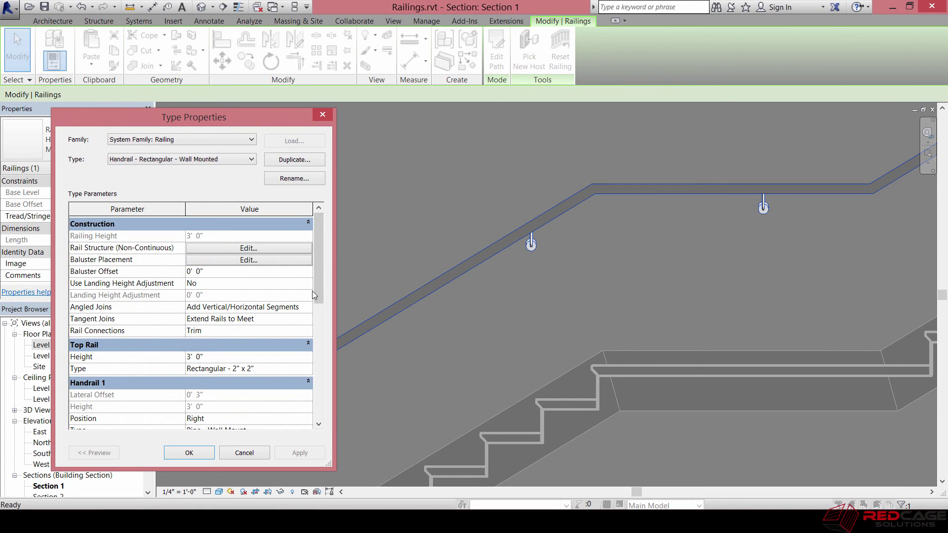
{"action": "left_click_drag", "start_coordinate": [319, 291], "coordinate": [319, 348]}
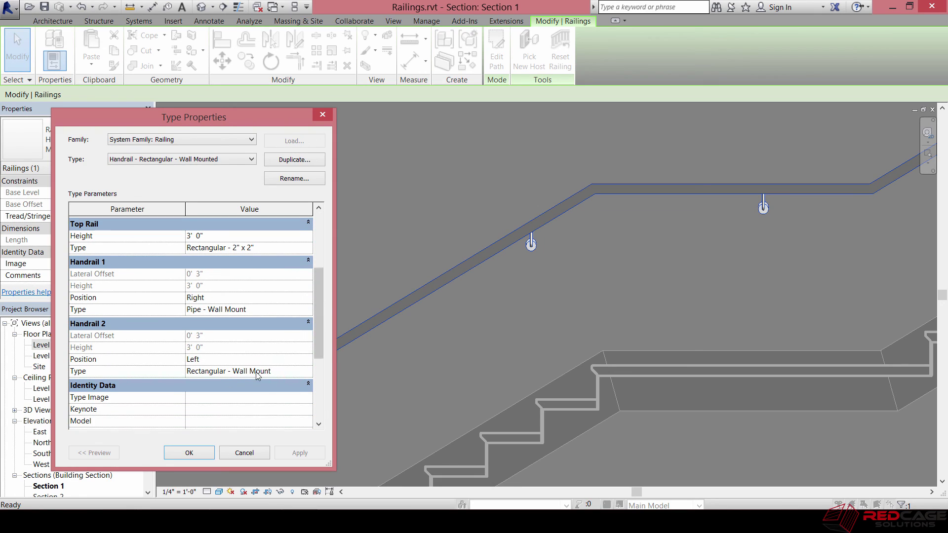
{"action": "left_click", "coordinate": [306, 309]}
{"action": "left_click", "coordinate": [308, 310]}
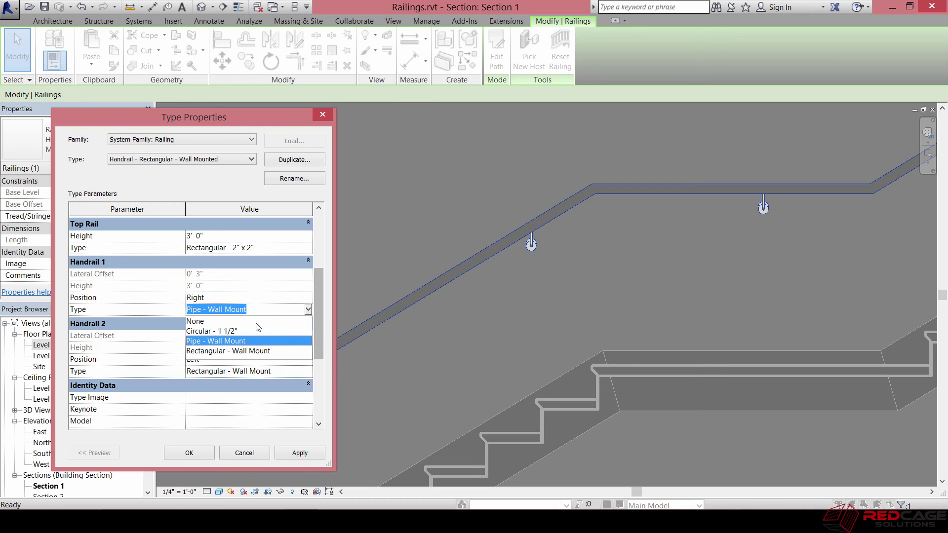
{"action": "left_click", "coordinate": [230, 351]}
{"action": "left_click", "coordinate": [296, 453]}
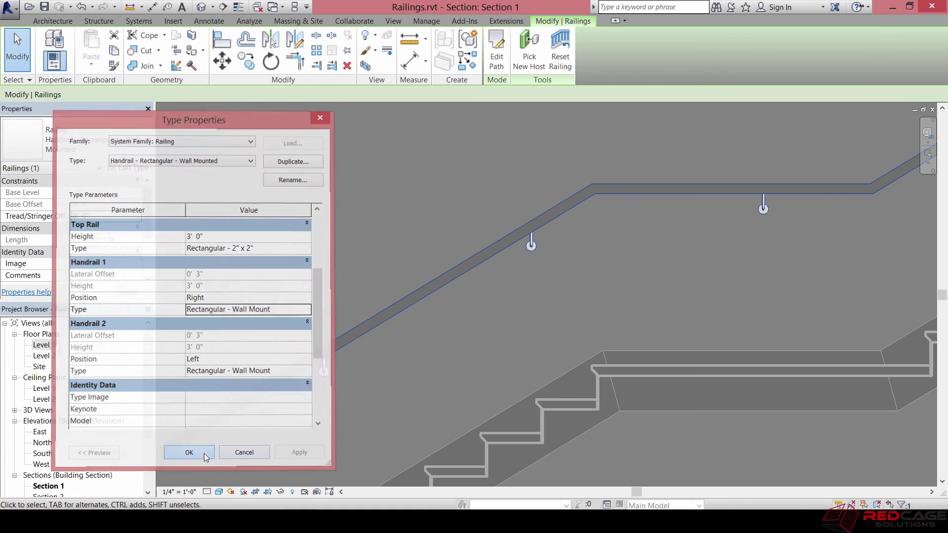
{"action": "left_click", "coordinate": [200, 452]}
- Set the wall-mounted railing type's Handrail 1 to Circular - 1 1/2" and apply it
{"action": "middle_click_drag", "start_coordinate": [402, 364], "coordinate": [460, 345]}
{"action": "scroll", "coordinate": [324, 361], "scroll_direction": "down", "scroll_amount": 2}
{"action": "scroll", "coordinate": [370, 348], "scroll_direction": "up", "scroll_amount": 6}
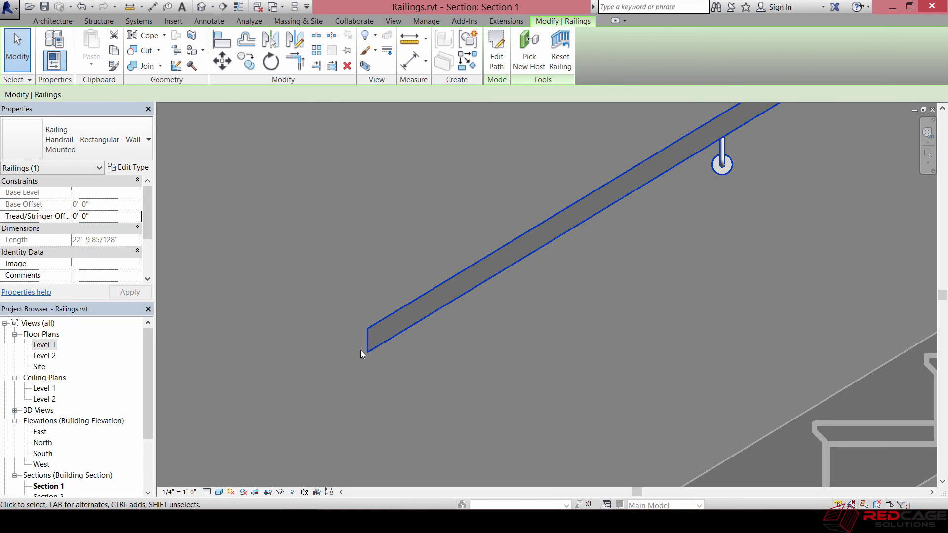
{"action": "scroll", "coordinate": [365, 352], "scroll_direction": "down", "scroll_amount": 4}
{"action": "middle_click_drag", "start_coordinate": [623, 327], "coordinate": [556, 340]}
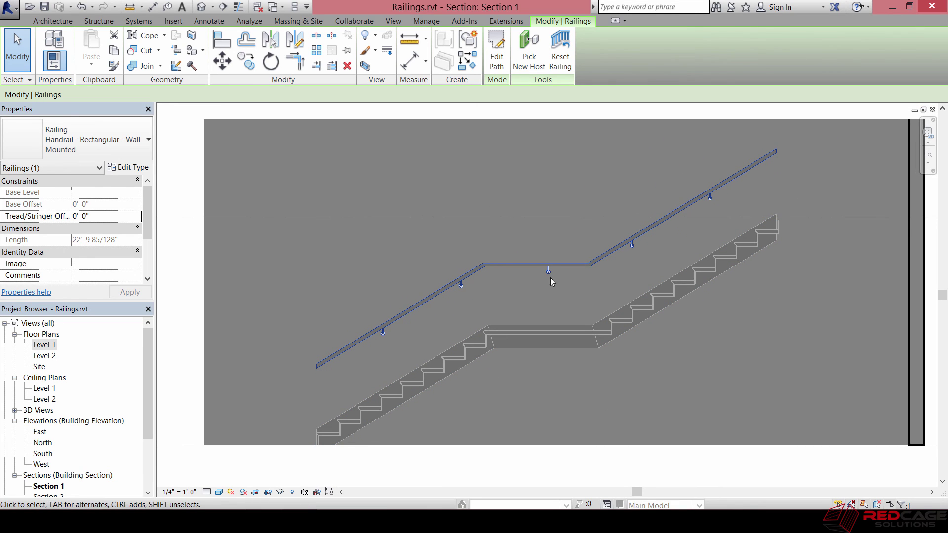
{"action": "scroll", "coordinate": [348, 345], "scroll_direction": "up", "scroll_amount": 3}
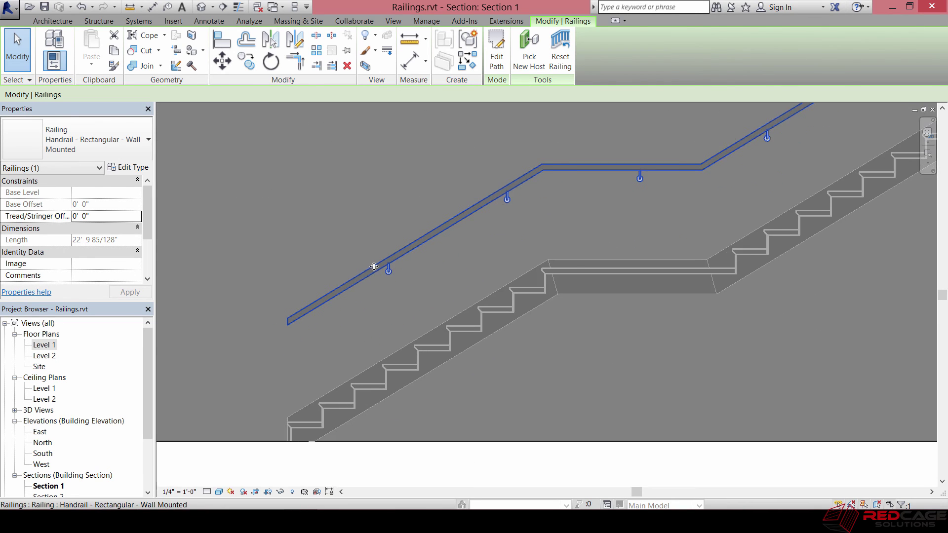
{"action": "left_click", "coordinate": [127, 168]}
{"action": "left_click_drag", "start_coordinate": [318, 295], "coordinate": [320, 335]}
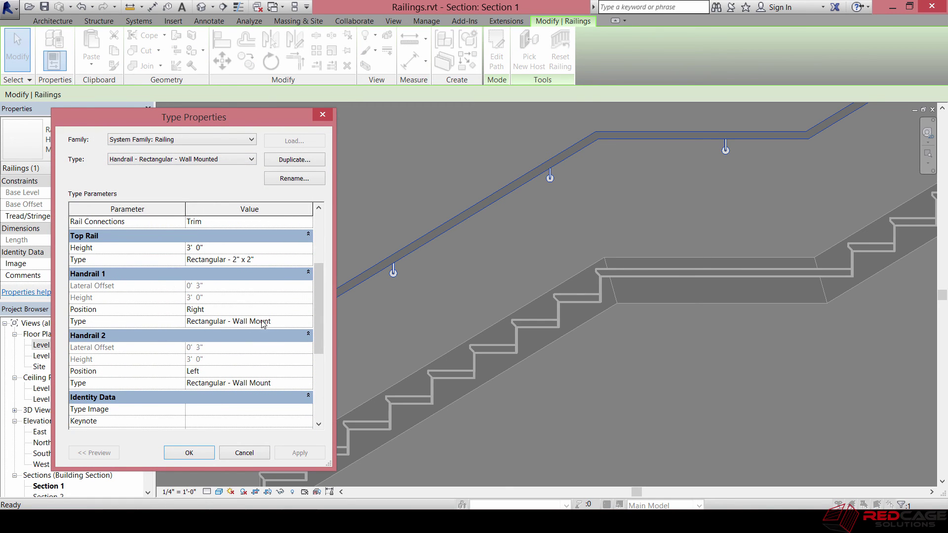
{"action": "left_click", "coordinate": [309, 322]}
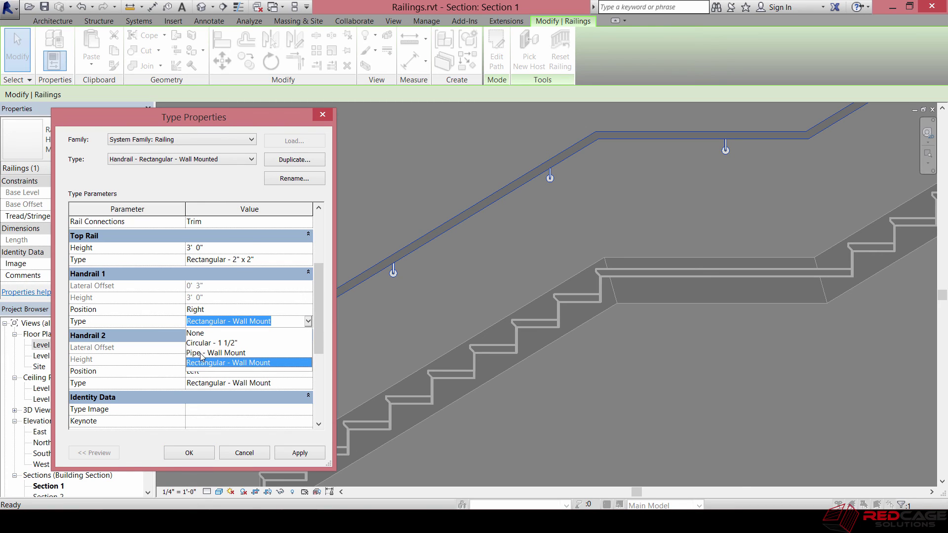
{"action": "left_click", "coordinate": [212, 342]}
{"action": "left_click", "coordinate": [295, 451]}
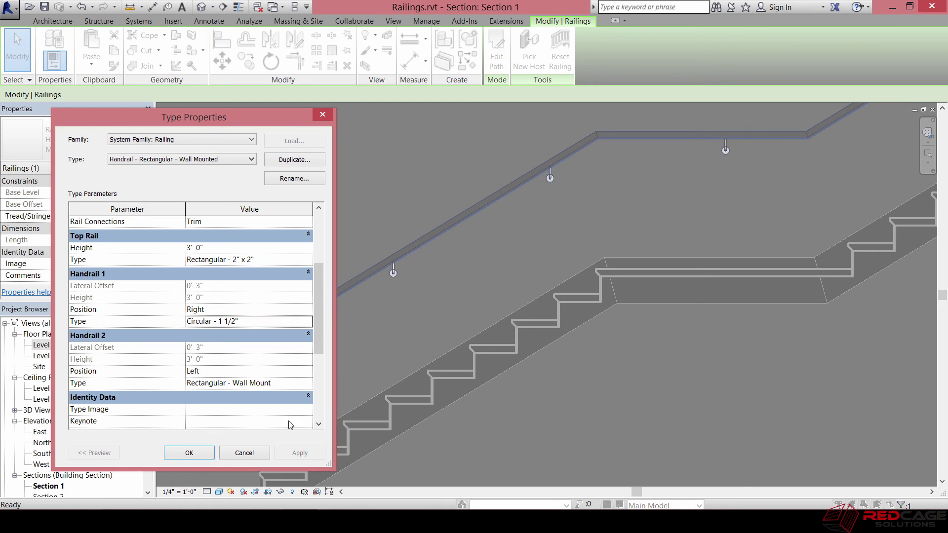
- Set Handrail 2 of the same railing type to Circular - 1 1/2" as well, apply it and accept the type properties
{"action": "left_click", "coordinate": [309, 383]}
{"action": "left_click", "coordinate": [222, 404]}
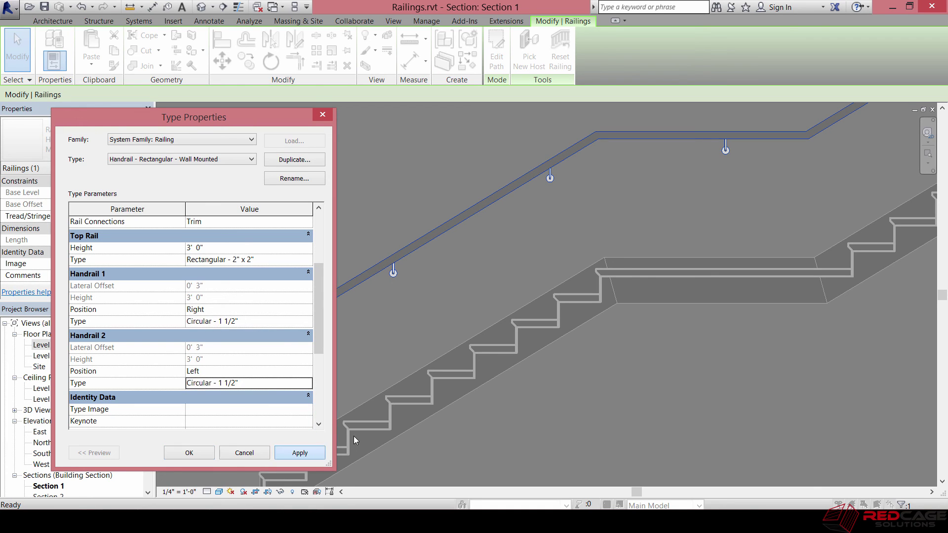
{"action": "left_click", "coordinate": [291, 458]}
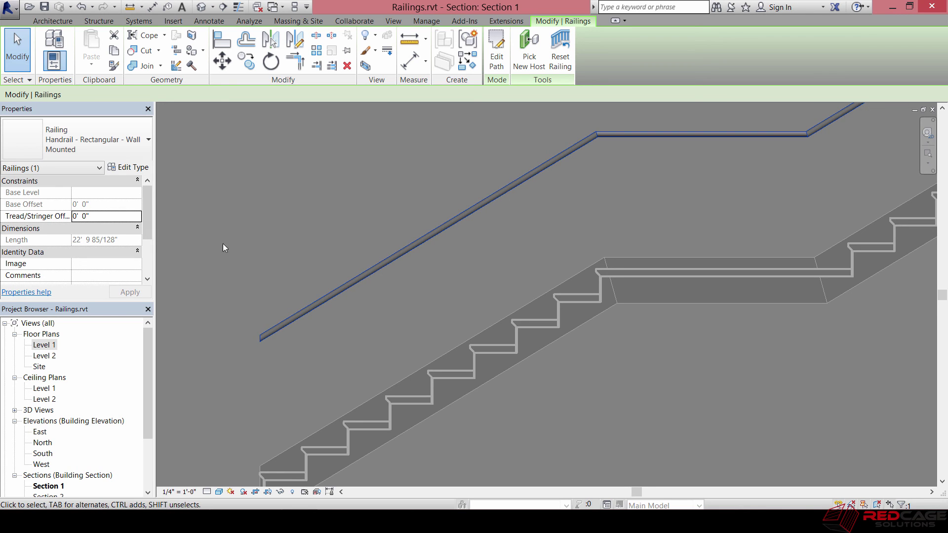
- Reopen the wall-mounted railing's type properties and set Handrail 2 back to Rectangular - Wall Mount
{"action": "left_click", "coordinate": [127, 167]}
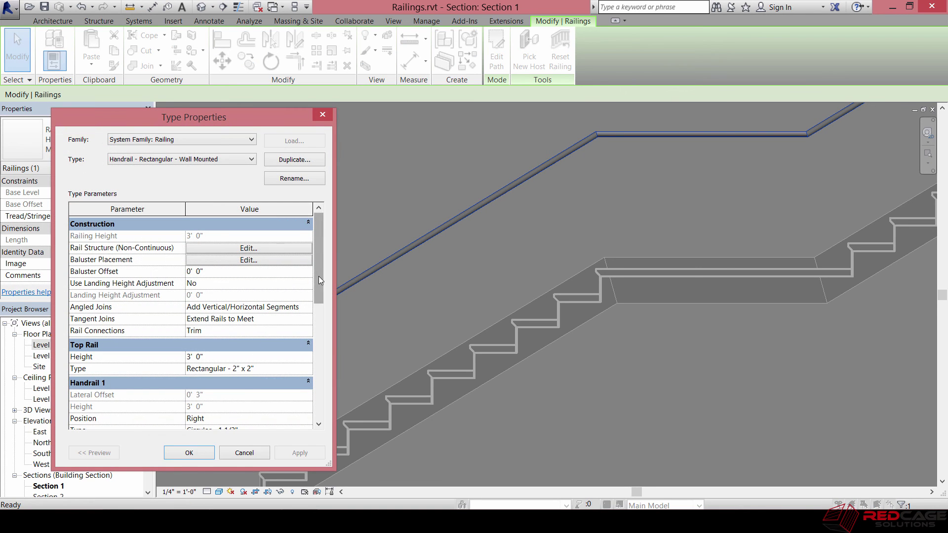
{"action": "left_click_drag", "start_coordinate": [317, 278], "coordinate": [305, 329]}
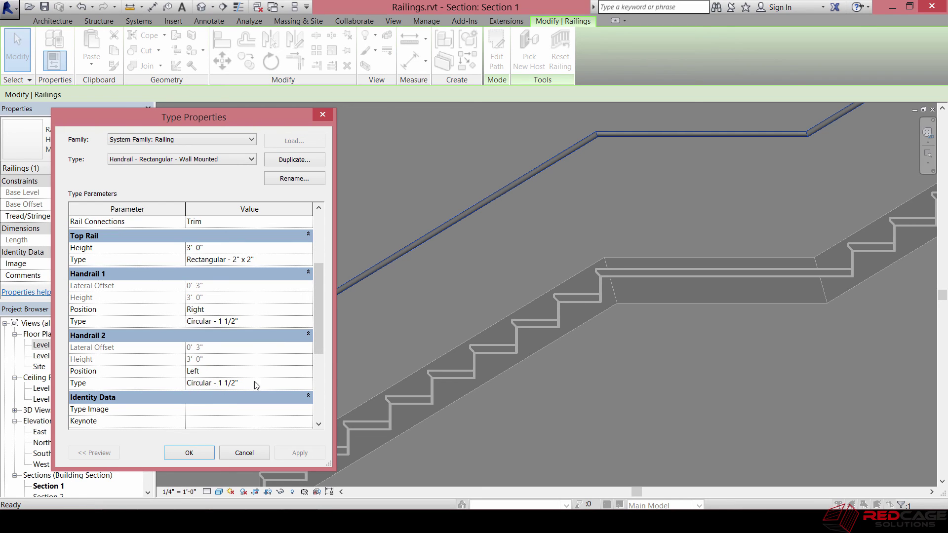
{"action": "left_click", "coordinate": [308, 383]}
{"action": "left_click", "coordinate": [229, 414]}
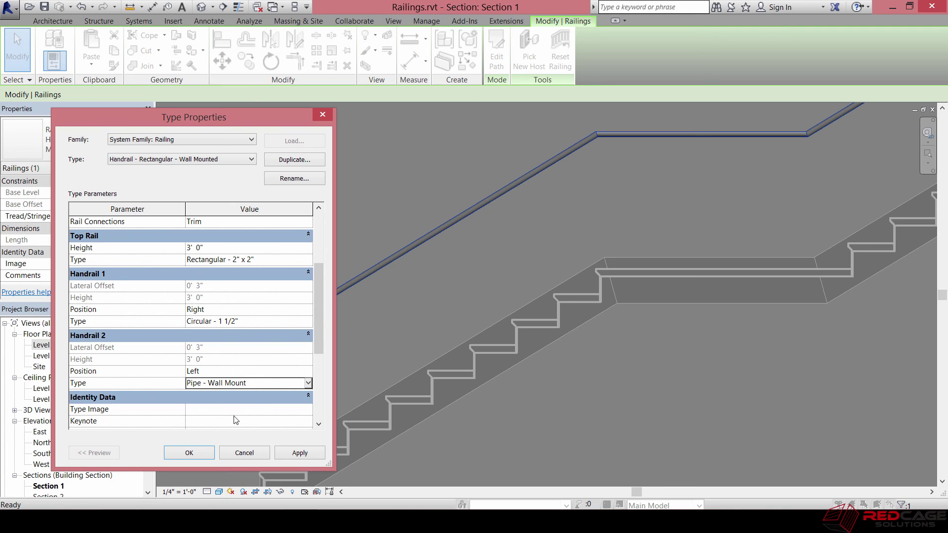
{"action": "left_click", "coordinate": [308, 383]}
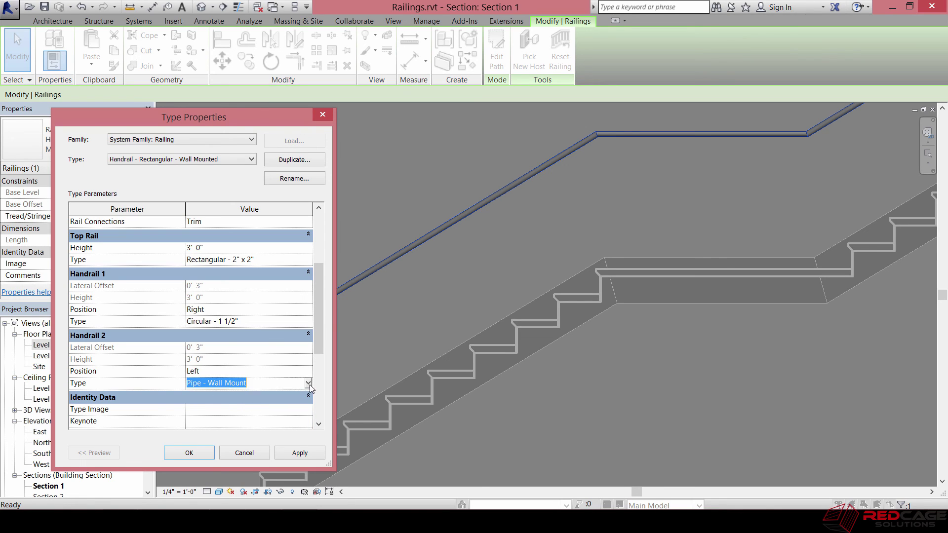
{"action": "left_click", "coordinate": [217, 425]}
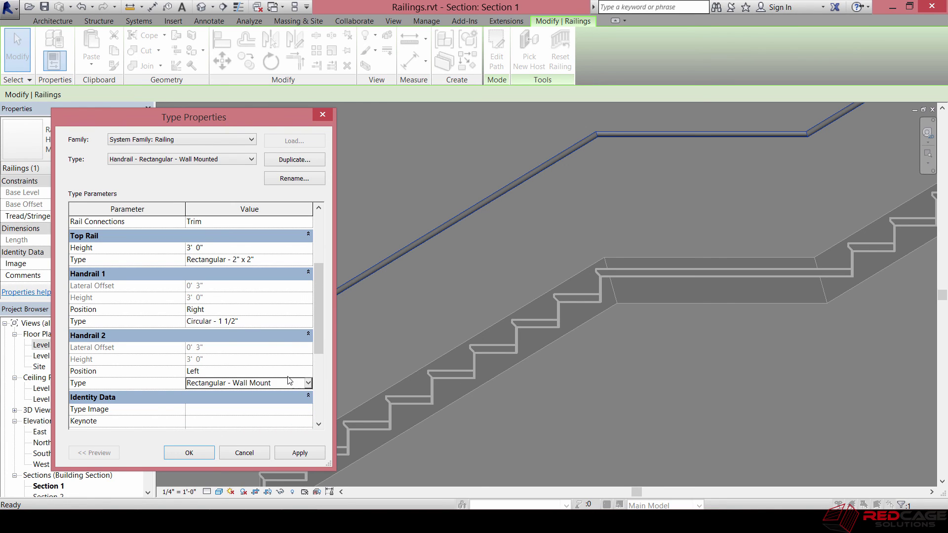
- Set Handrail 1 back to Rectangular - Wall Mount and apply the type changes
{"action": "left_click", "coordinate": [295, 324]}
{"action": "left_click", "coordinate": [307, 322]}
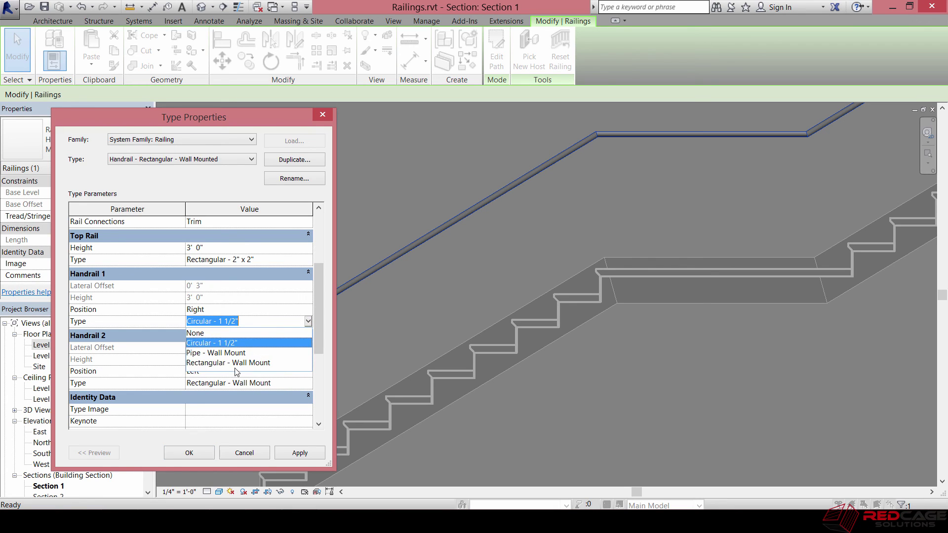
{"action": "left_click", "coordinate": [230, 364]}
{"action": "left_click", "coordinate": [284, 455]}
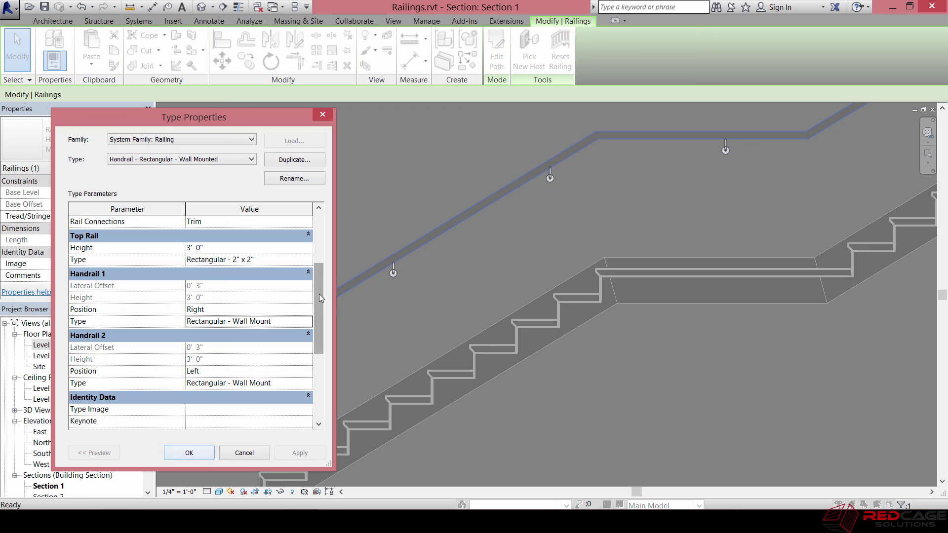
- Review the available Top Rail types, keep Rectangular - 2" x 2" and accept the type properties
{"action": "mouse_move", "coordinate": [319, 294]}
{"action": "left_mouse_down"}
{"action": "mouse_move", "coordinate": [317, 309]}
{"action": "mouse_move", "coordinate": [319, 298]}
{"action": "left_mouse_up"}
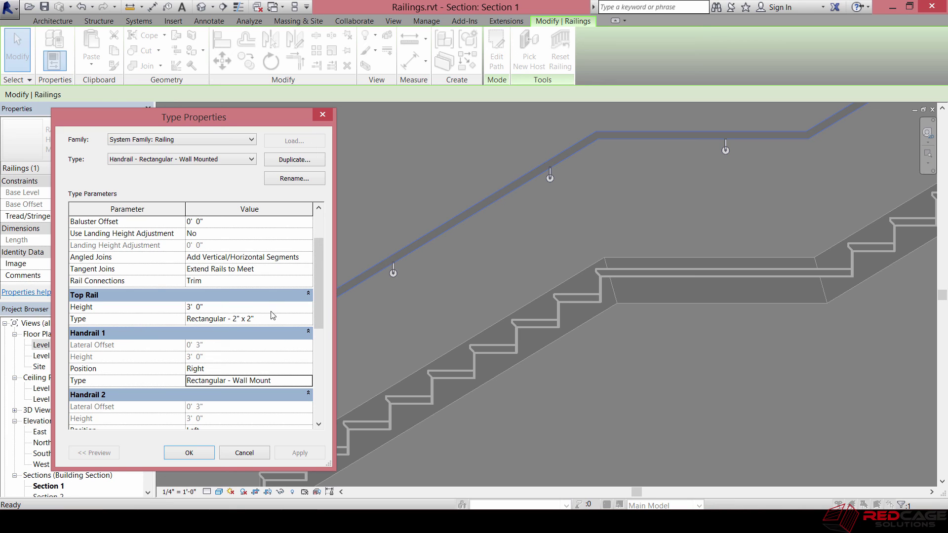
{"action": "left_click", "coordinate": [306, 320]}
{"action": "left_click", "coordinate": [310, 320]}
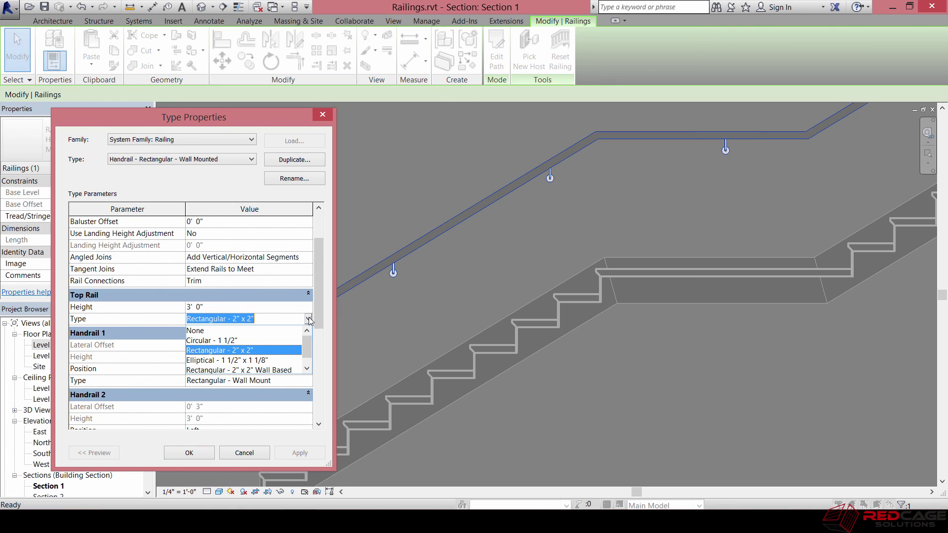
{"action": "left_click", "coordinate": [316, 312]}
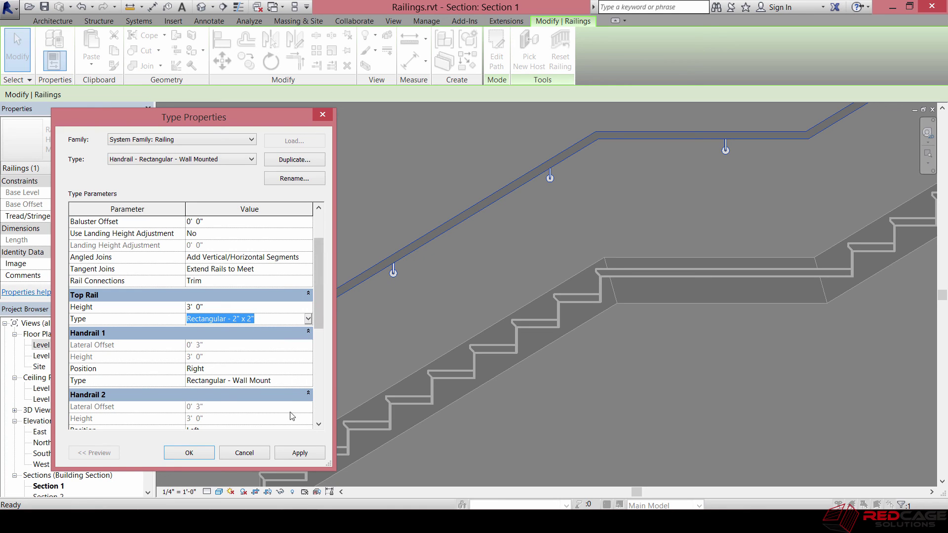
{"action": "left_click", "coordinate": [192, 455]}
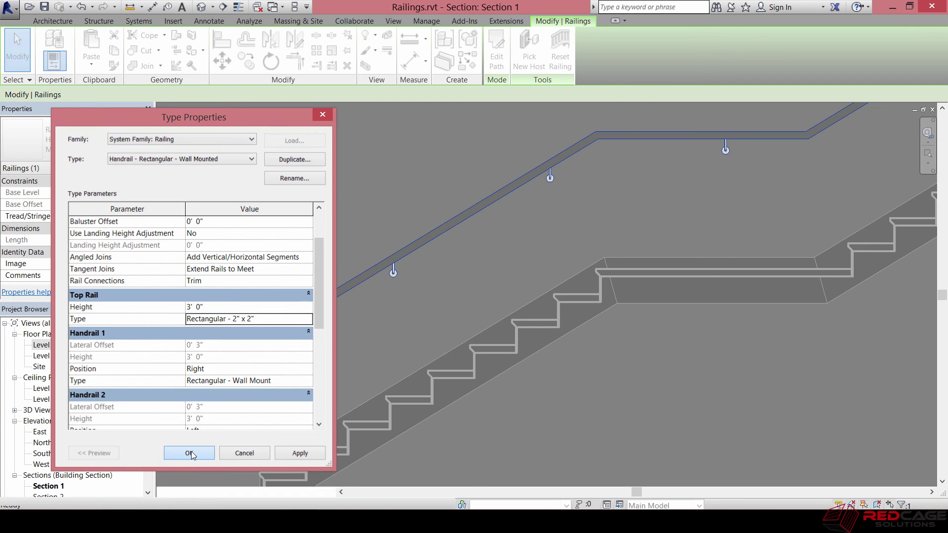
- Reselect the wall-mounted railing in the section, review its type's top rail and handrail settings, and accept them unchanged
{"action": "left_click", "coordinate": [352, 324]}
{"action": "scroll", "coordinate": [351, 325], "scroll_direction": "down", "scroll_amount": 3}
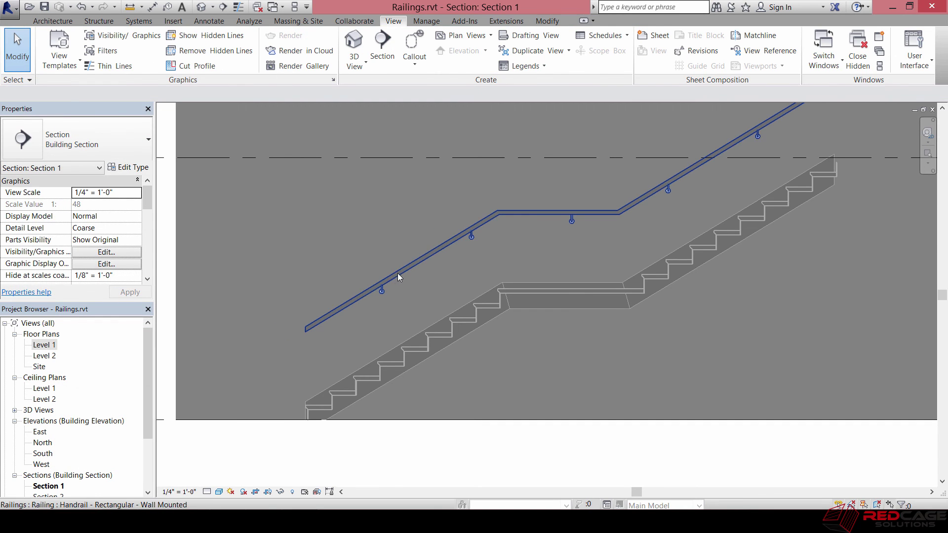
{"action": "left_click", "coordinate": [392, 290]}
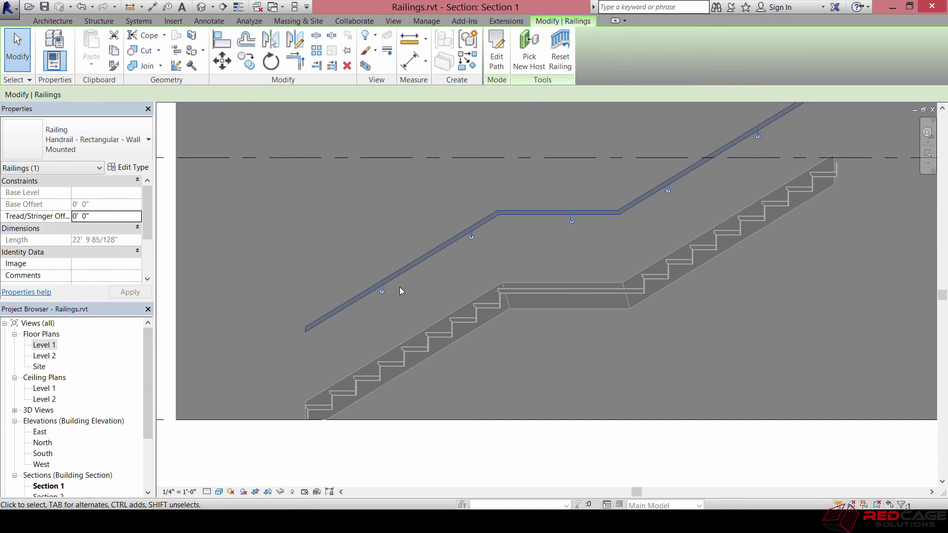
{"action": "left_click", "coordinate": [124, 166]}
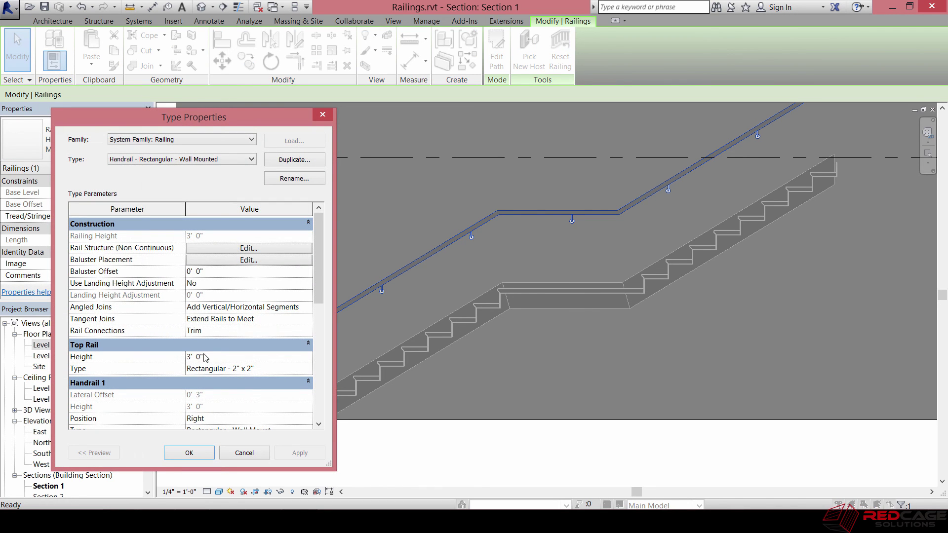
{"action": "left_click", "coordinate": [308, 368]}
{"action": "left_click", "coordinate": [309, 358]}
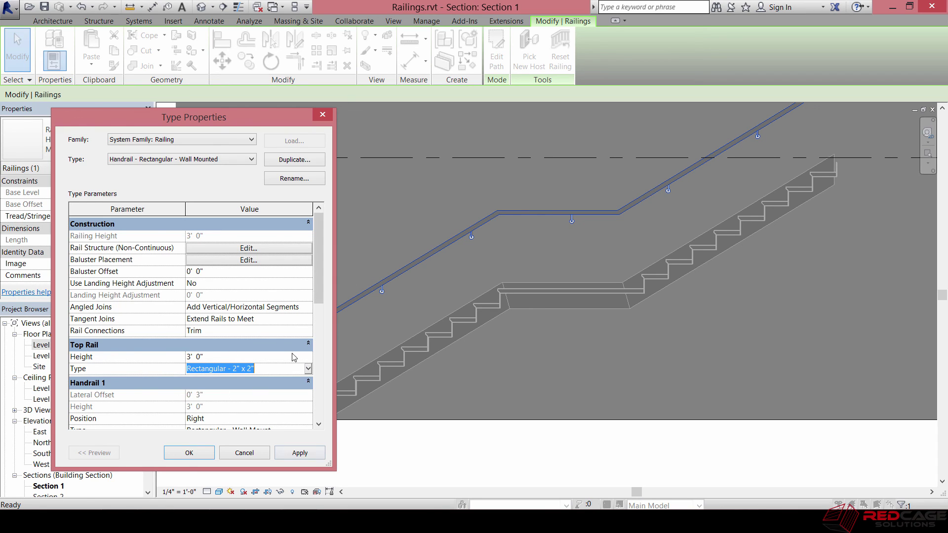
{"action": "left_click_drag", "start_coordinate": [318, 272], "coordinate": [318, 328]}
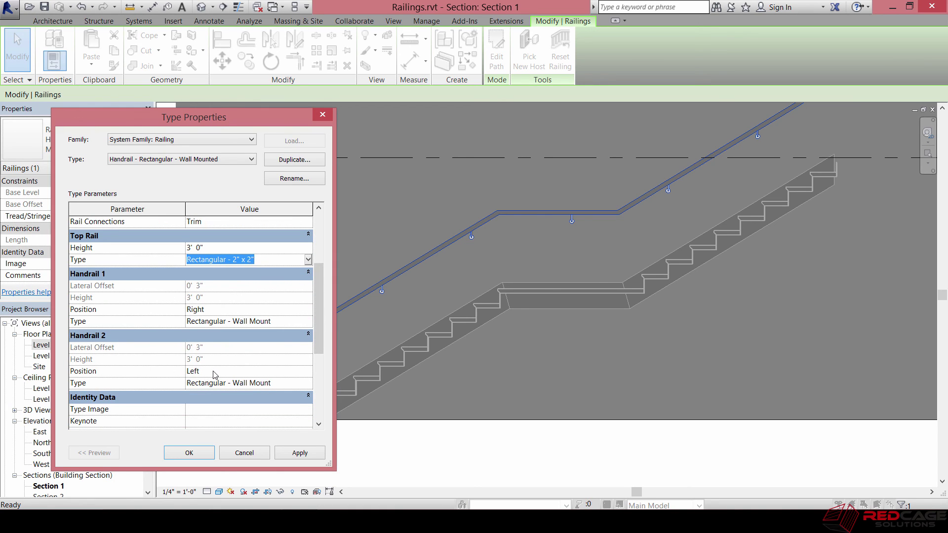
{"action": "left_click", "coordinate": [292, 454]}
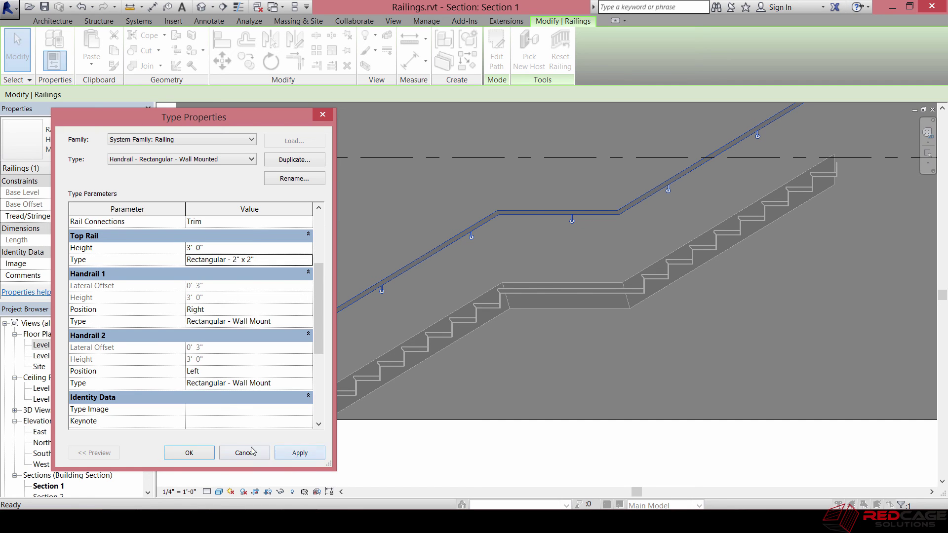
{"action": "left_click", "coordinate": [196, 453]}
{"action": "middle_click_drag", "start_coordinate": [491, 290], "coordinate": [425, 325]}
{"action": "scroll", "coordinate": [439, 306], "scroll_direction": "down", "scroll_amount": 1}
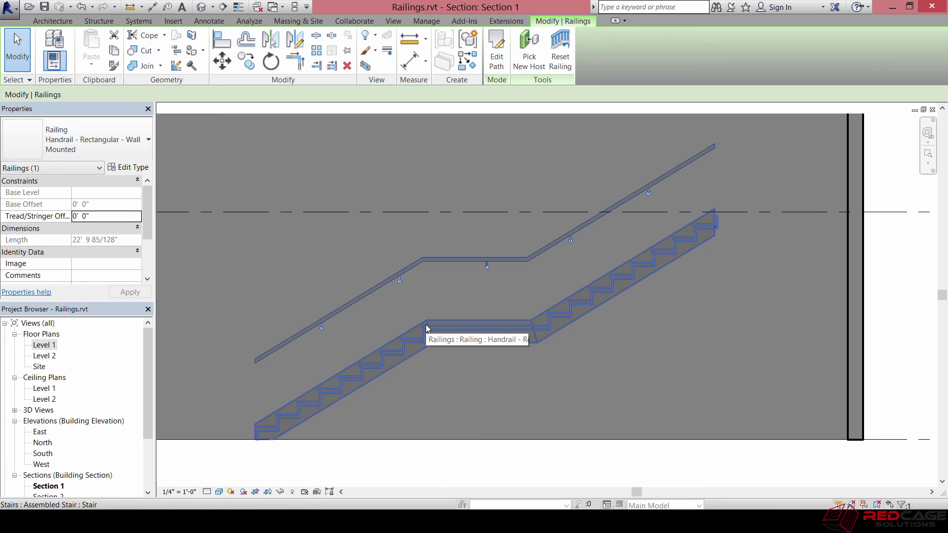